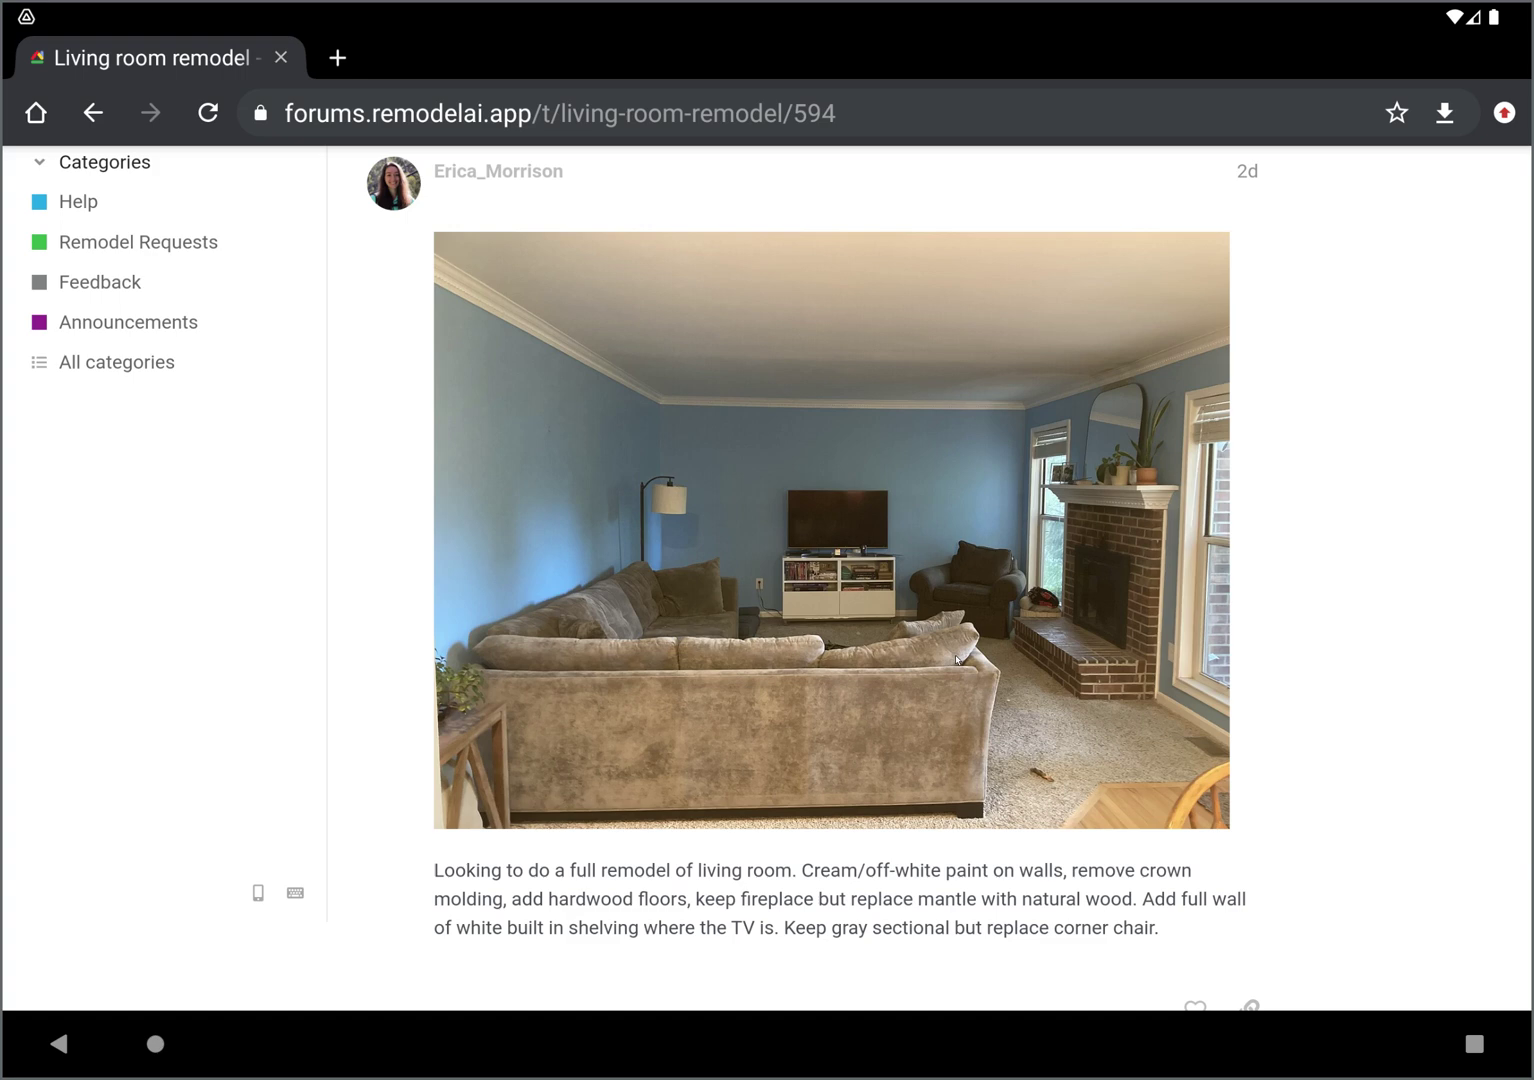
Open Remodel AI's Interior Editor and load the blue living room photo from the Drive forums folder
left_click(1472, 1044)
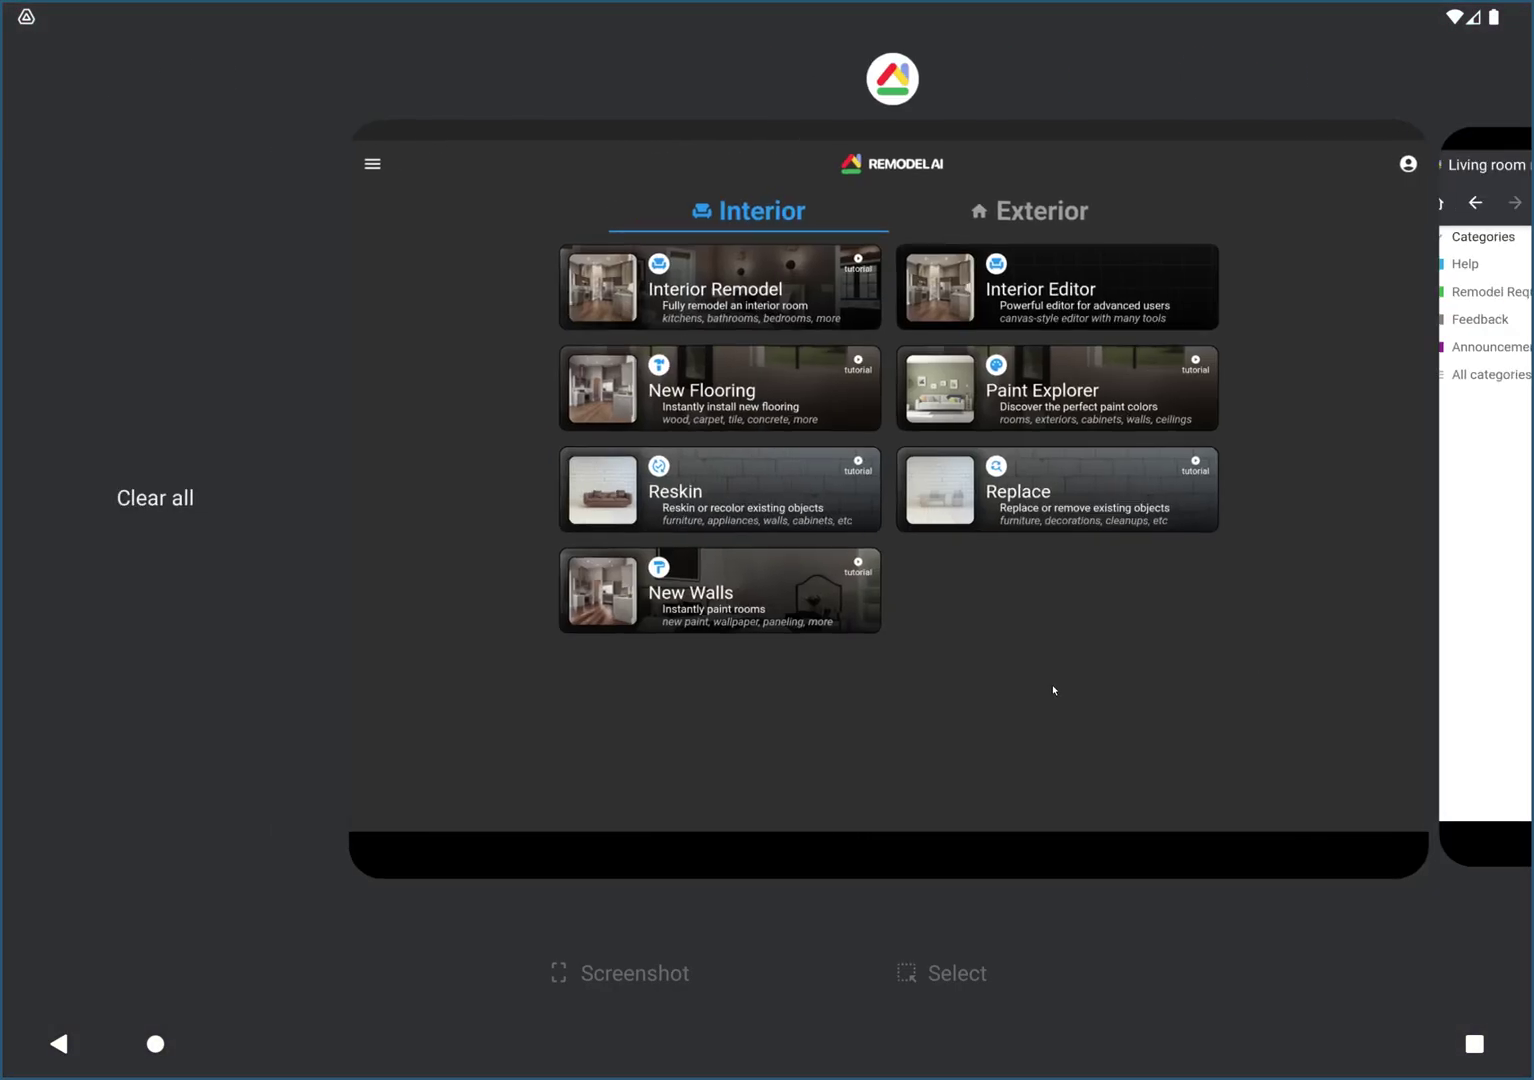
left_click(1053, 690)
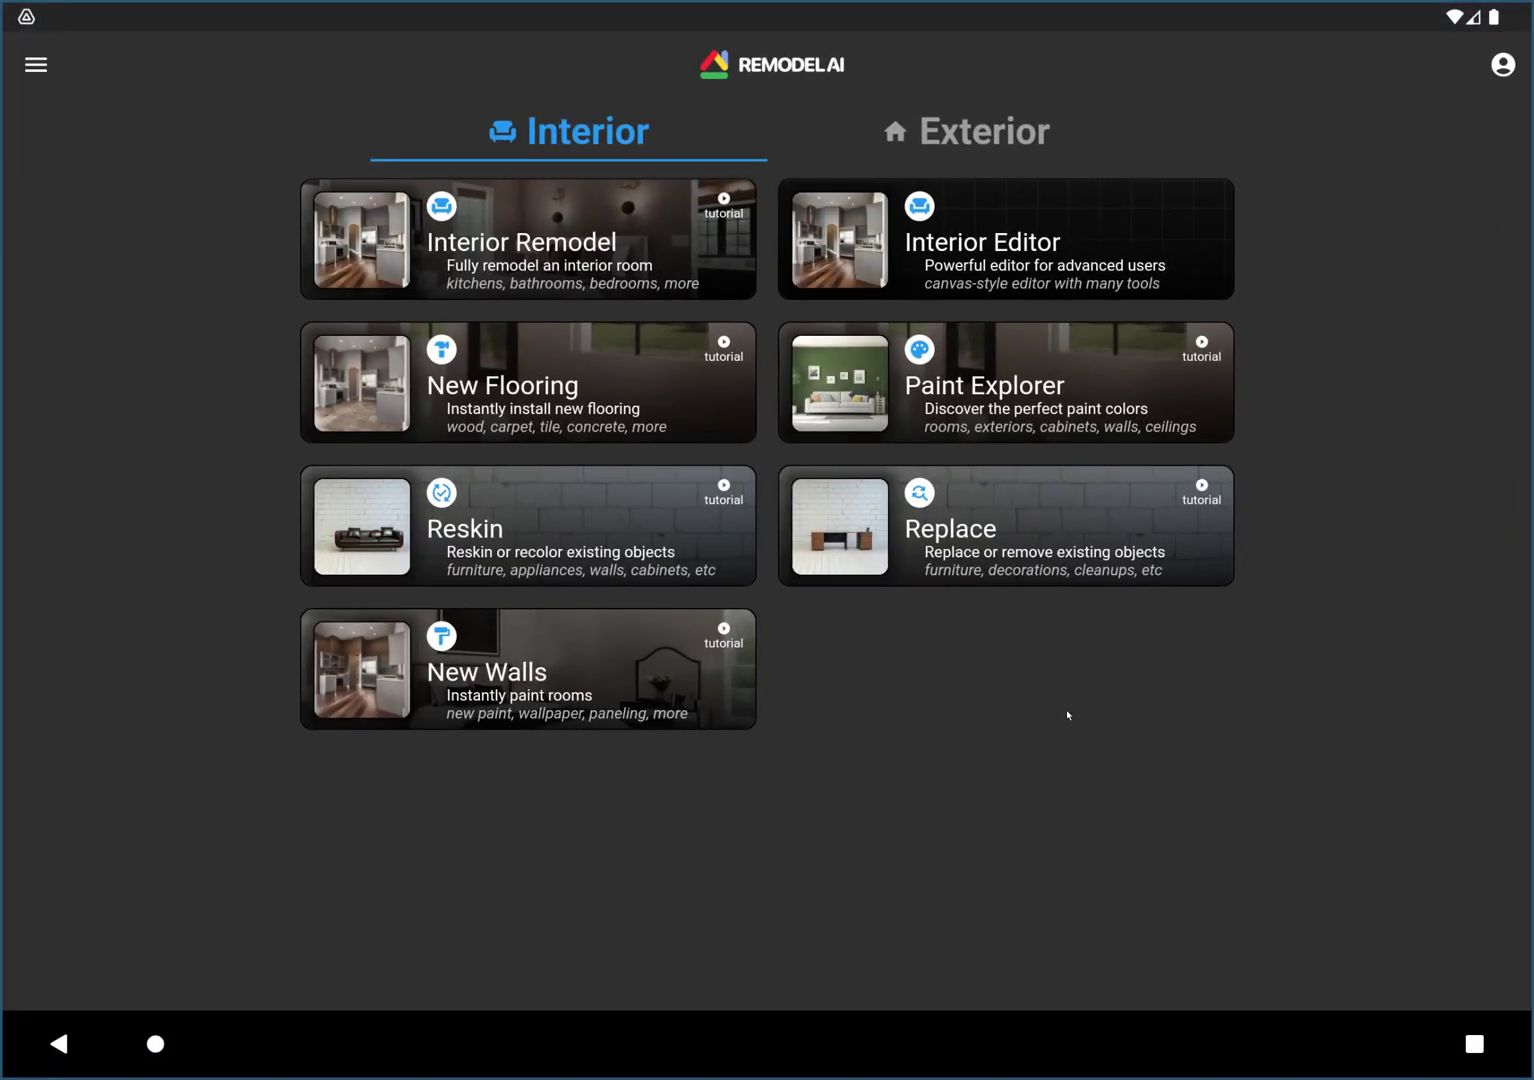
left_click(983, 266)
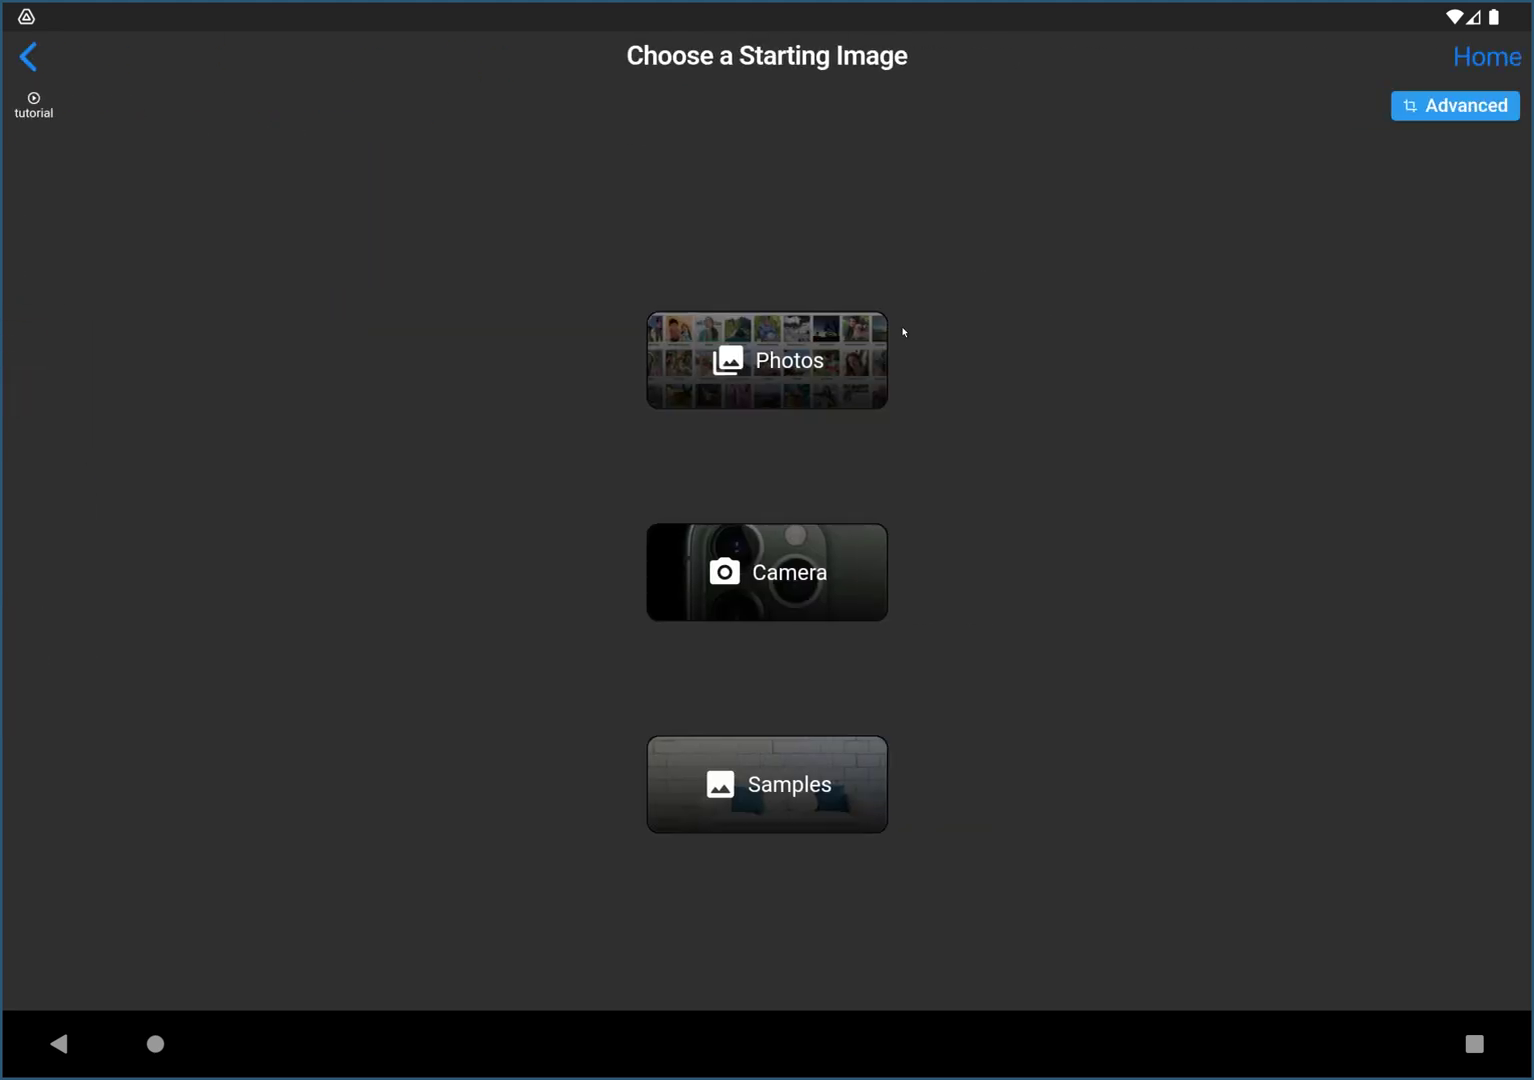
left_click(822, 361)
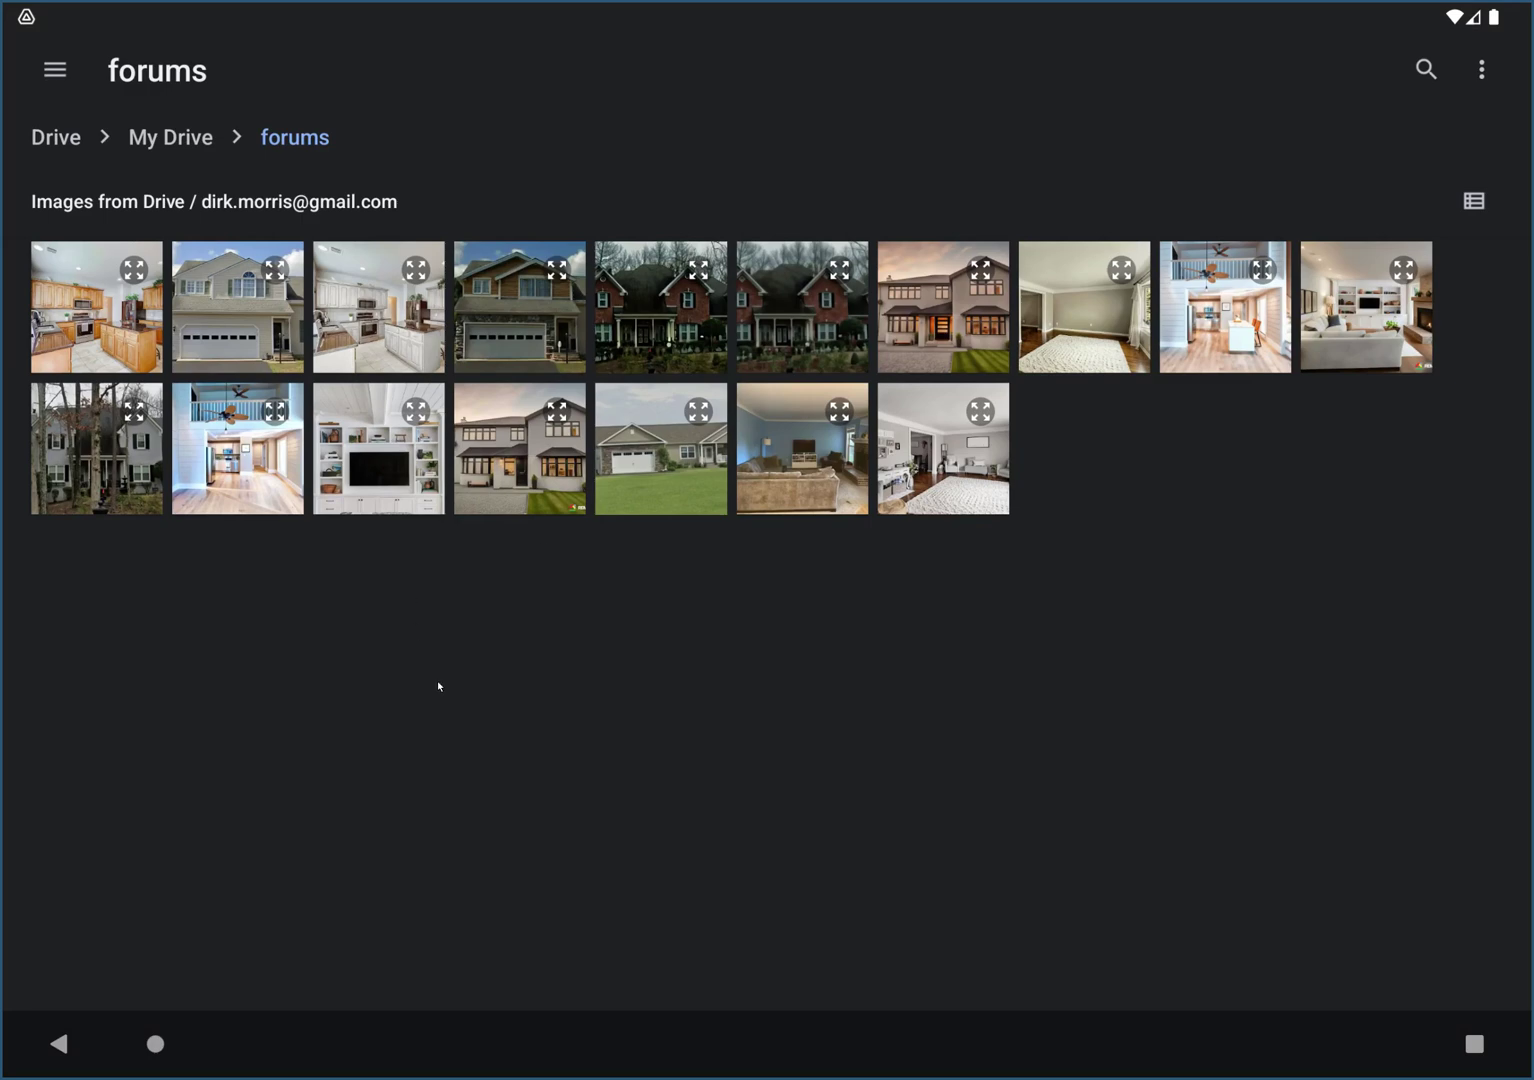
left_click(812, 461)
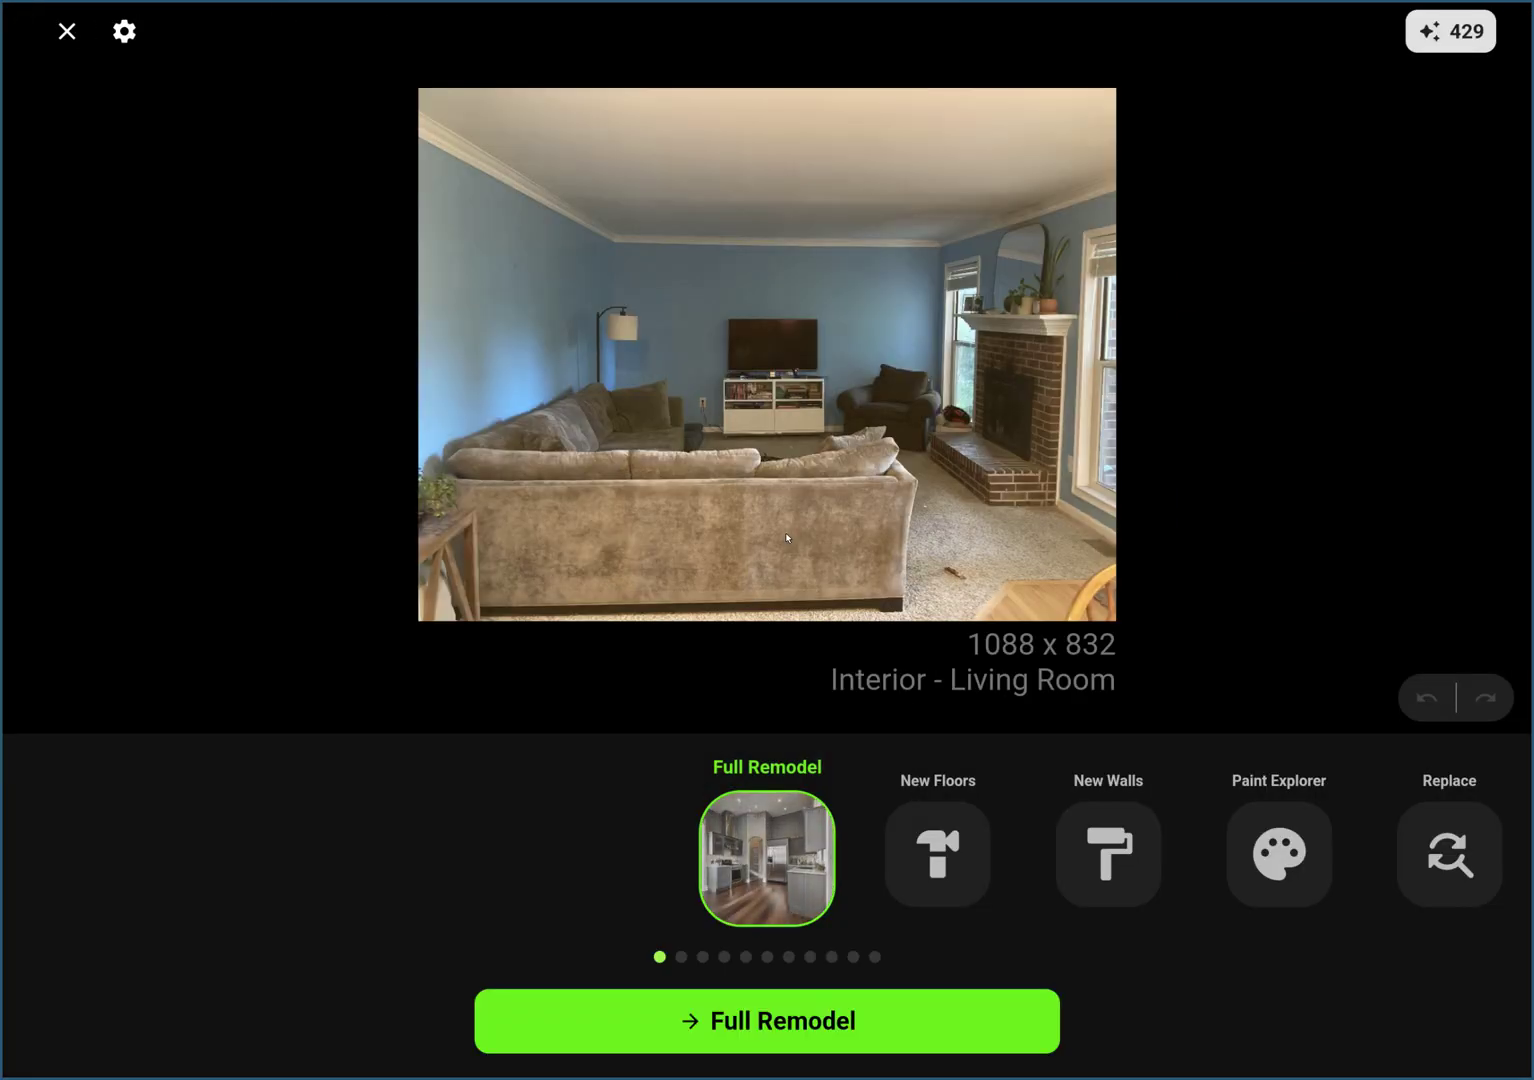
Mask the corner armchair with the Replace tool, using a brush width of about 25.6
mouse_move(1183, 887)
left_mouse_down()
mouse_move(551, 866)
mouse_move(1165, 836)
mouse_move(352, 870)
mouse_move(1040, 858)
mouse_move(431, 848)
left_mouse_up()
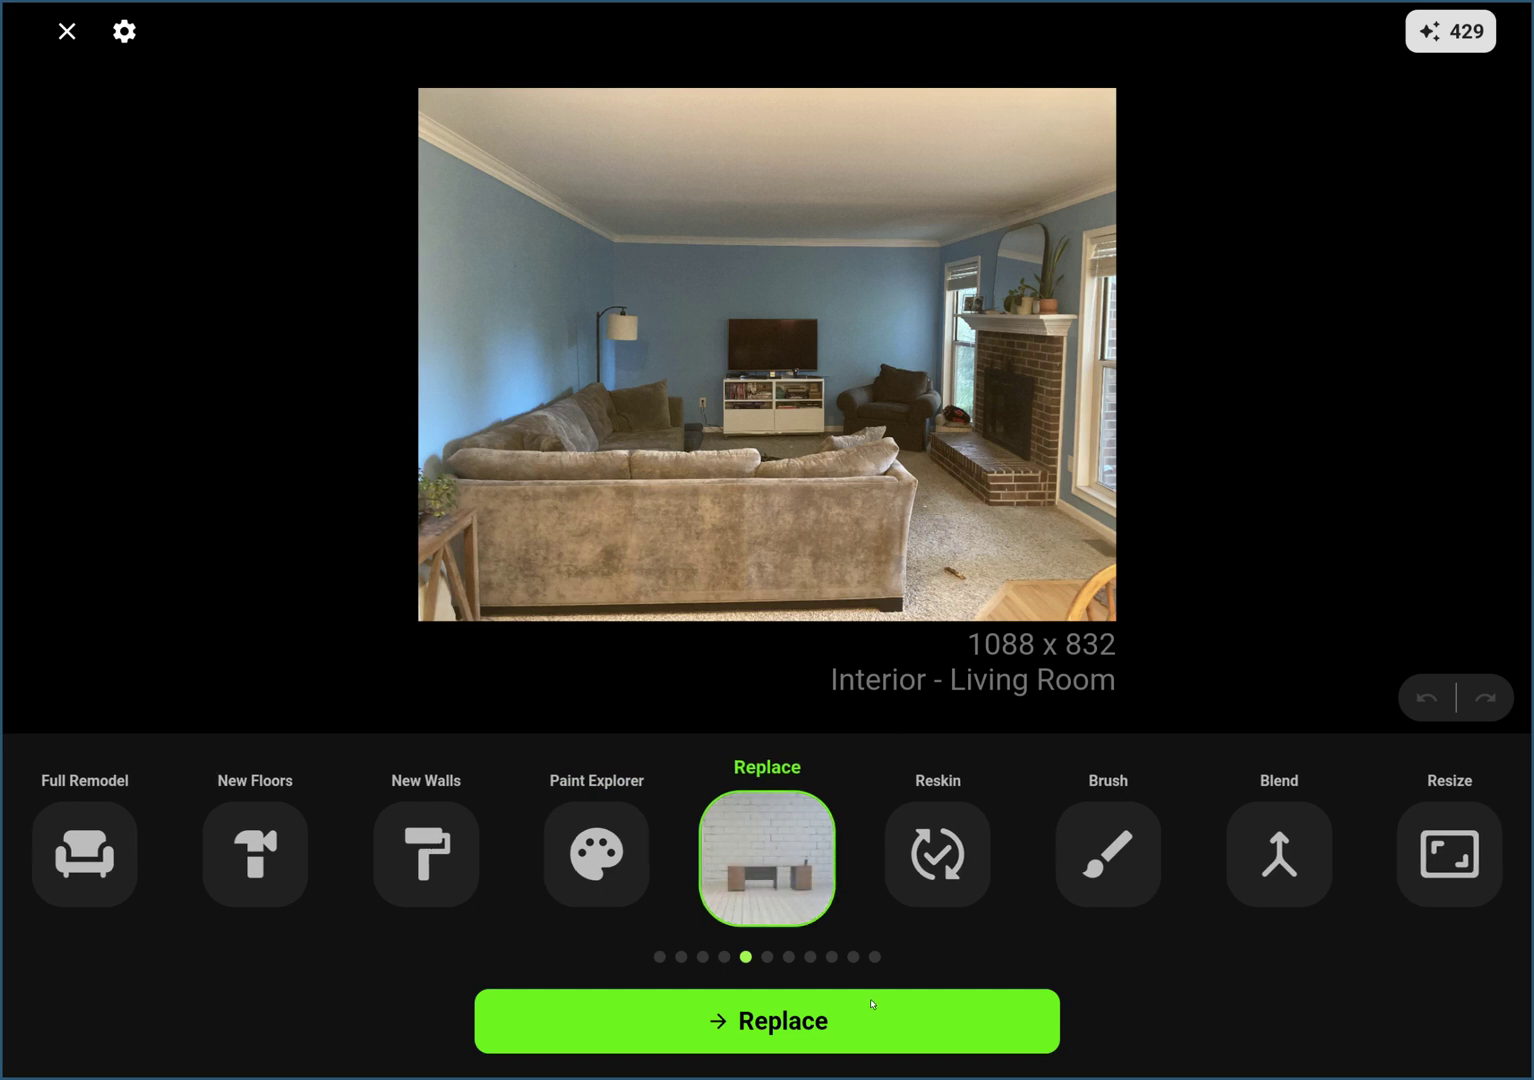
left_click(841, 1041)
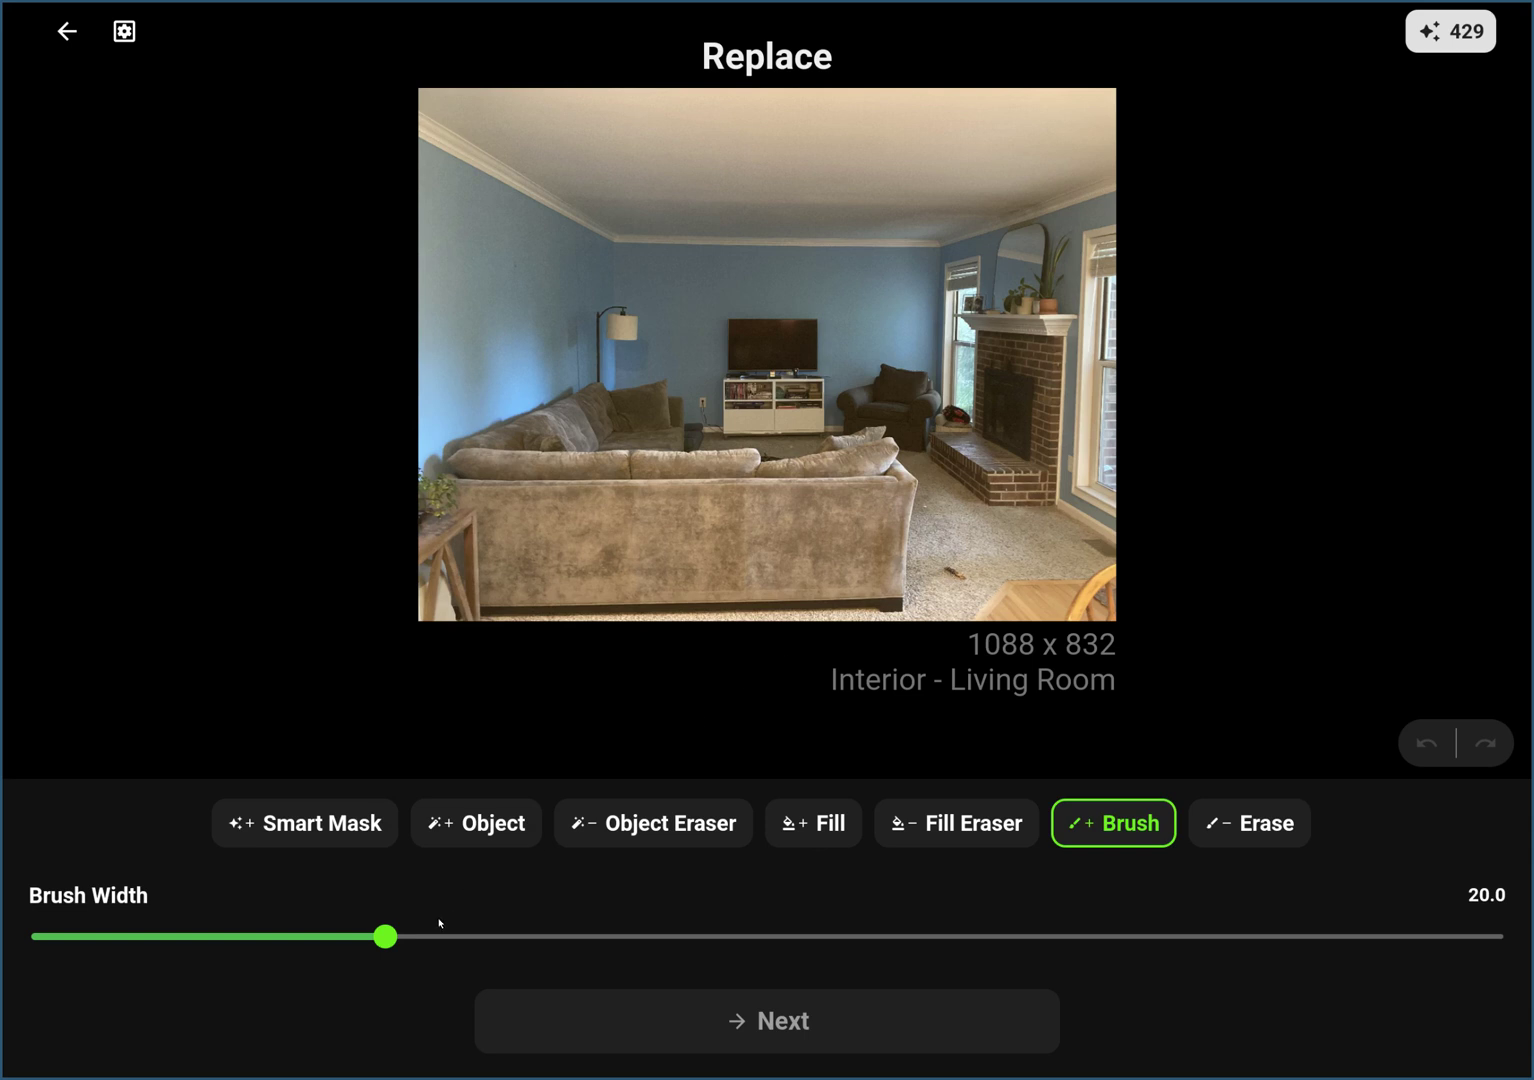
left_click_drag(385, 936, 246, 936)
left_click(953, 575)
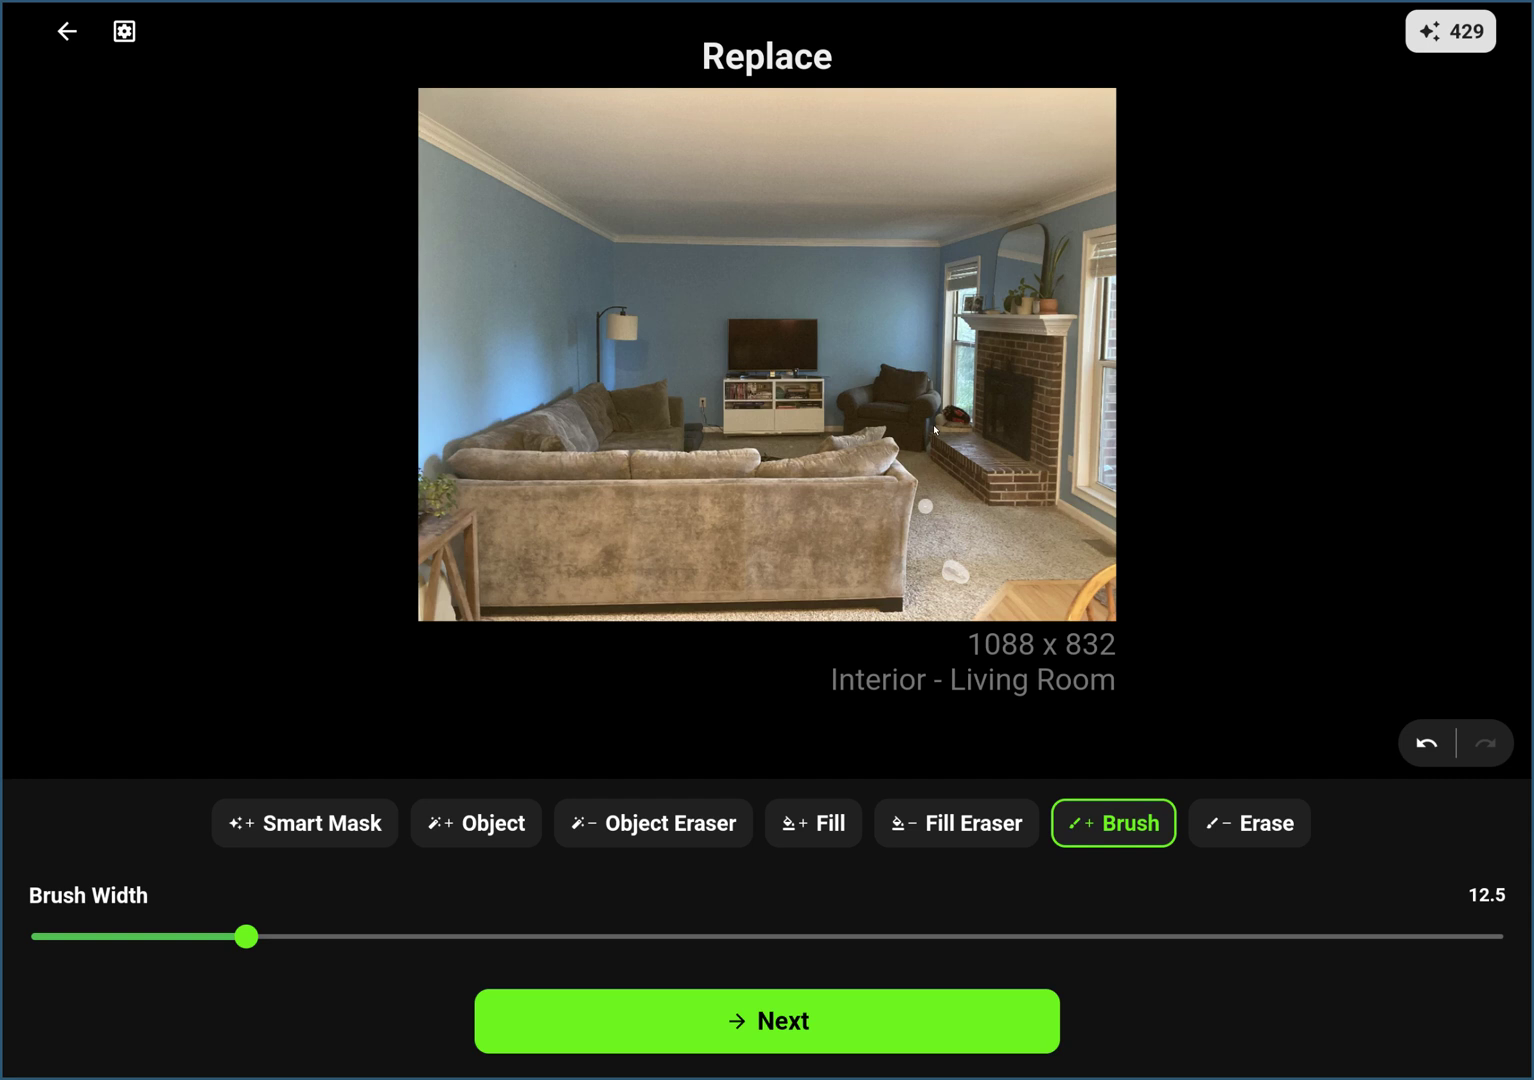
left_click_drag(248, 936, 490, 936)
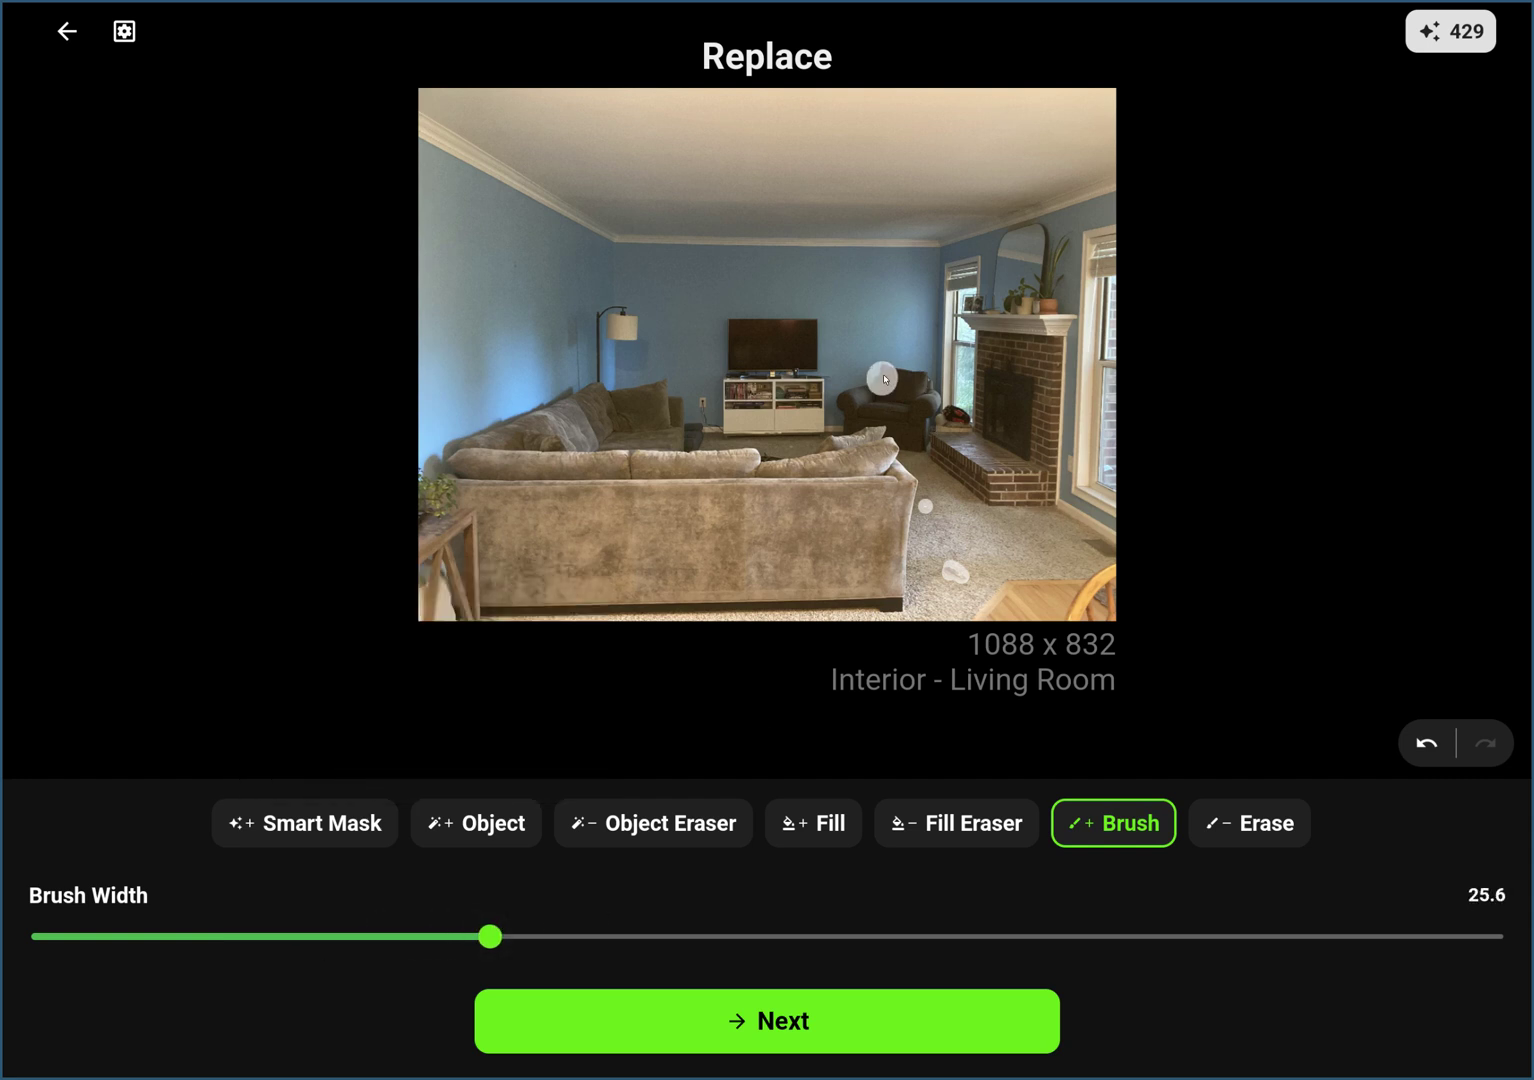
mouse_move(906, 385)
left_mouse_down()
mouse_move(959, 422)
mouse_move(905, 443)
mouse_move(889, 421)
mouse_move(850, 427)
mouse_move(866, 391)
mouse_move(917, 418)
left_mouse_up()
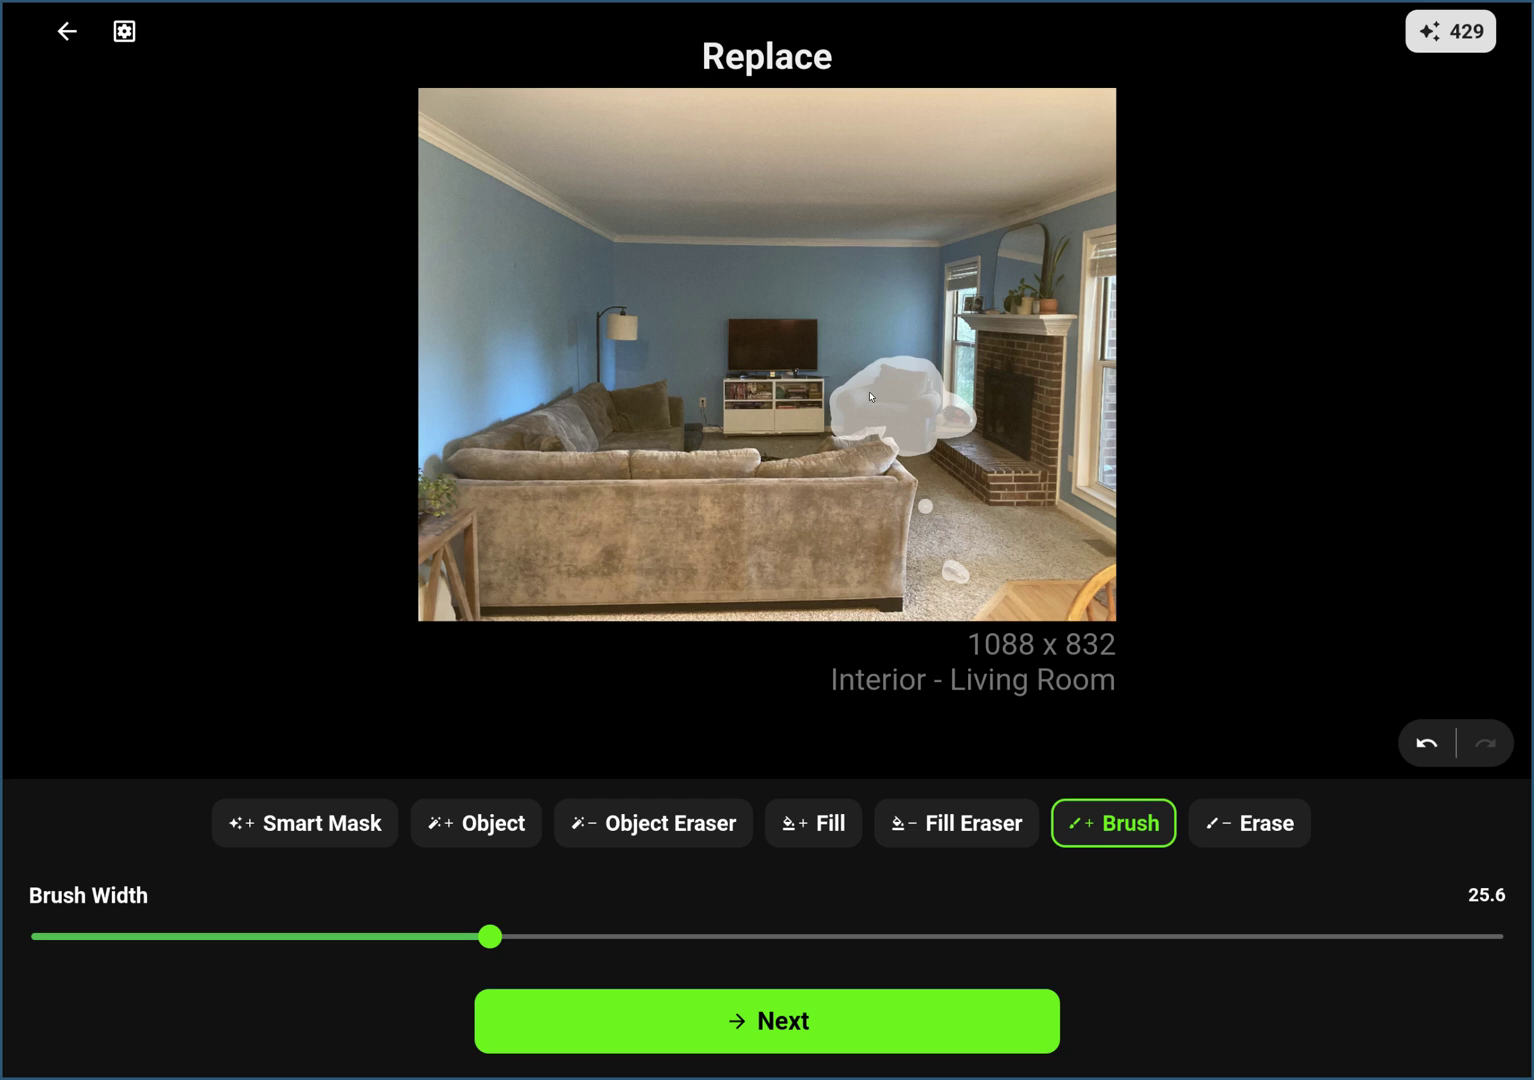
left_click_drag(850, 401, 860, 385)
Enter 'empty room' as the replacement description, then toggle the mask preview on and off
left_click(742, 1030)
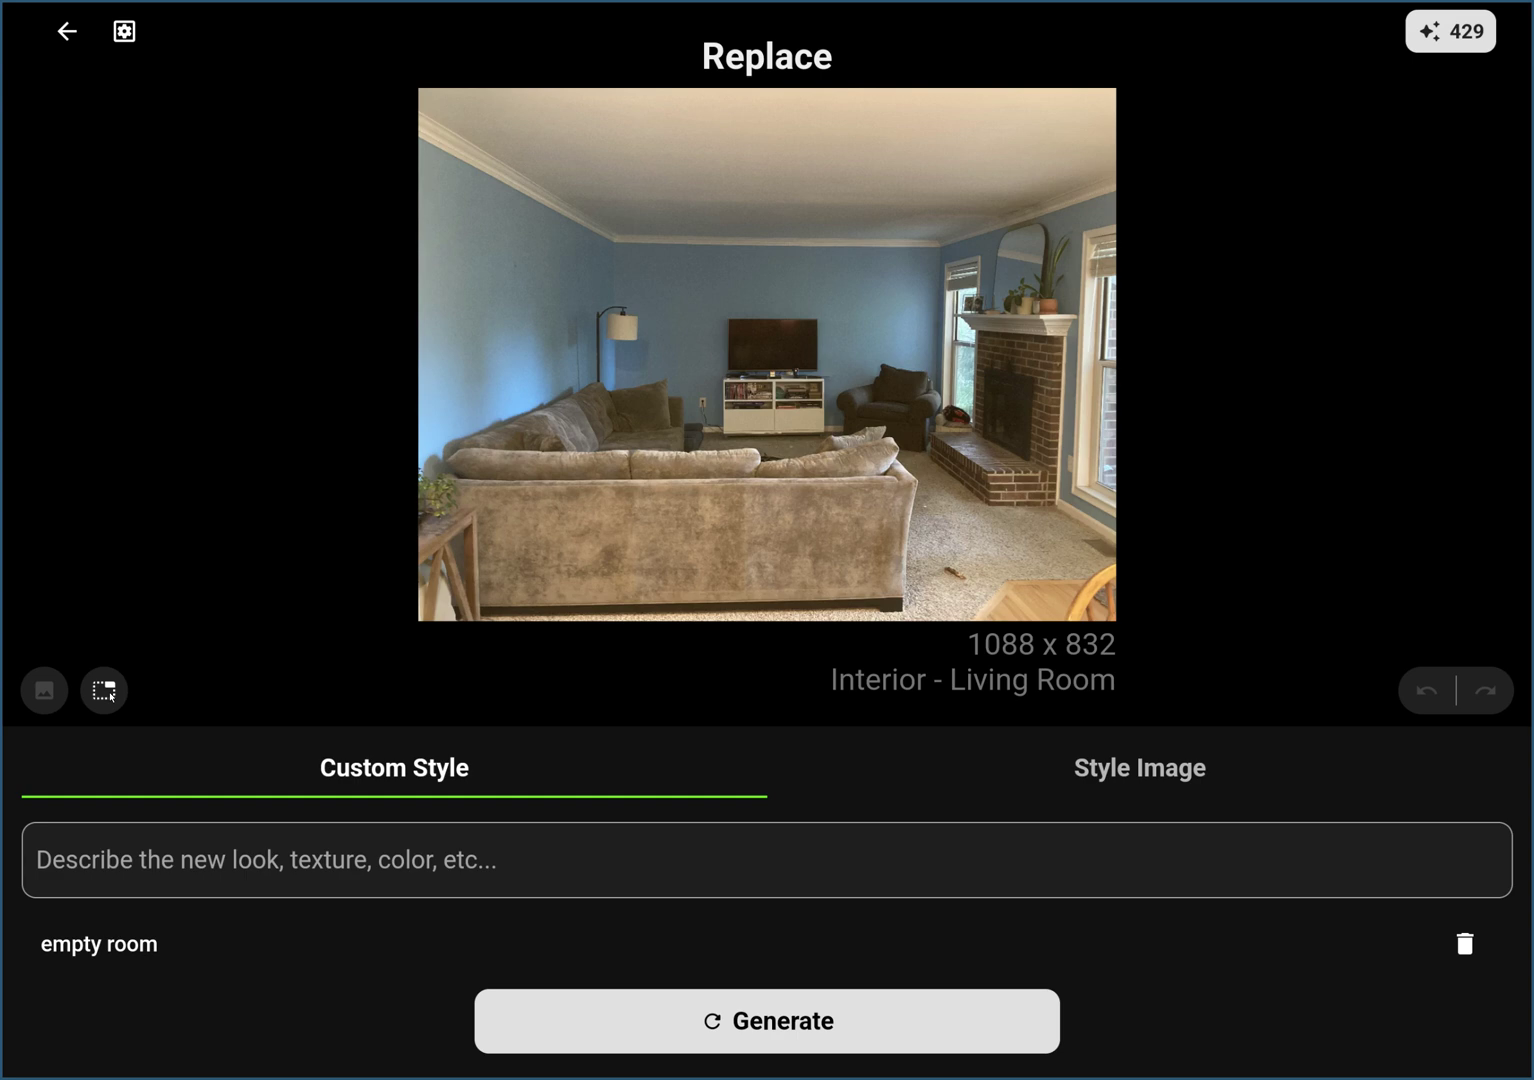
left_click(180, 872)
type("e")
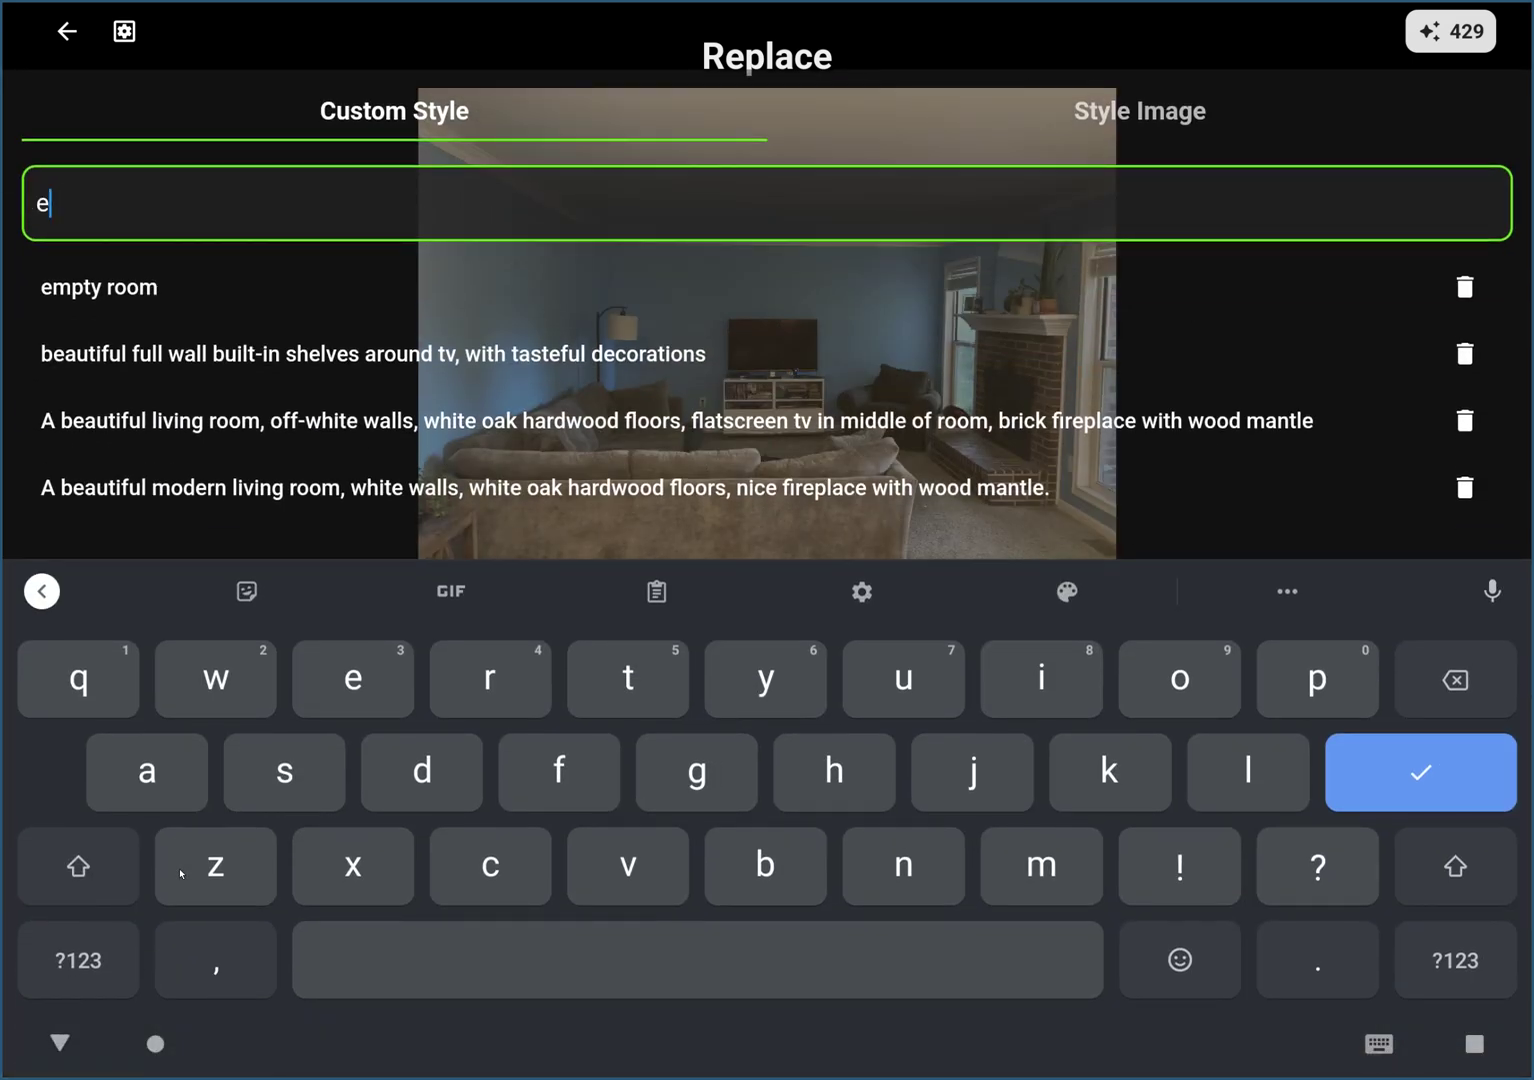
type("mpty room")
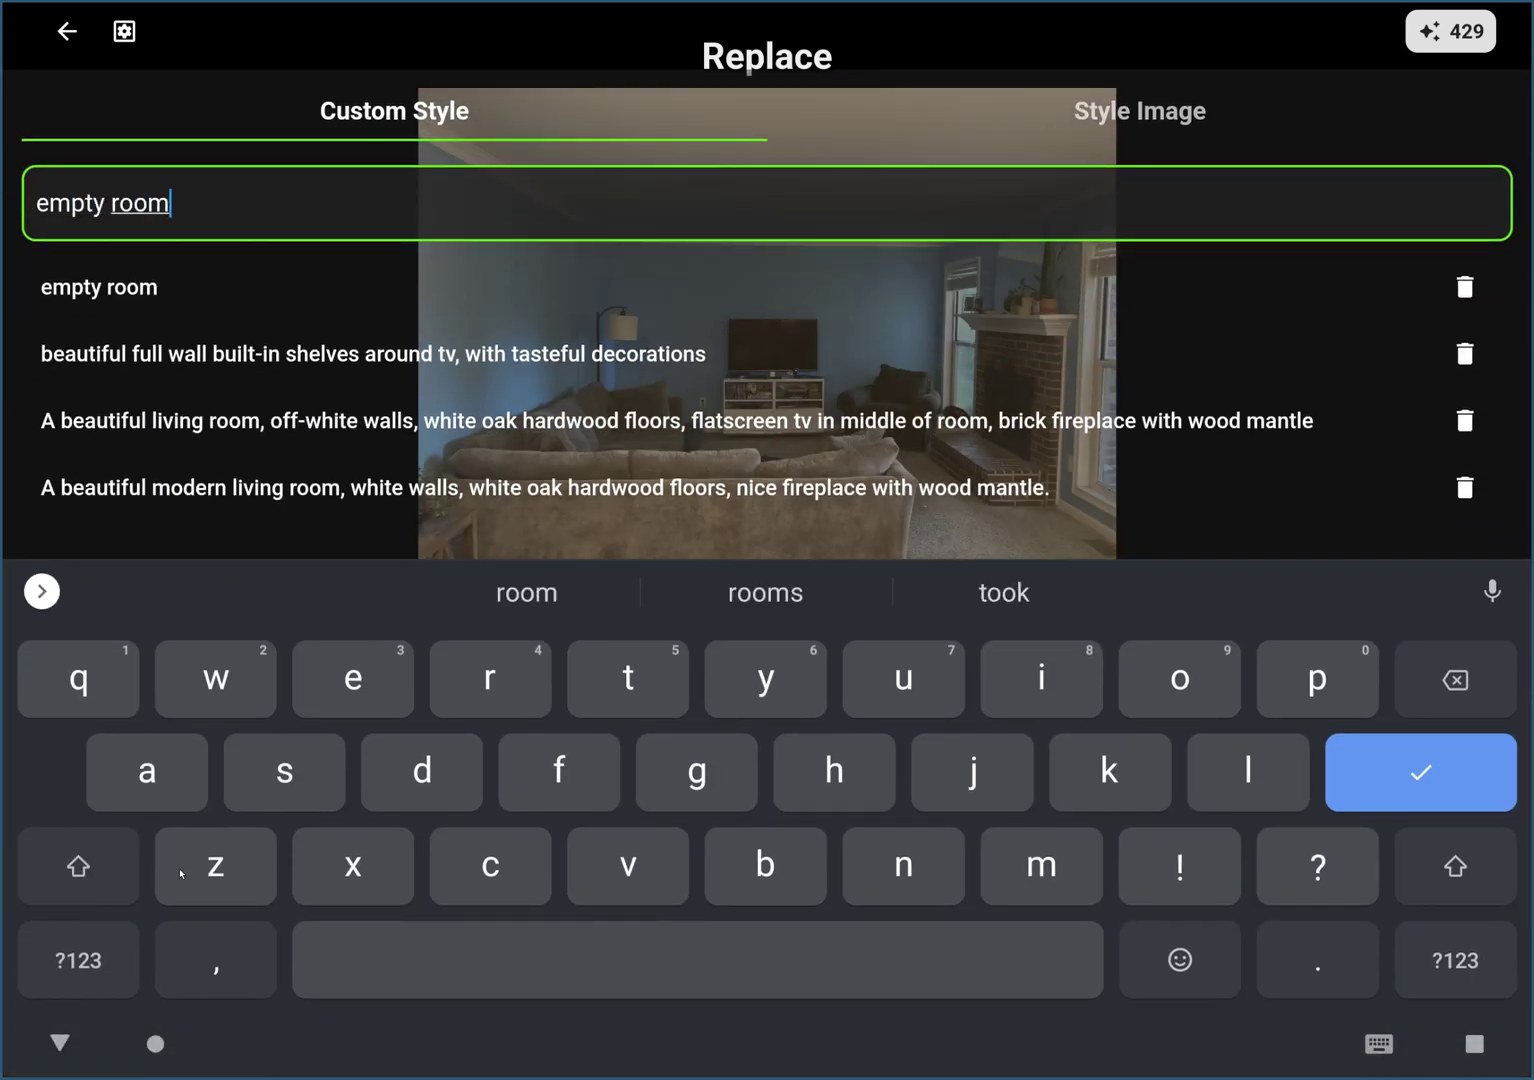
left_click(1430, 785)
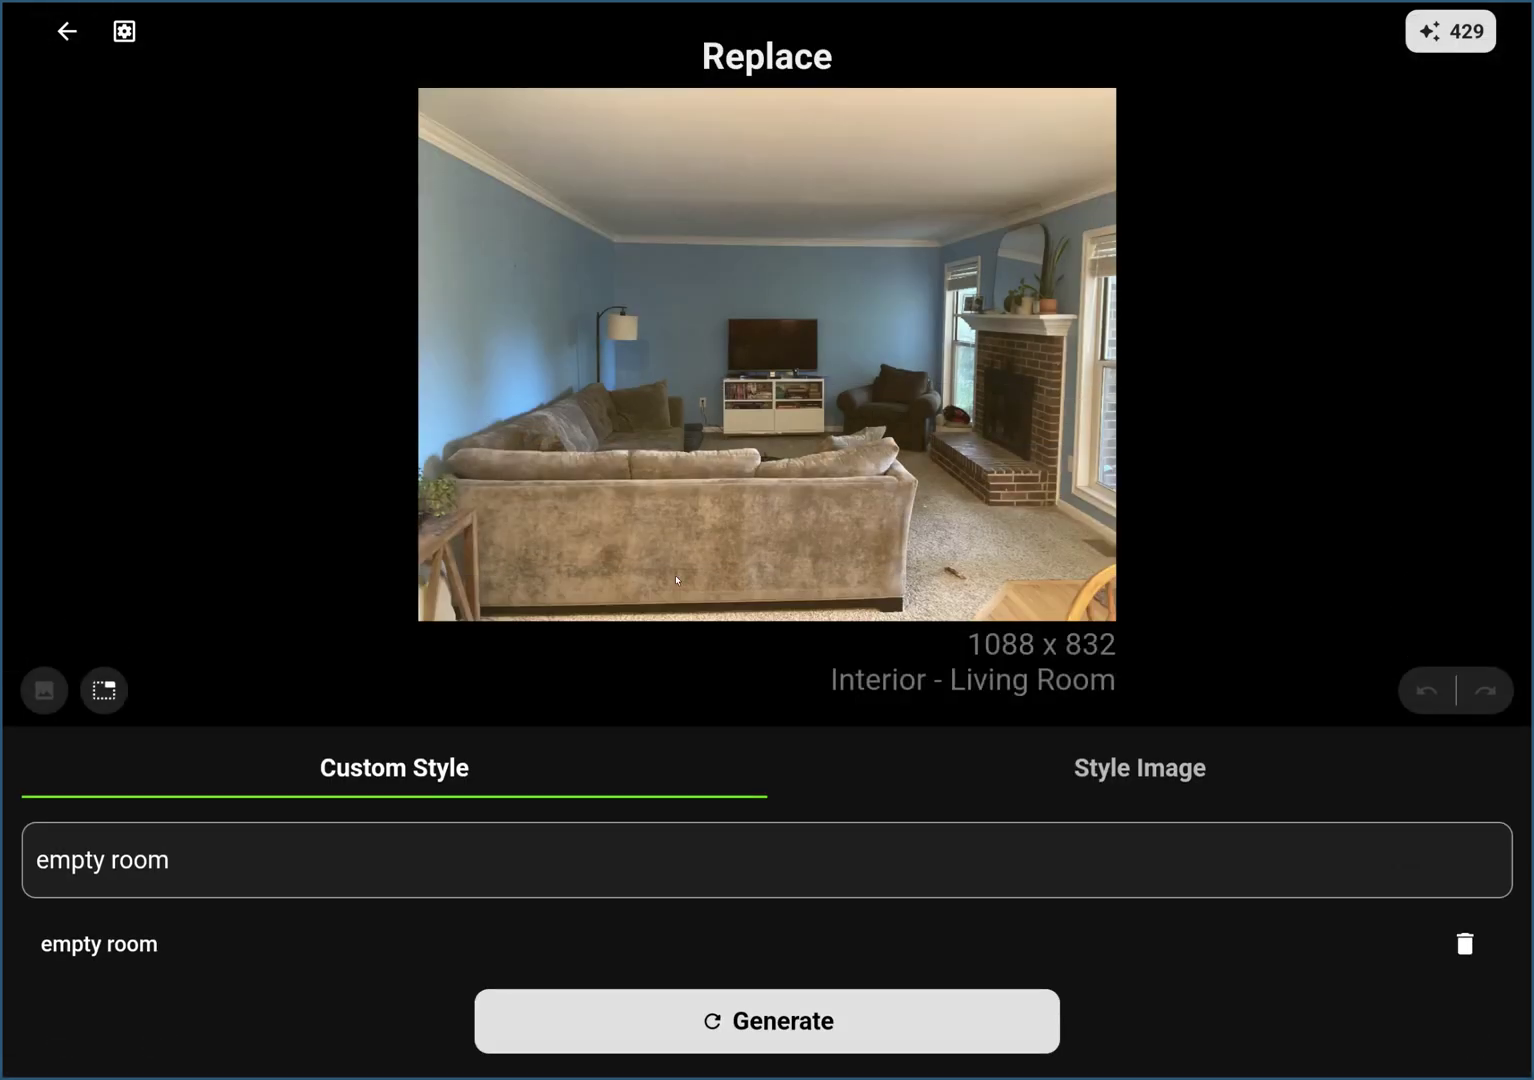
left_click(104, 690)
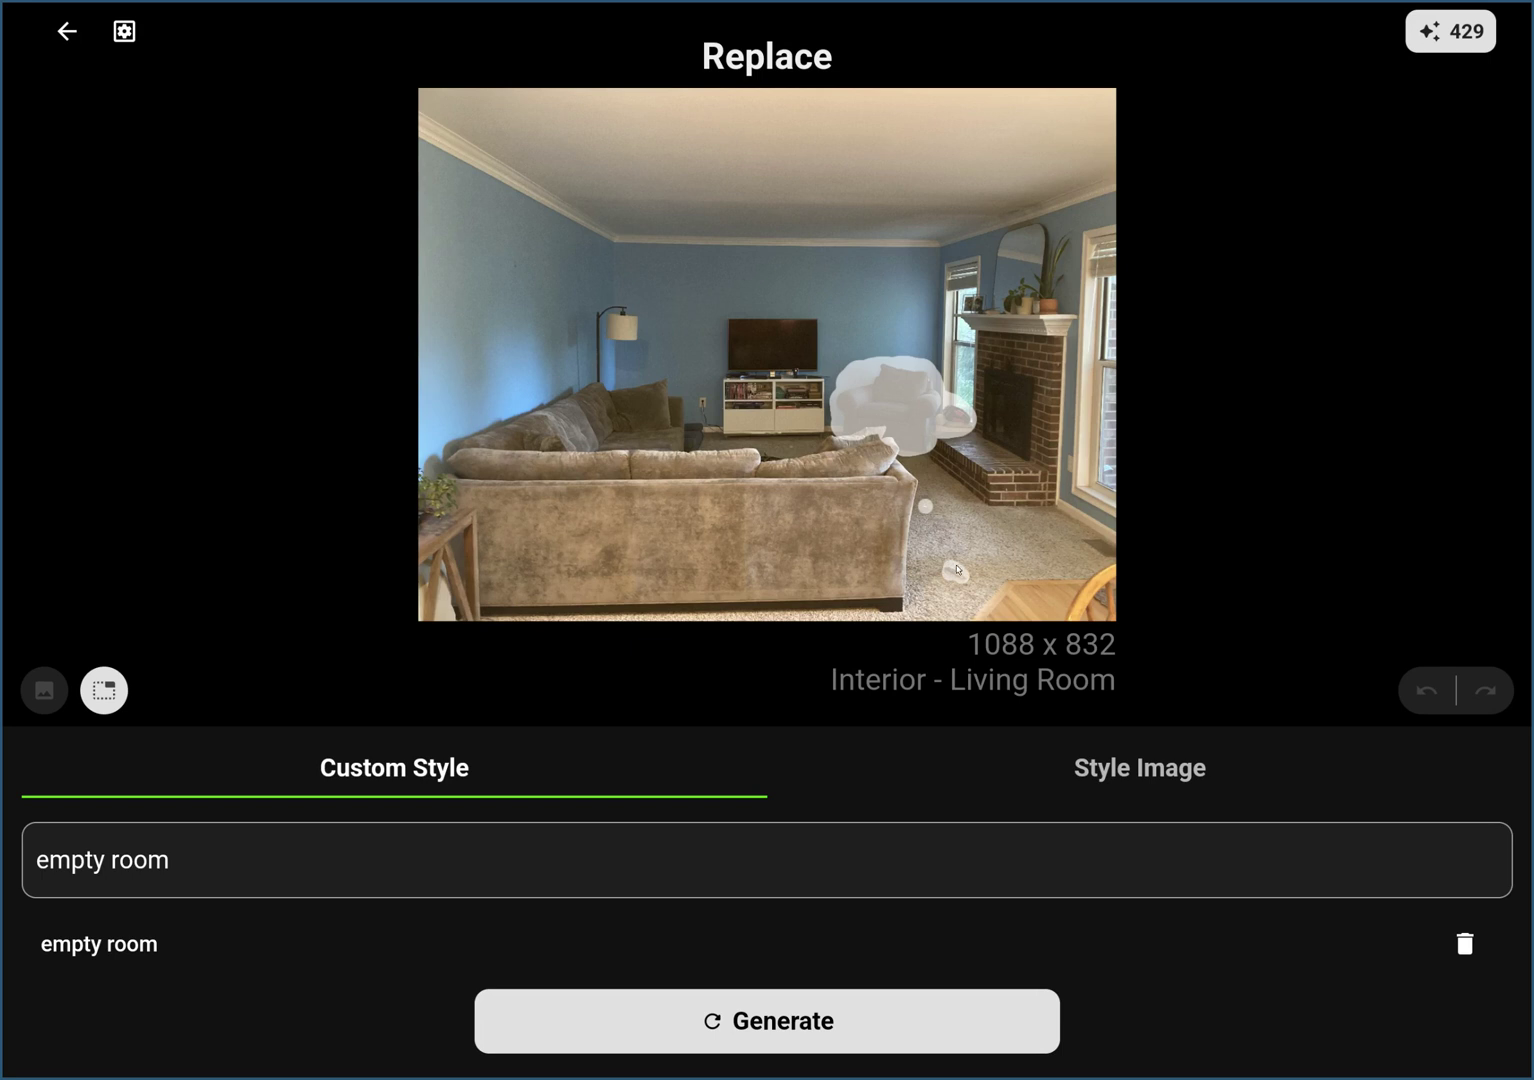
left_click(115, 698)
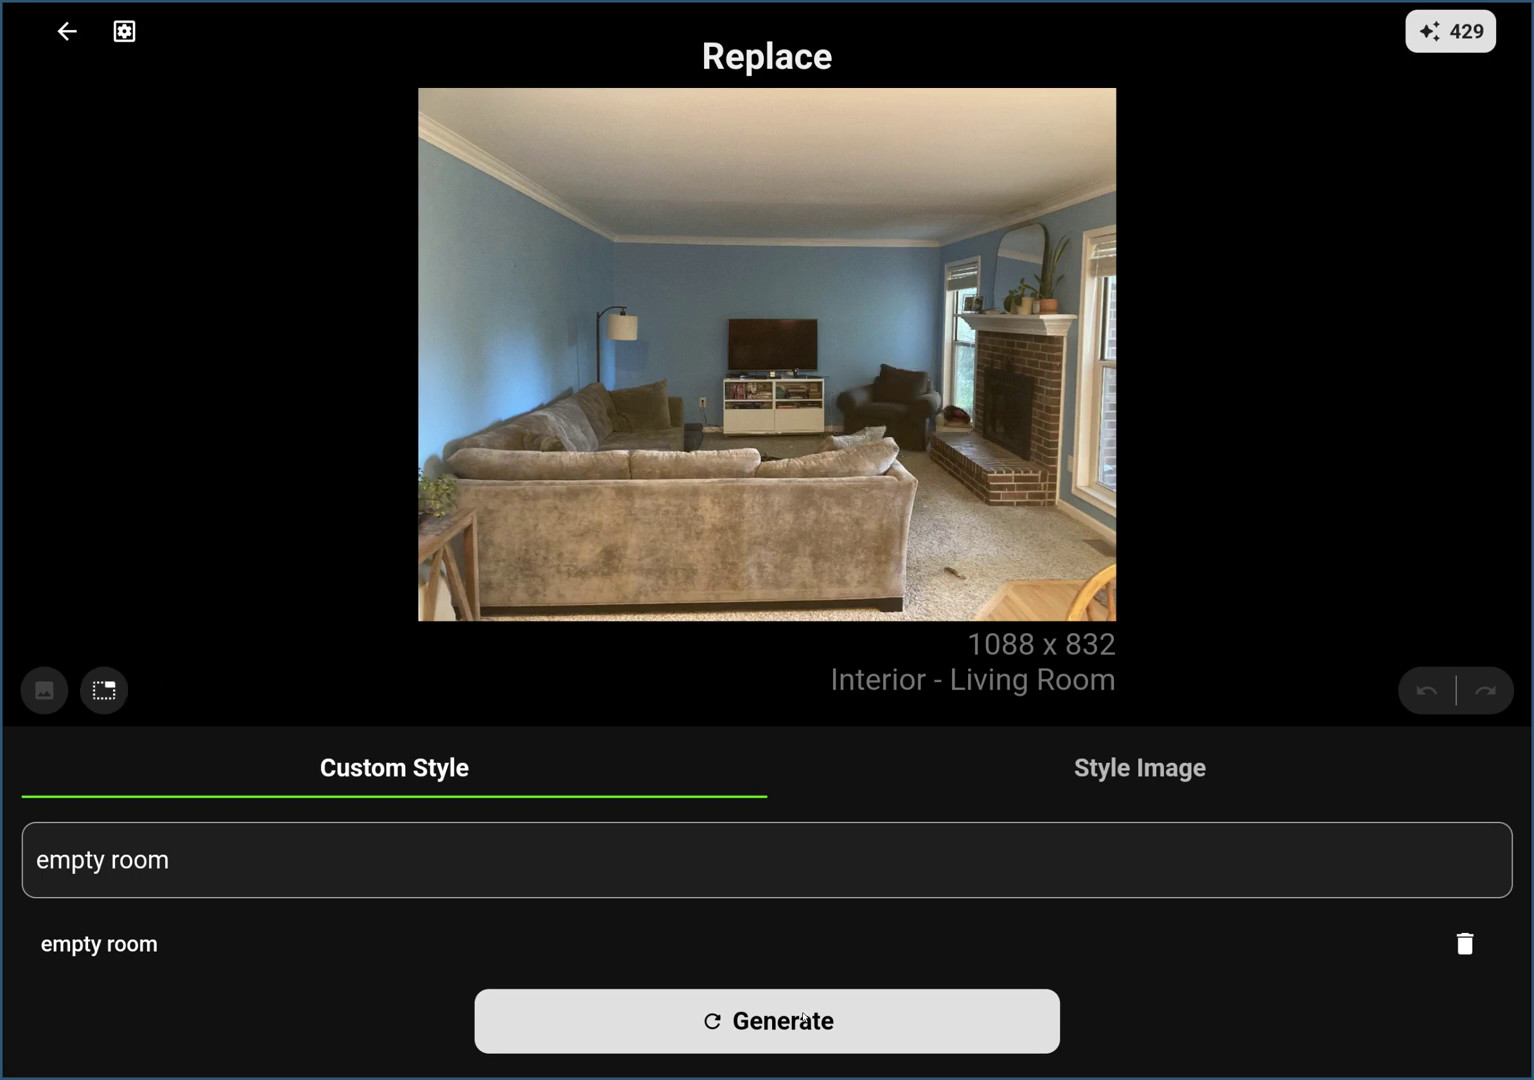
Generate the armchair removal and accept the result to save it to the gallery
left_click(846, 1045)
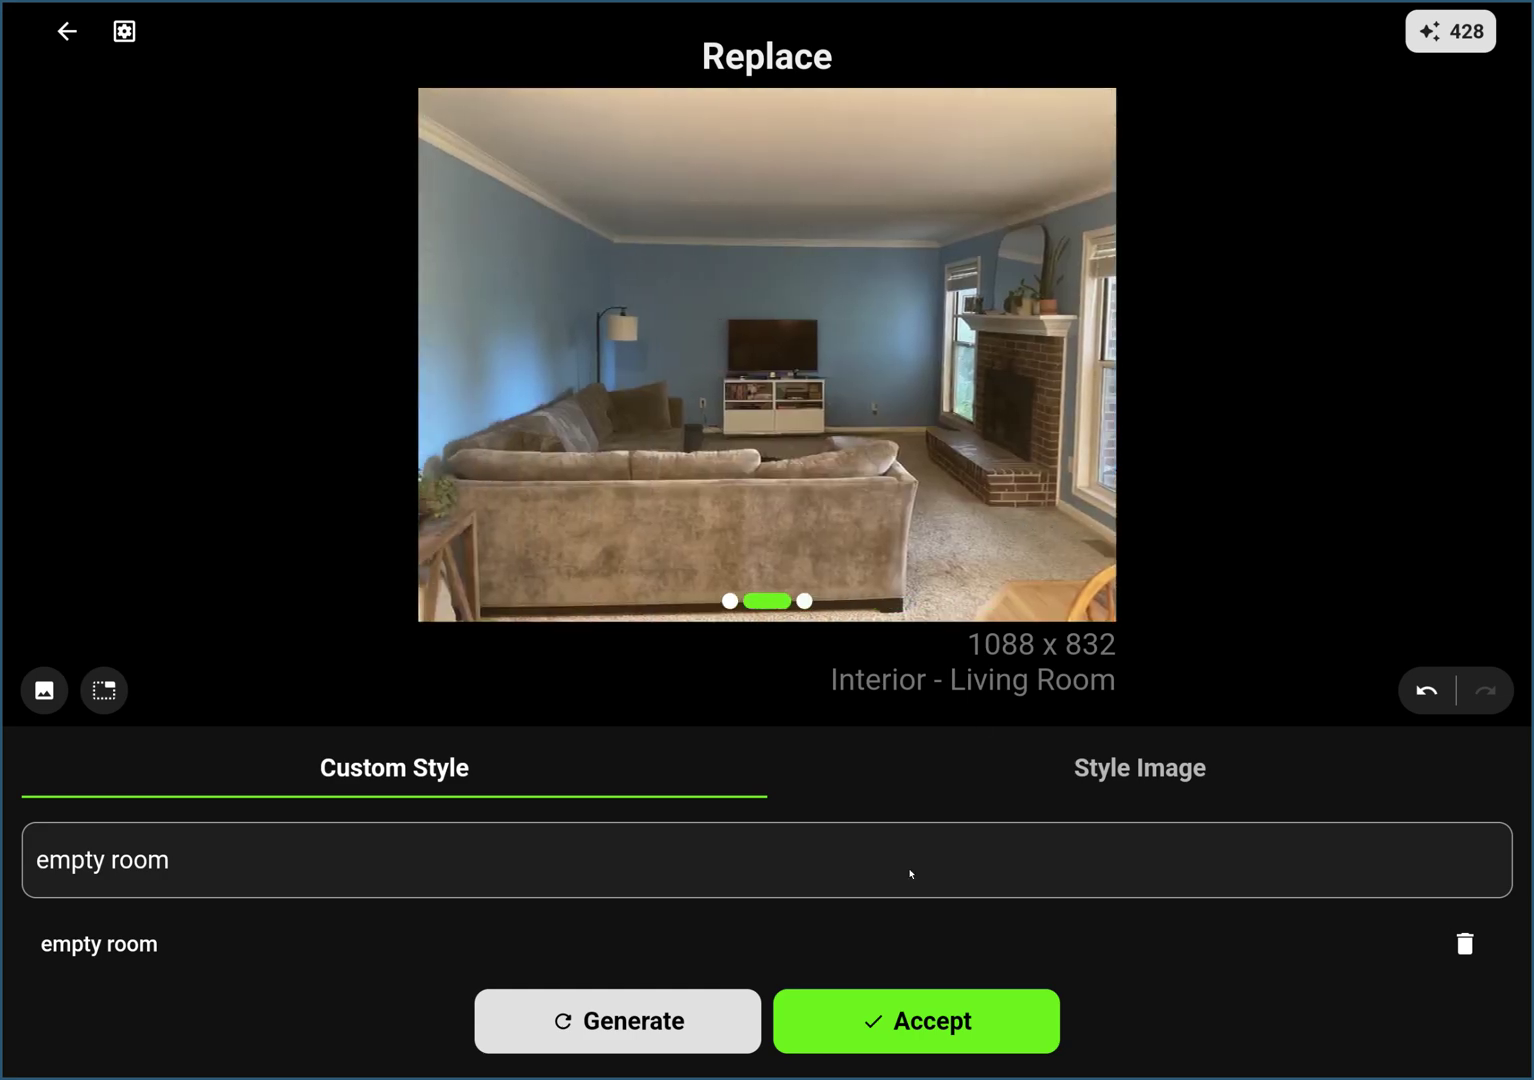
left_click(908, 1037)
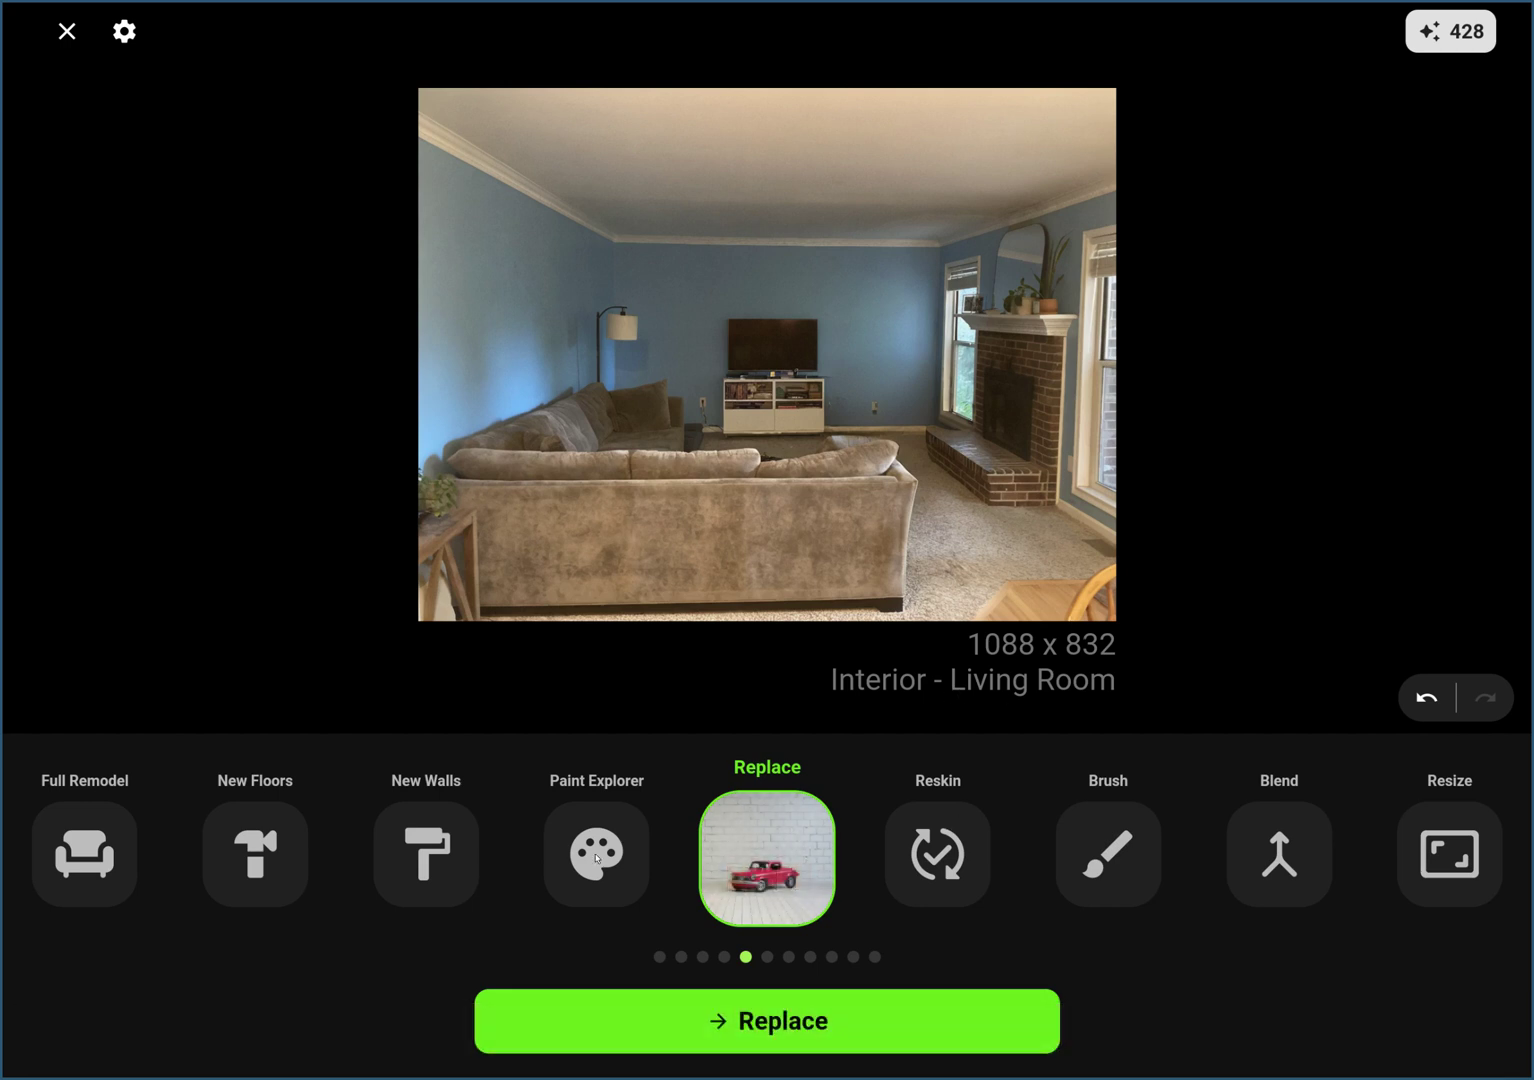
Switch to Full Remodel's Custom Style and trim the prompt back to 'A beautiful'
left_click_drag(958, 822, 1315, 771)
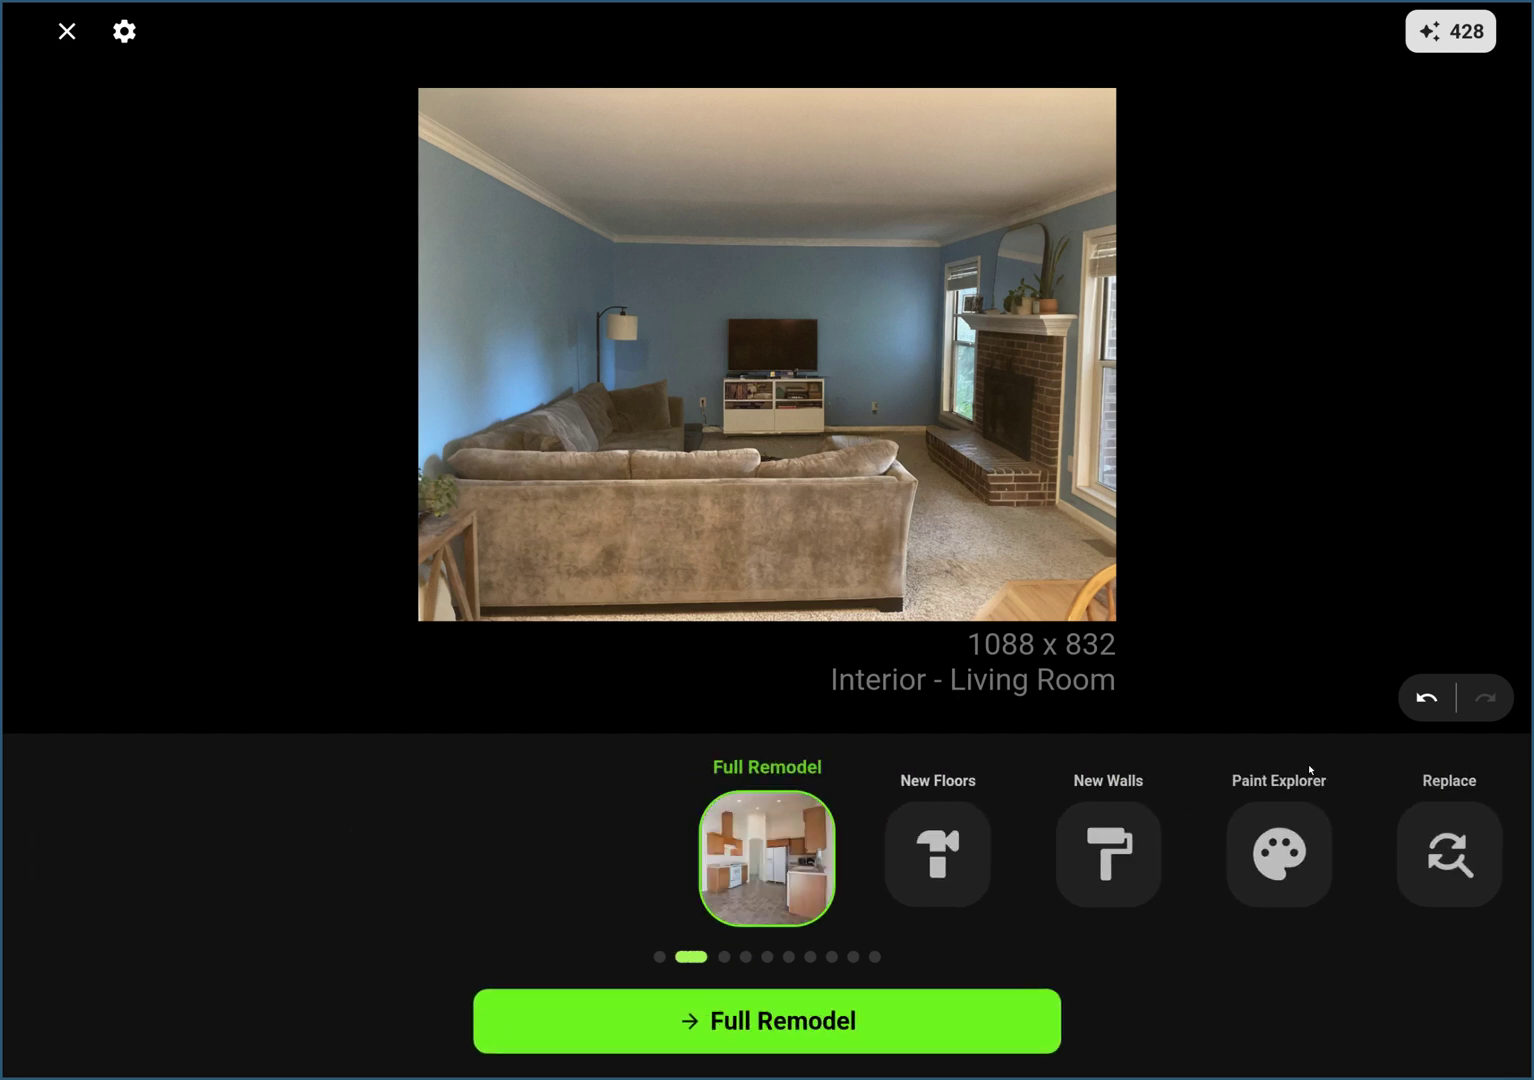
left_click(807, 1027)
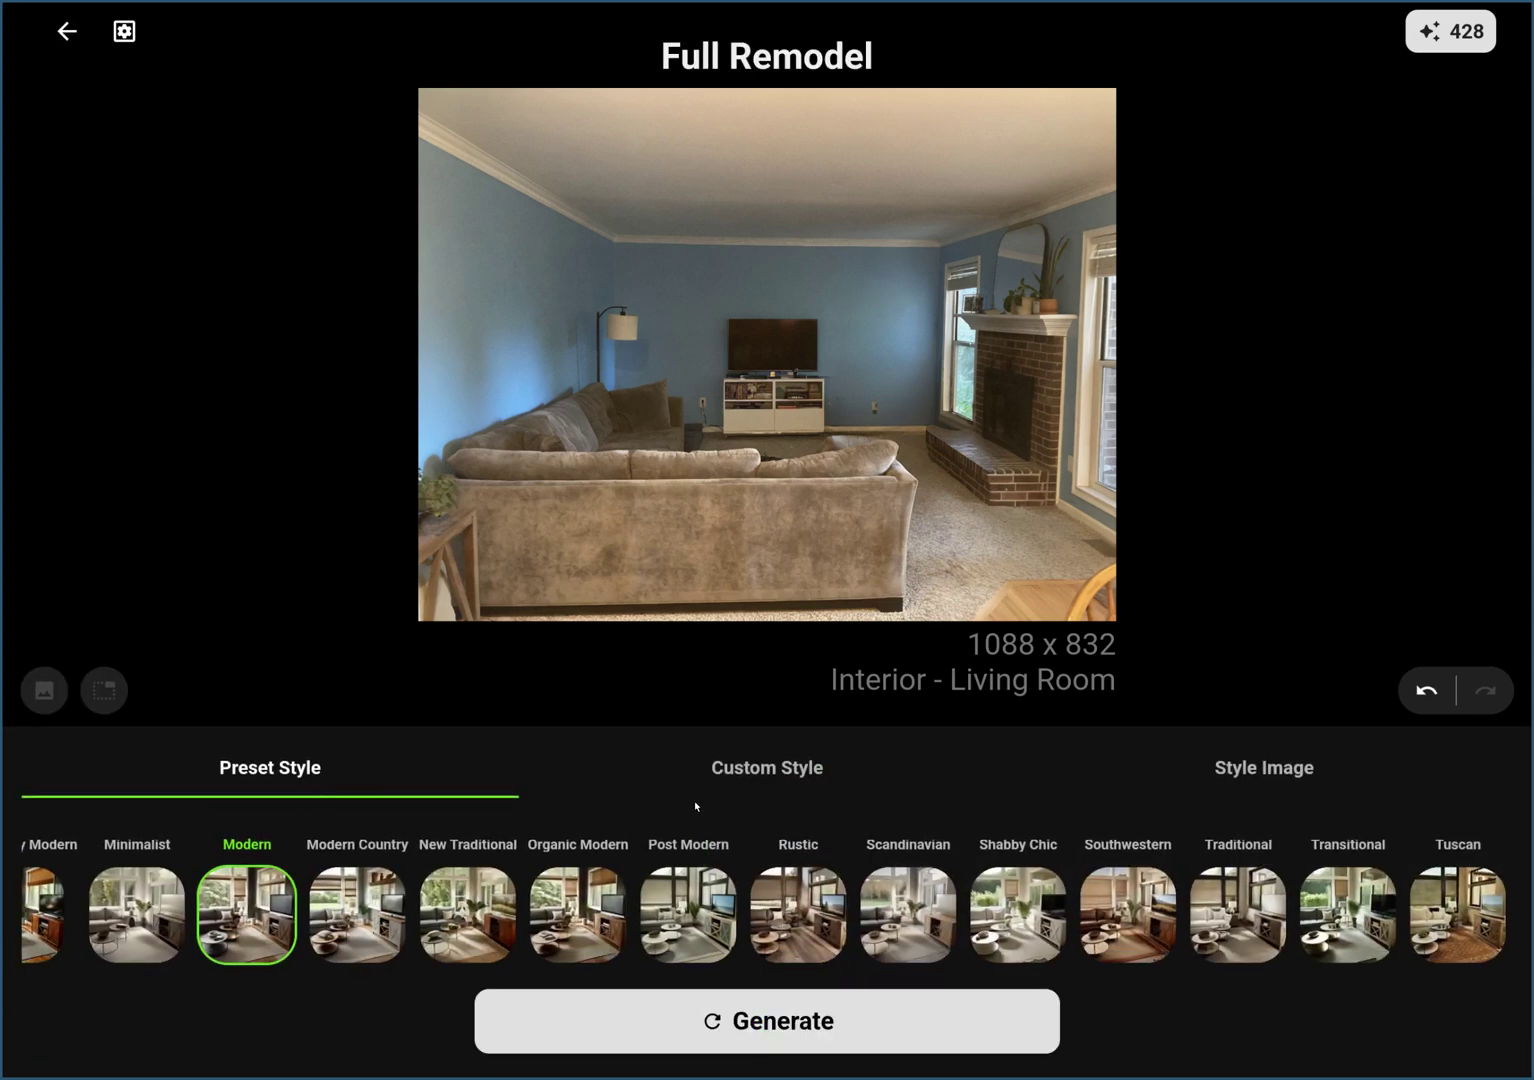
left_click(757, 779)
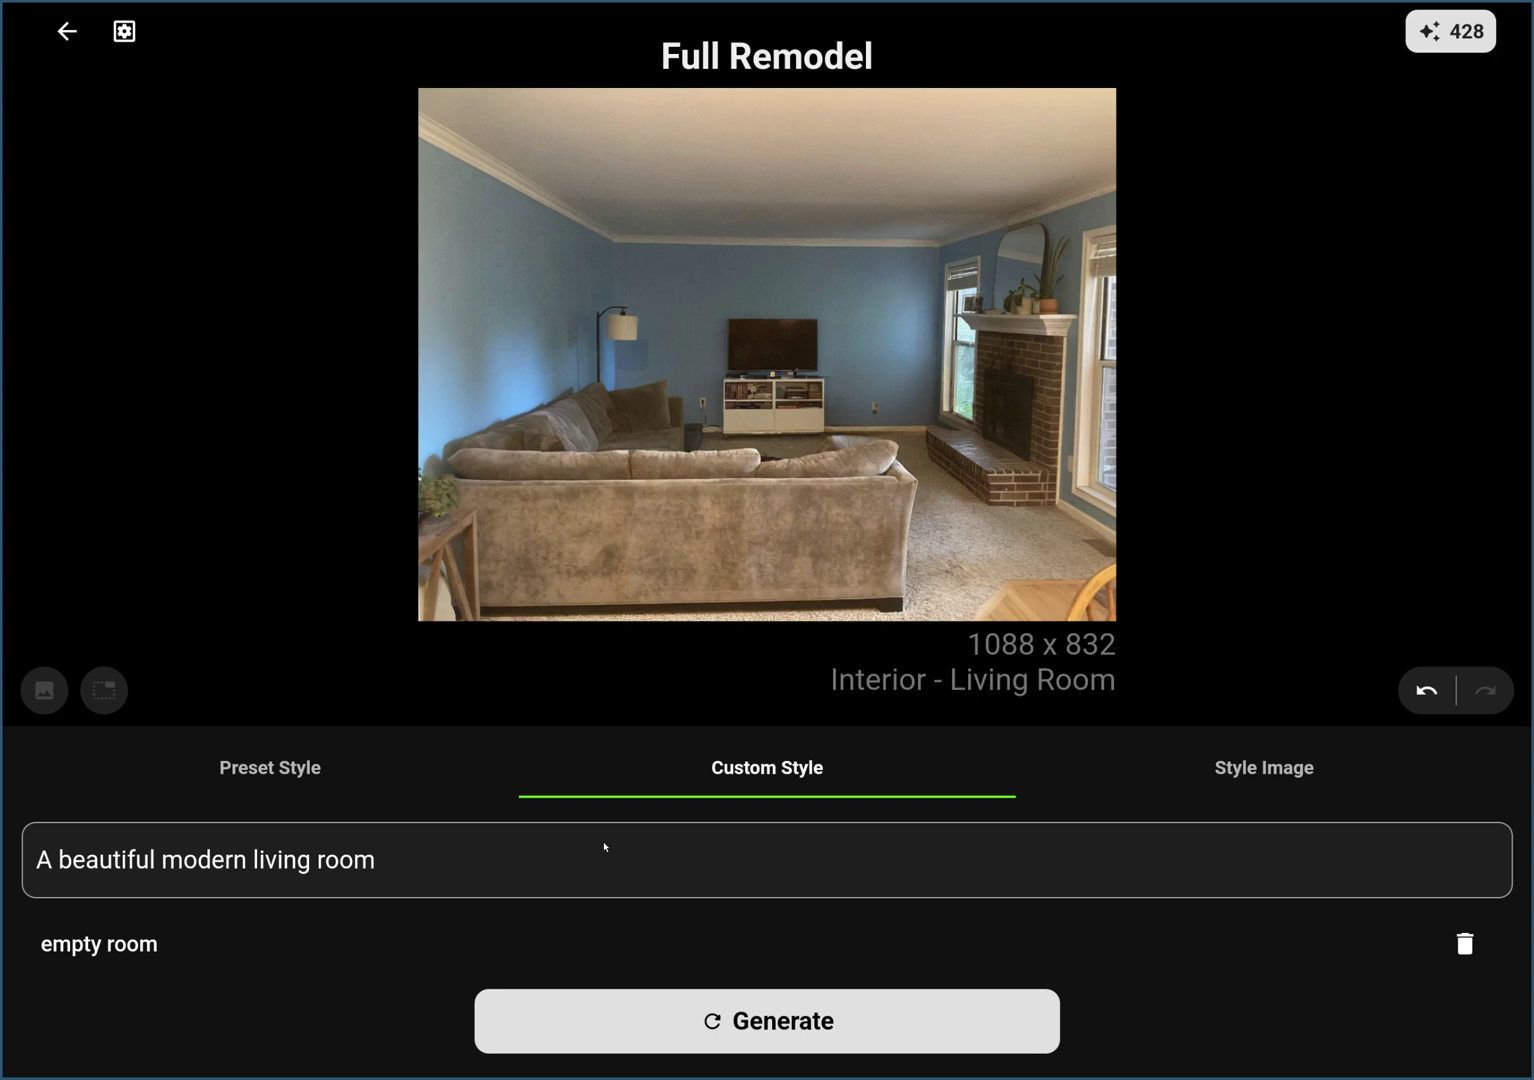
left_click(575, 862)
key("BackSpace")
key("BackSpace")
key("BackSpace")
key("BackSpace")
key("BackSpace")
key("BackSpace")
key("BackSpace")
key("BackSpace")
key("BackSpace")
key("BackSpace")
key("BackSpace")
key("BackSpace")
key("BackSpace")
key("BackSpace")
key("BackSpace")
key("BackSpace")
key("BackSpace")
key("BackSpace")
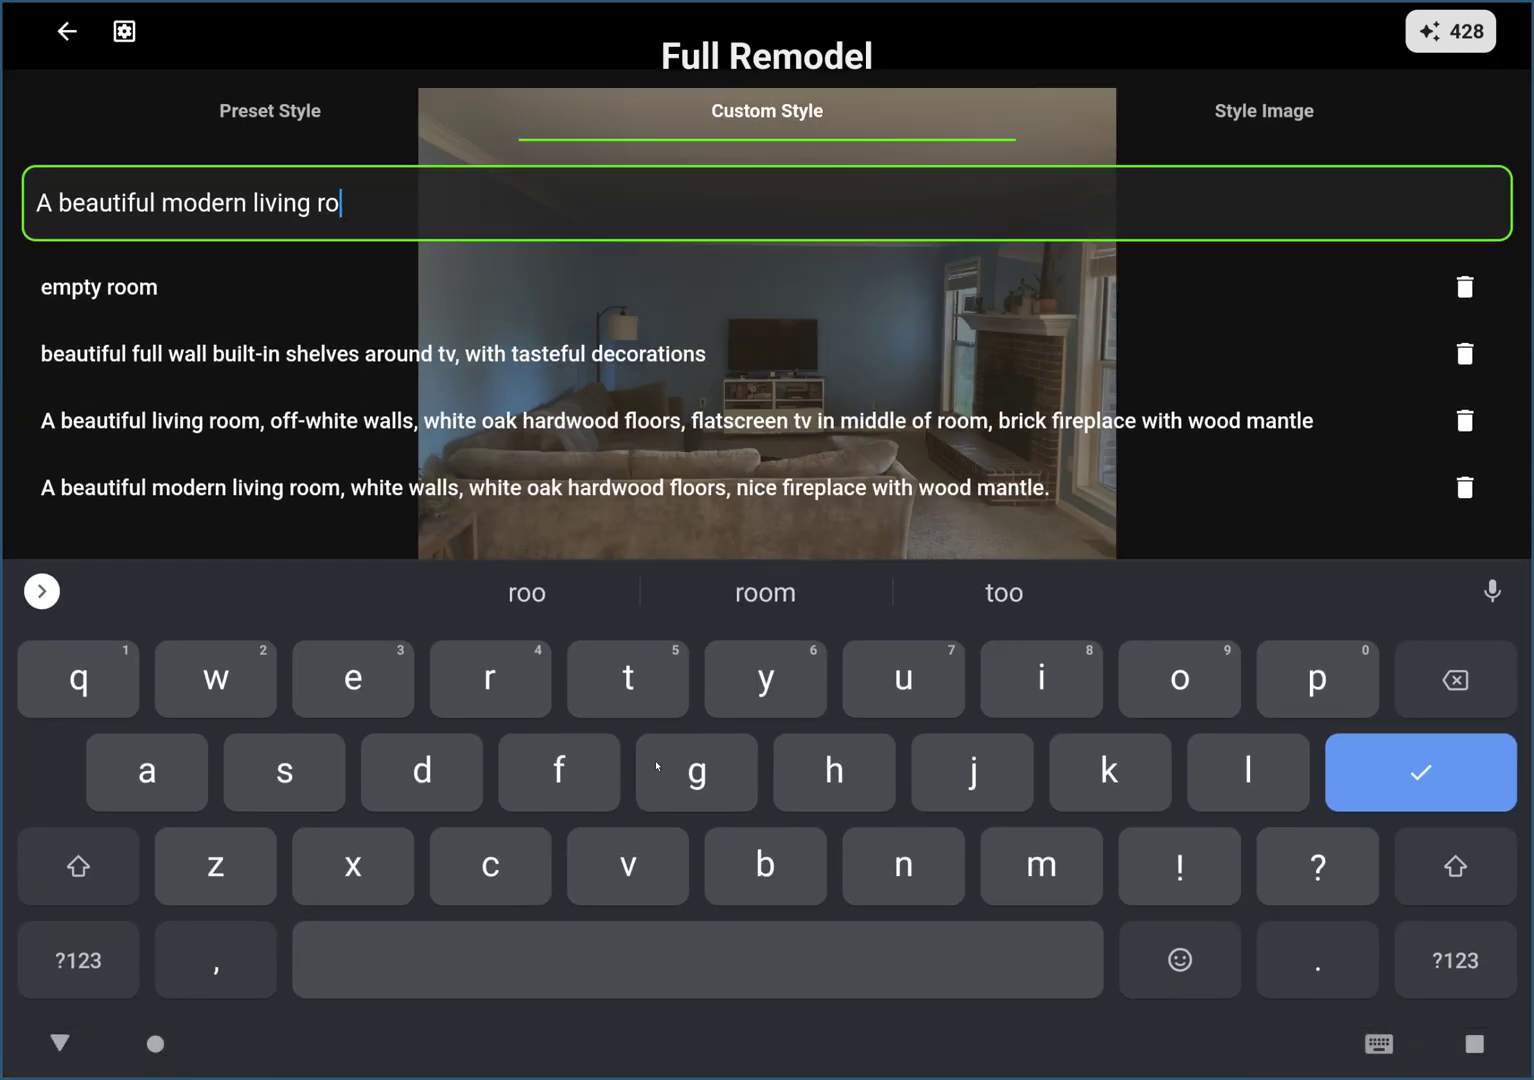
Complete the prompt: off-white walls, white oak floors, brick fireplace with wood mantle, centred flat screen TV
type("living room, white")
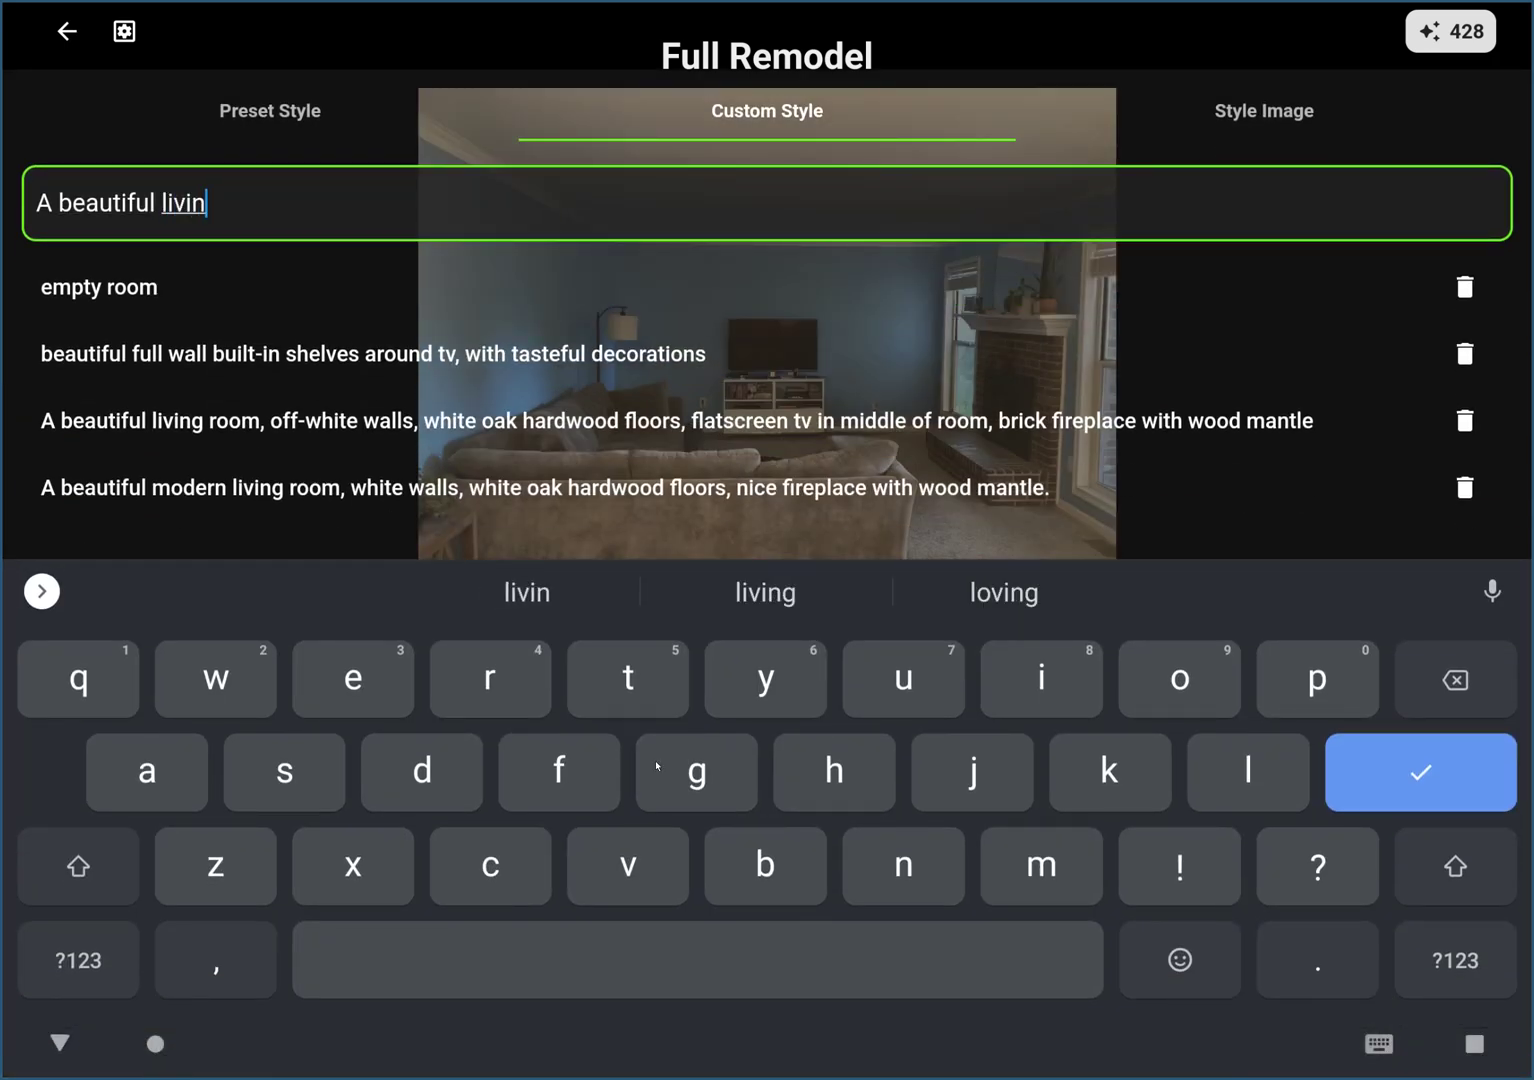
key("BackSpace")
key("BackSpace")
key("BackSpace")
key("BackSpace")
key("BackSpace")
key("BackSpace")
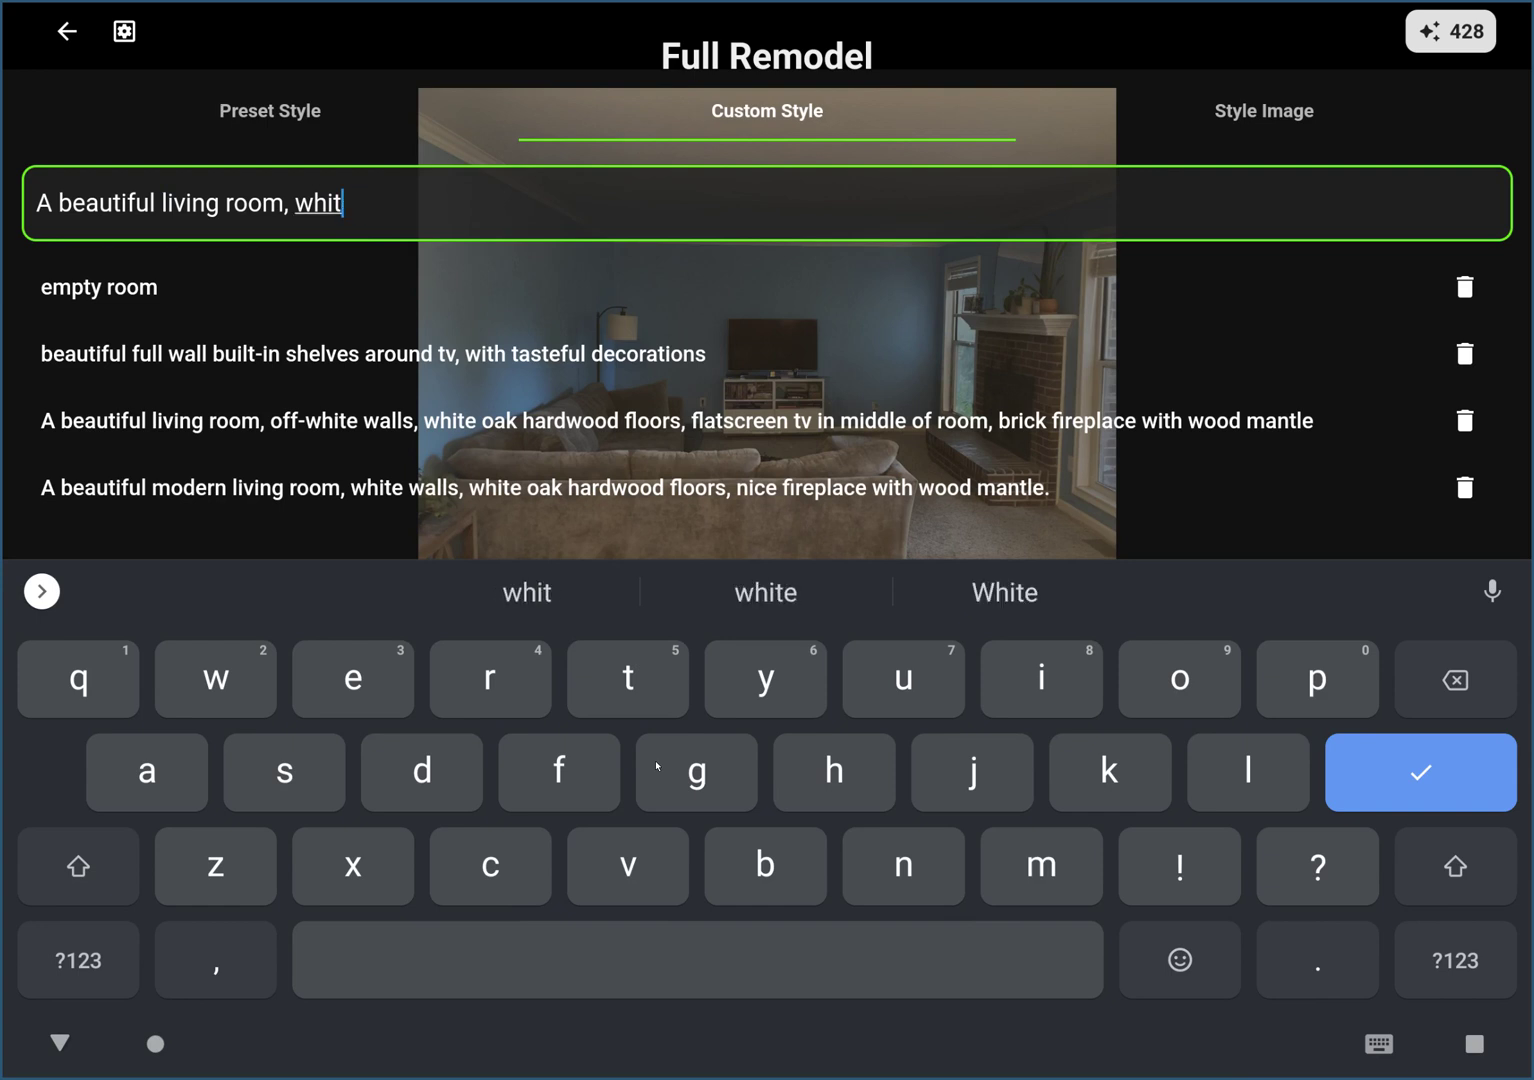
type("off-wi")
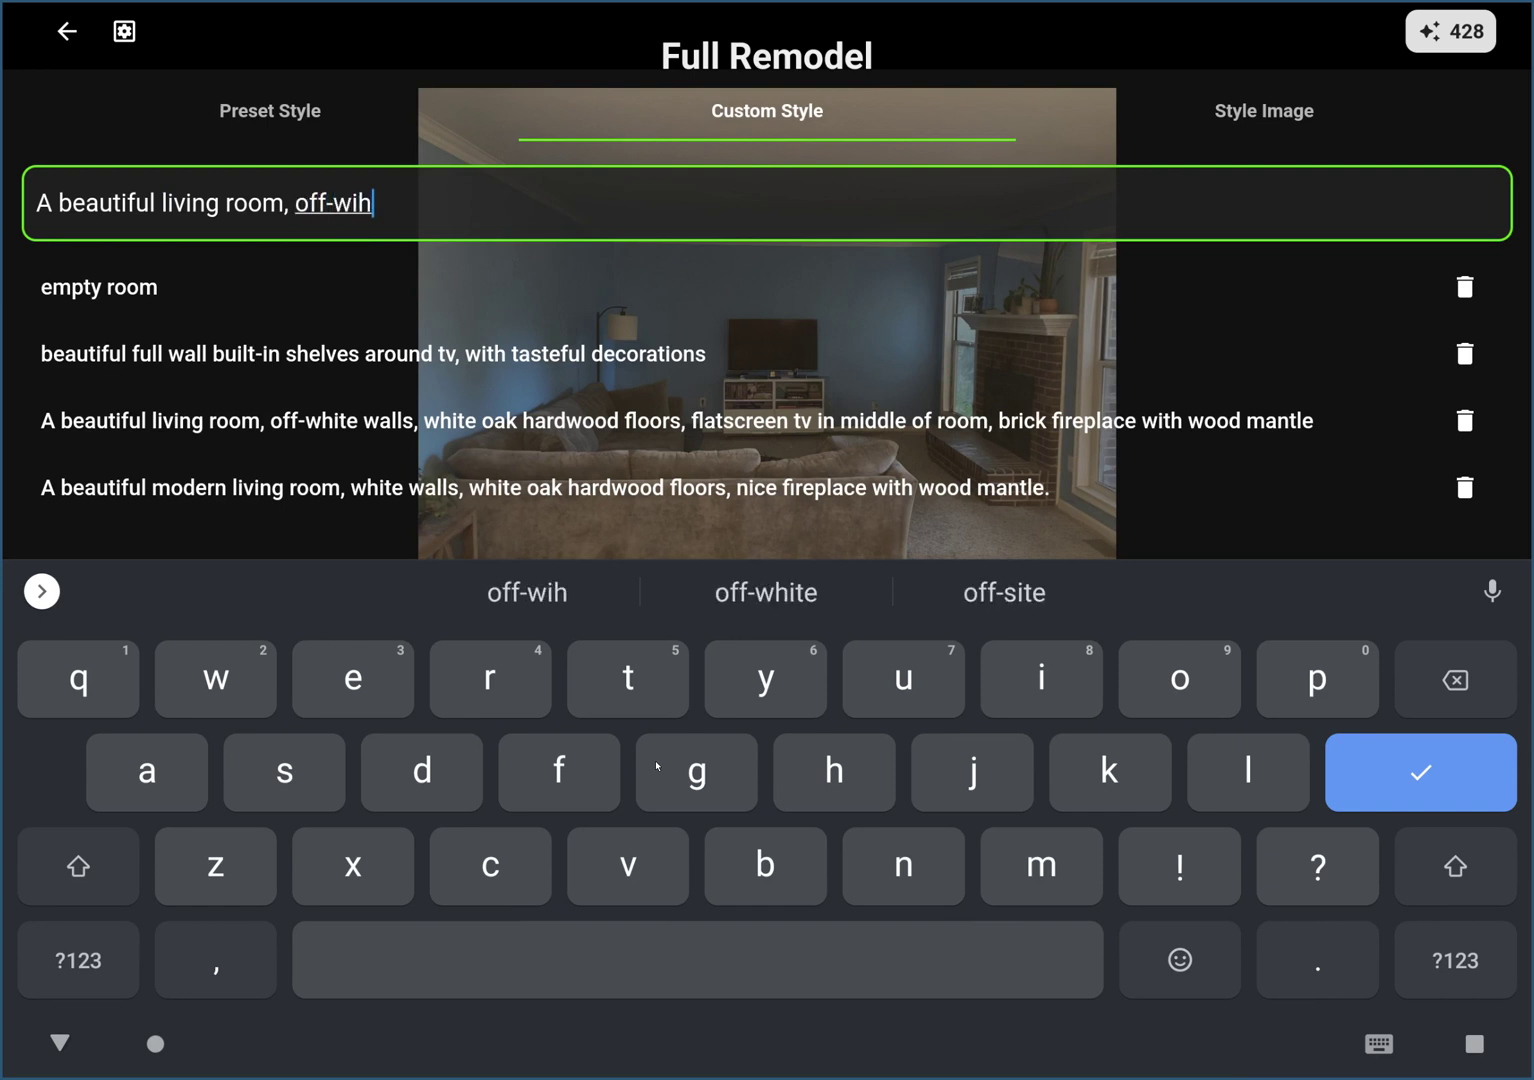
key("BackSpace")
key("BackSpace")
type("hite walls, ")
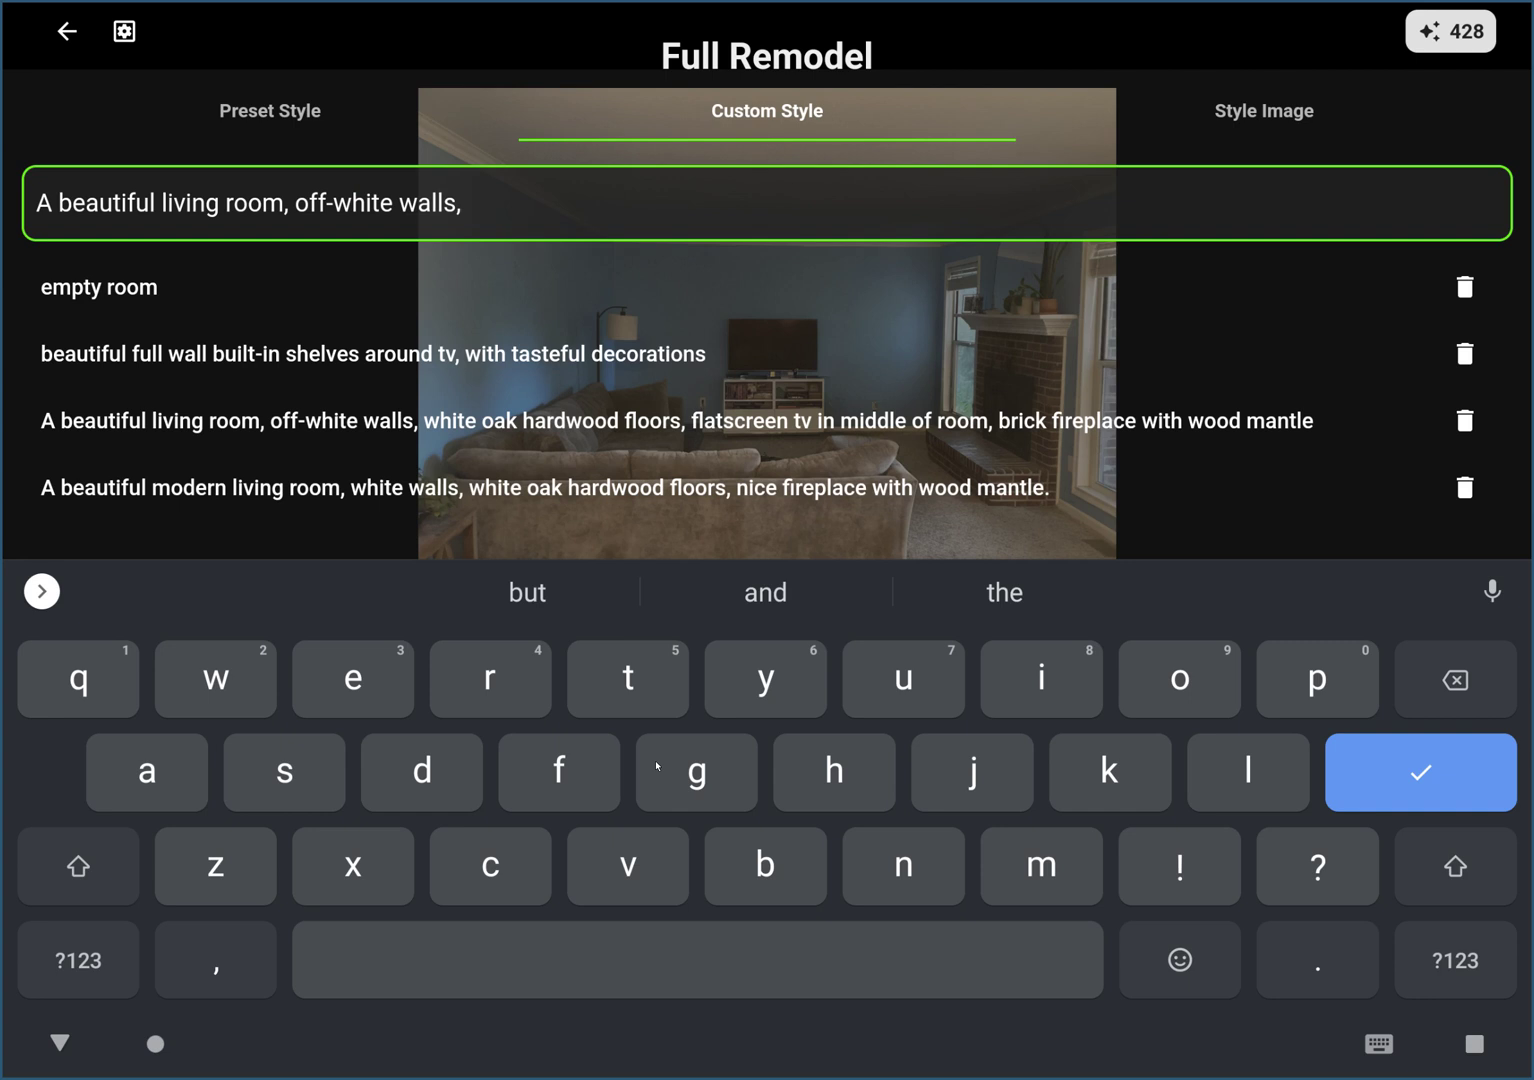
type("white oka")
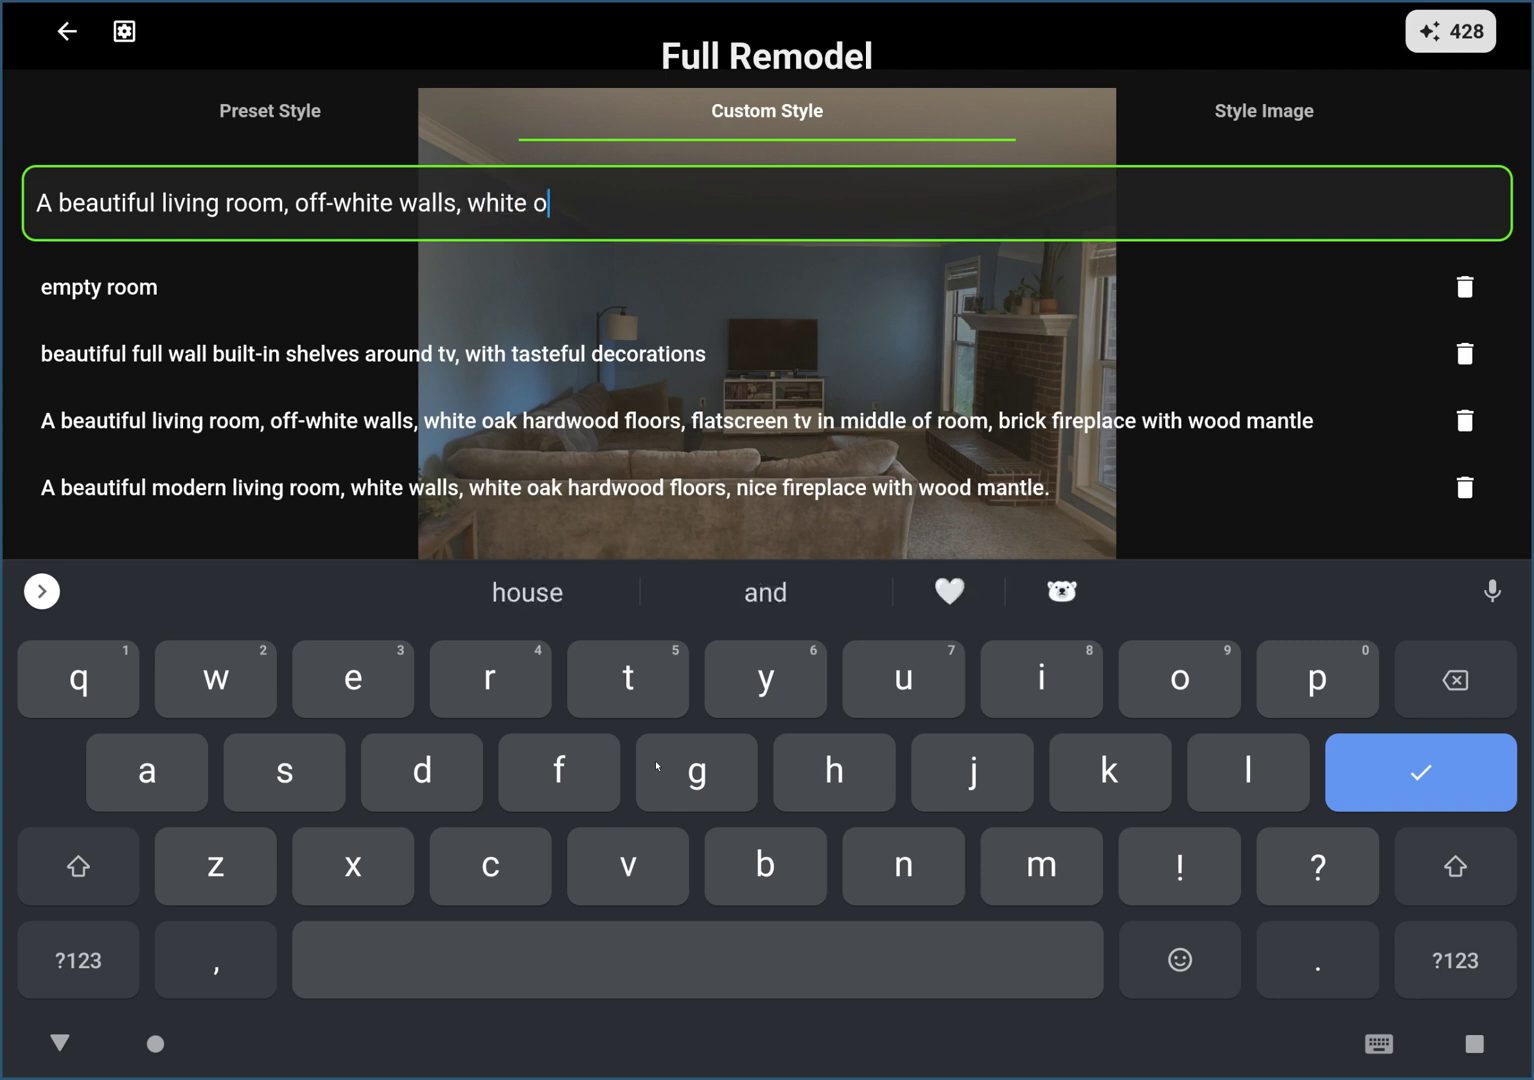
key("BackSpace")
key("BackSpace")
type("ak hardwood")
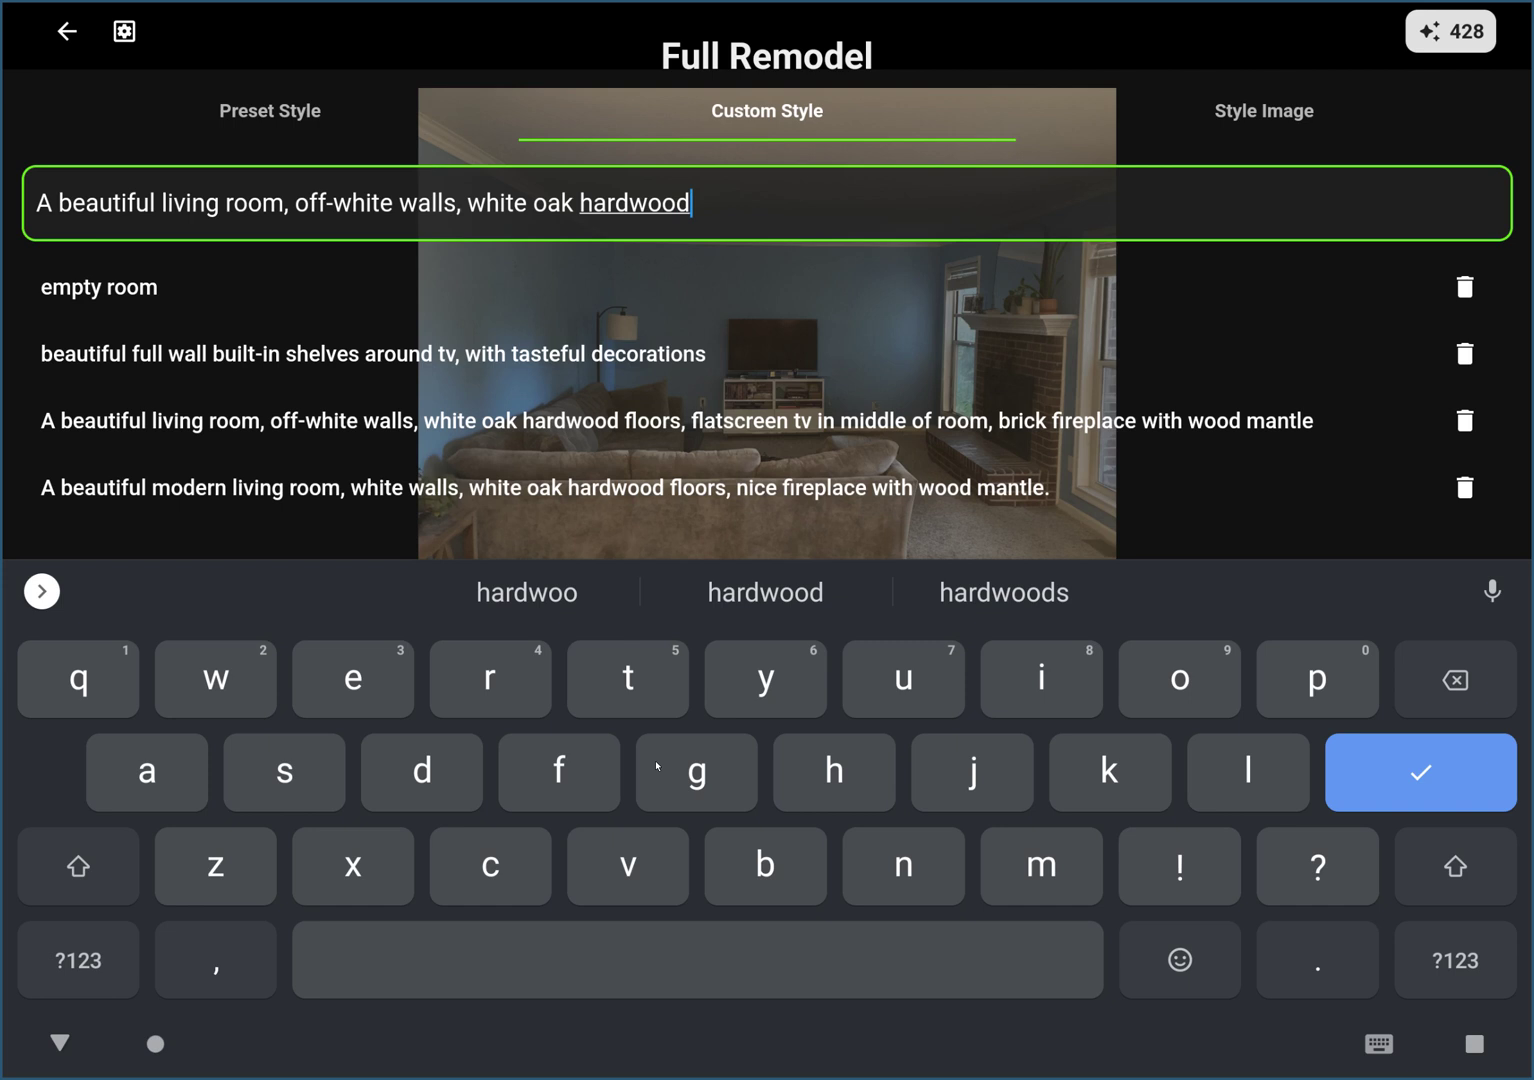
type(" floors,")
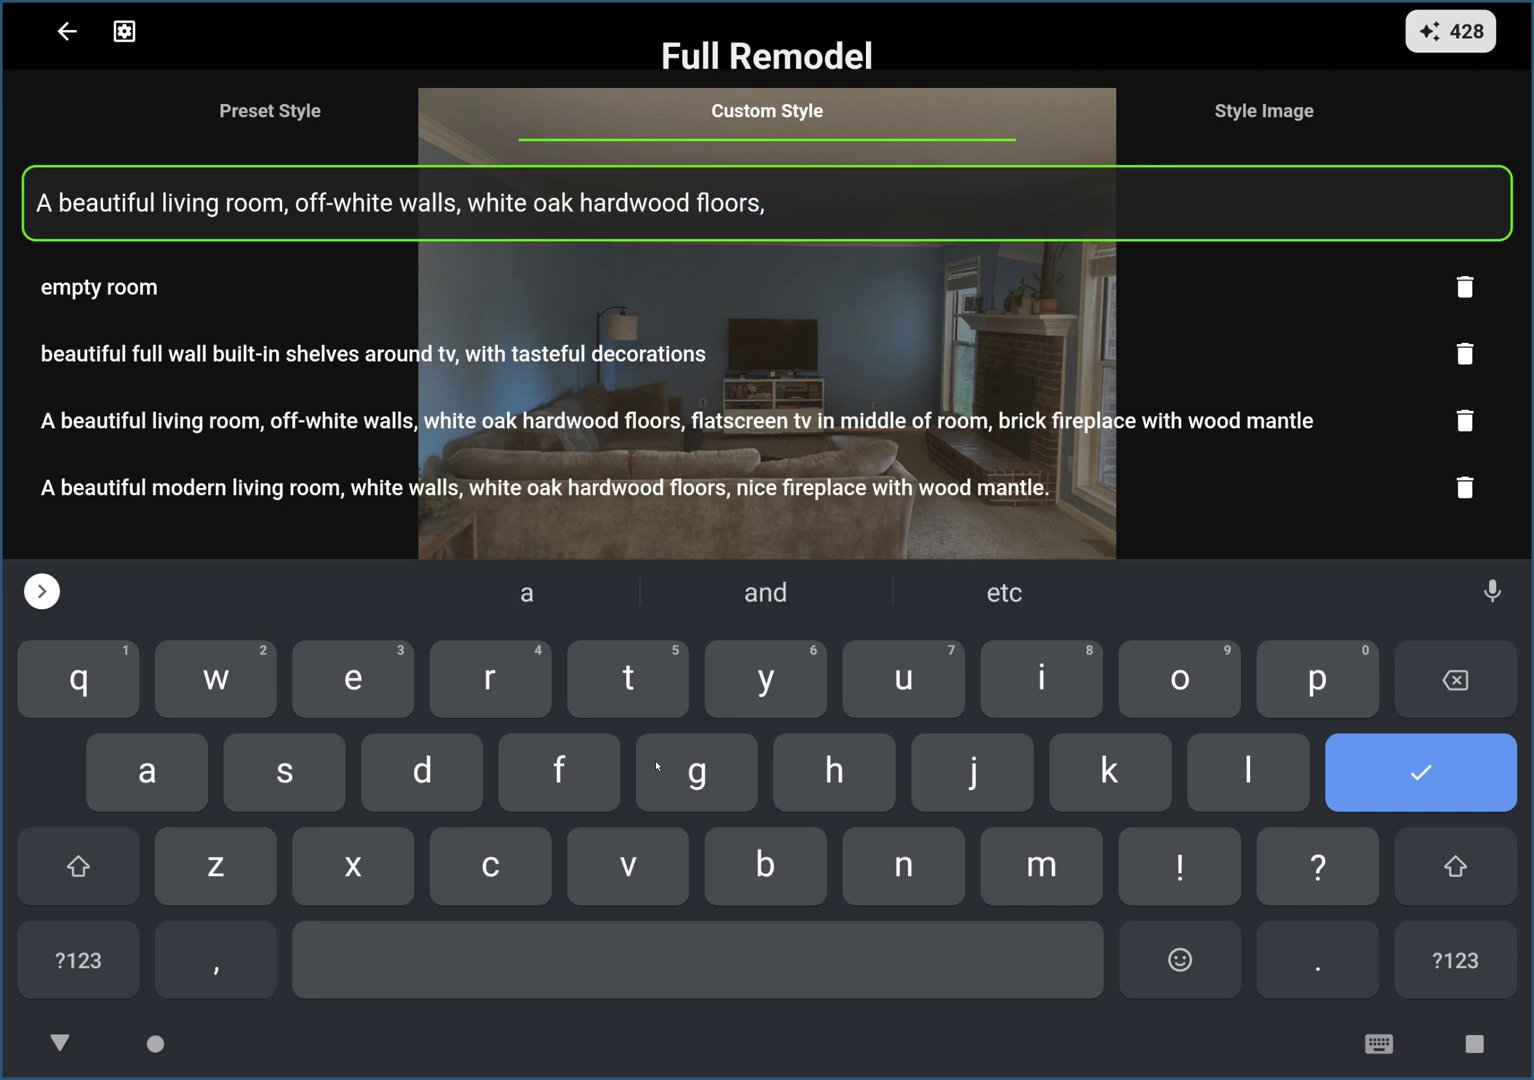
type(" b")
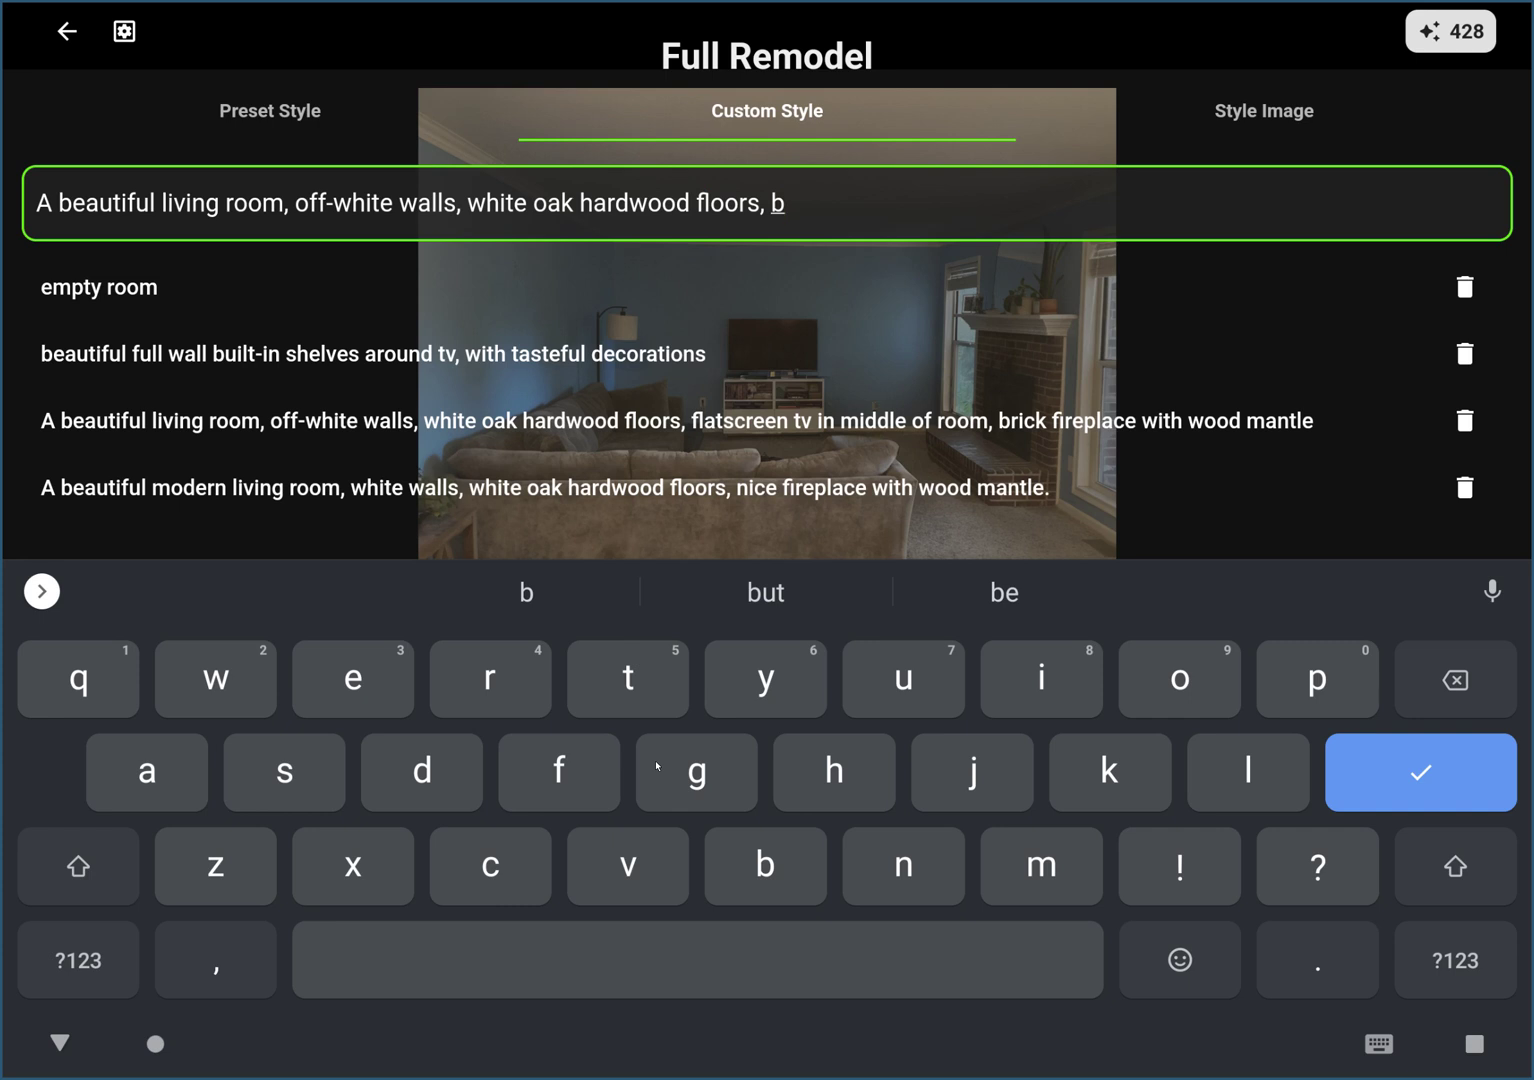
type("rick fire")
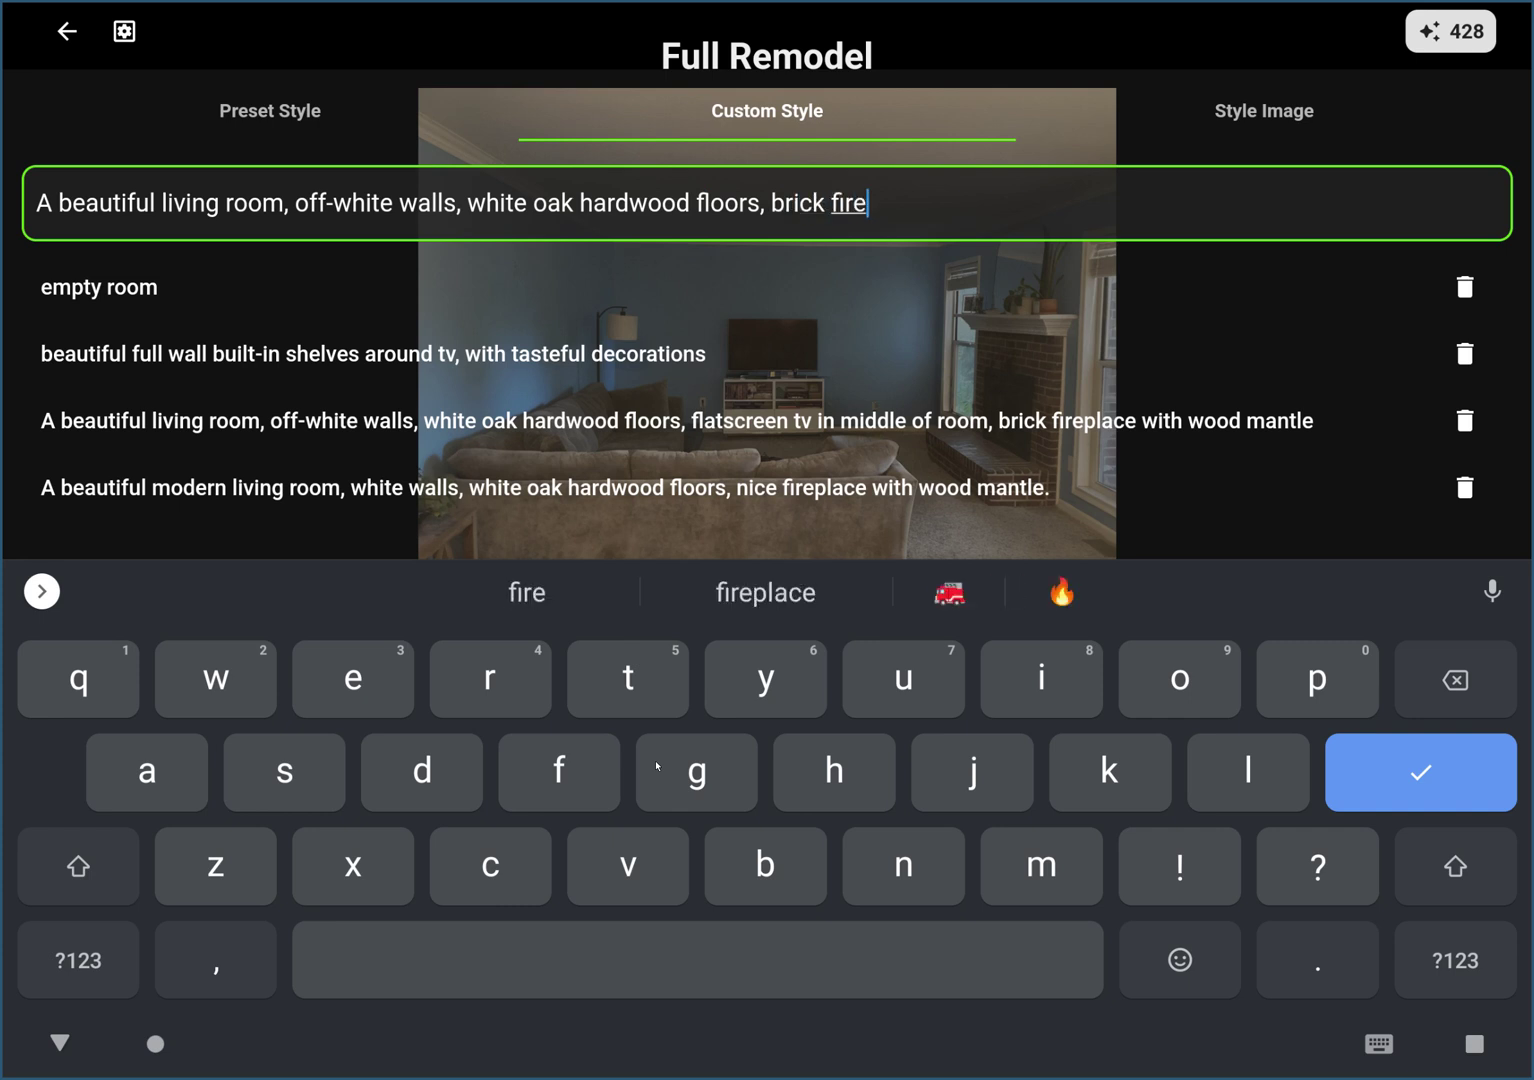
type("place with n")
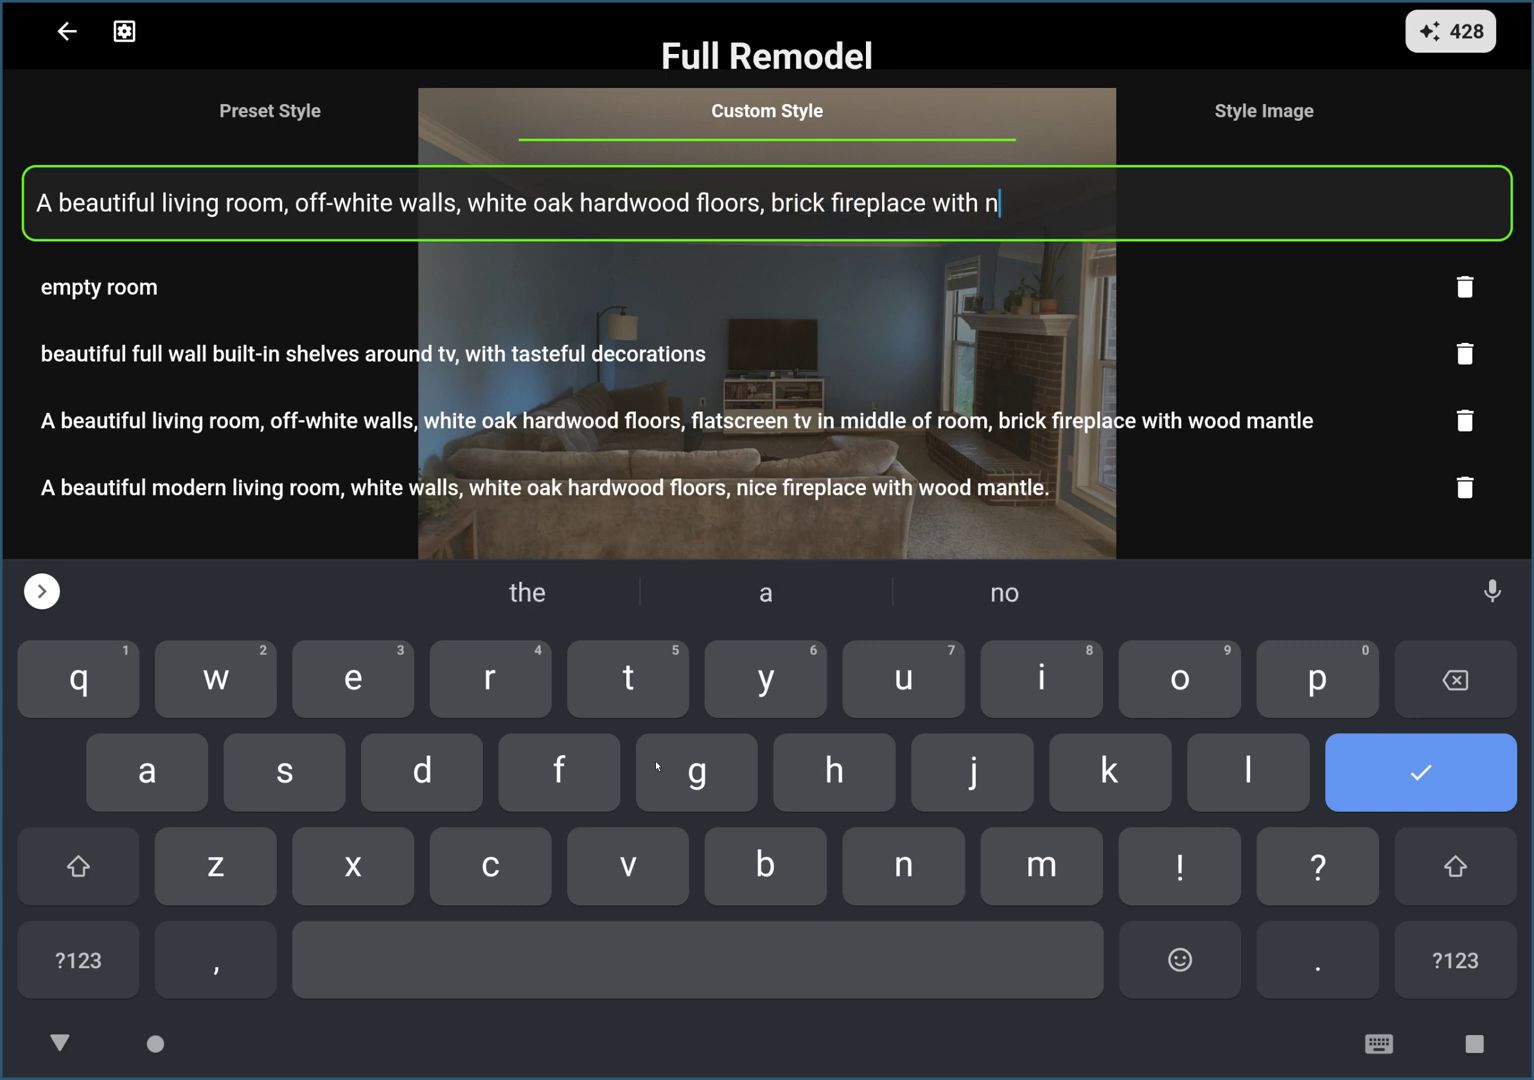
type("atural wood mantle,")
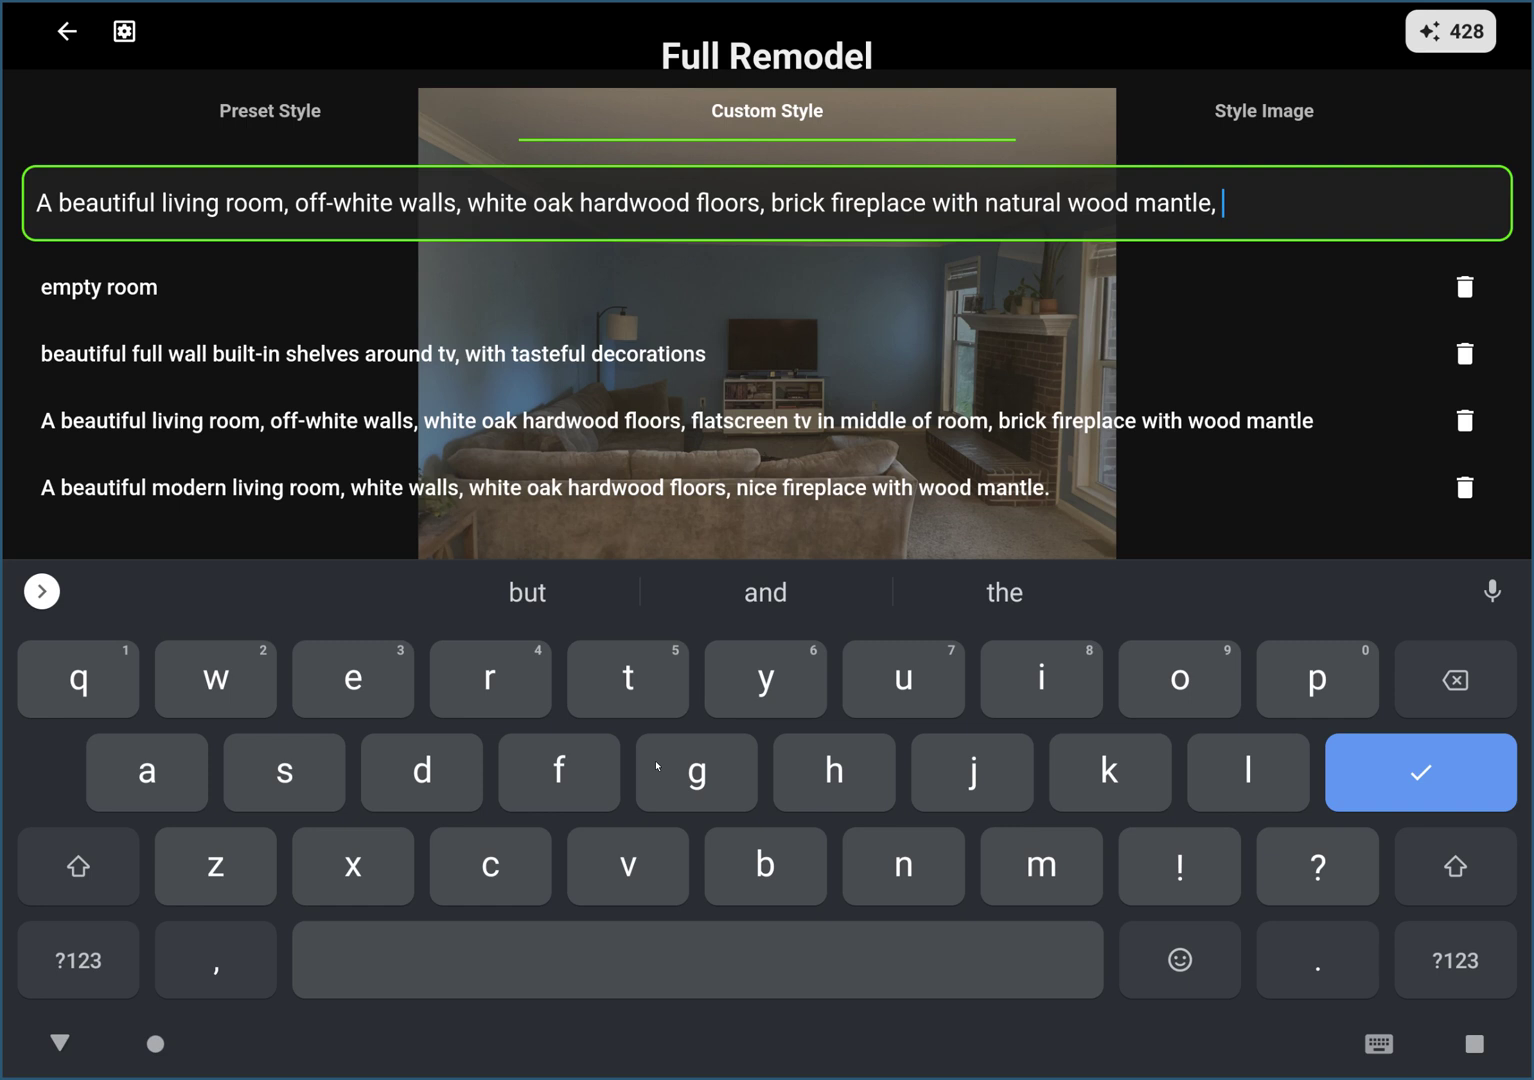
type("fla")
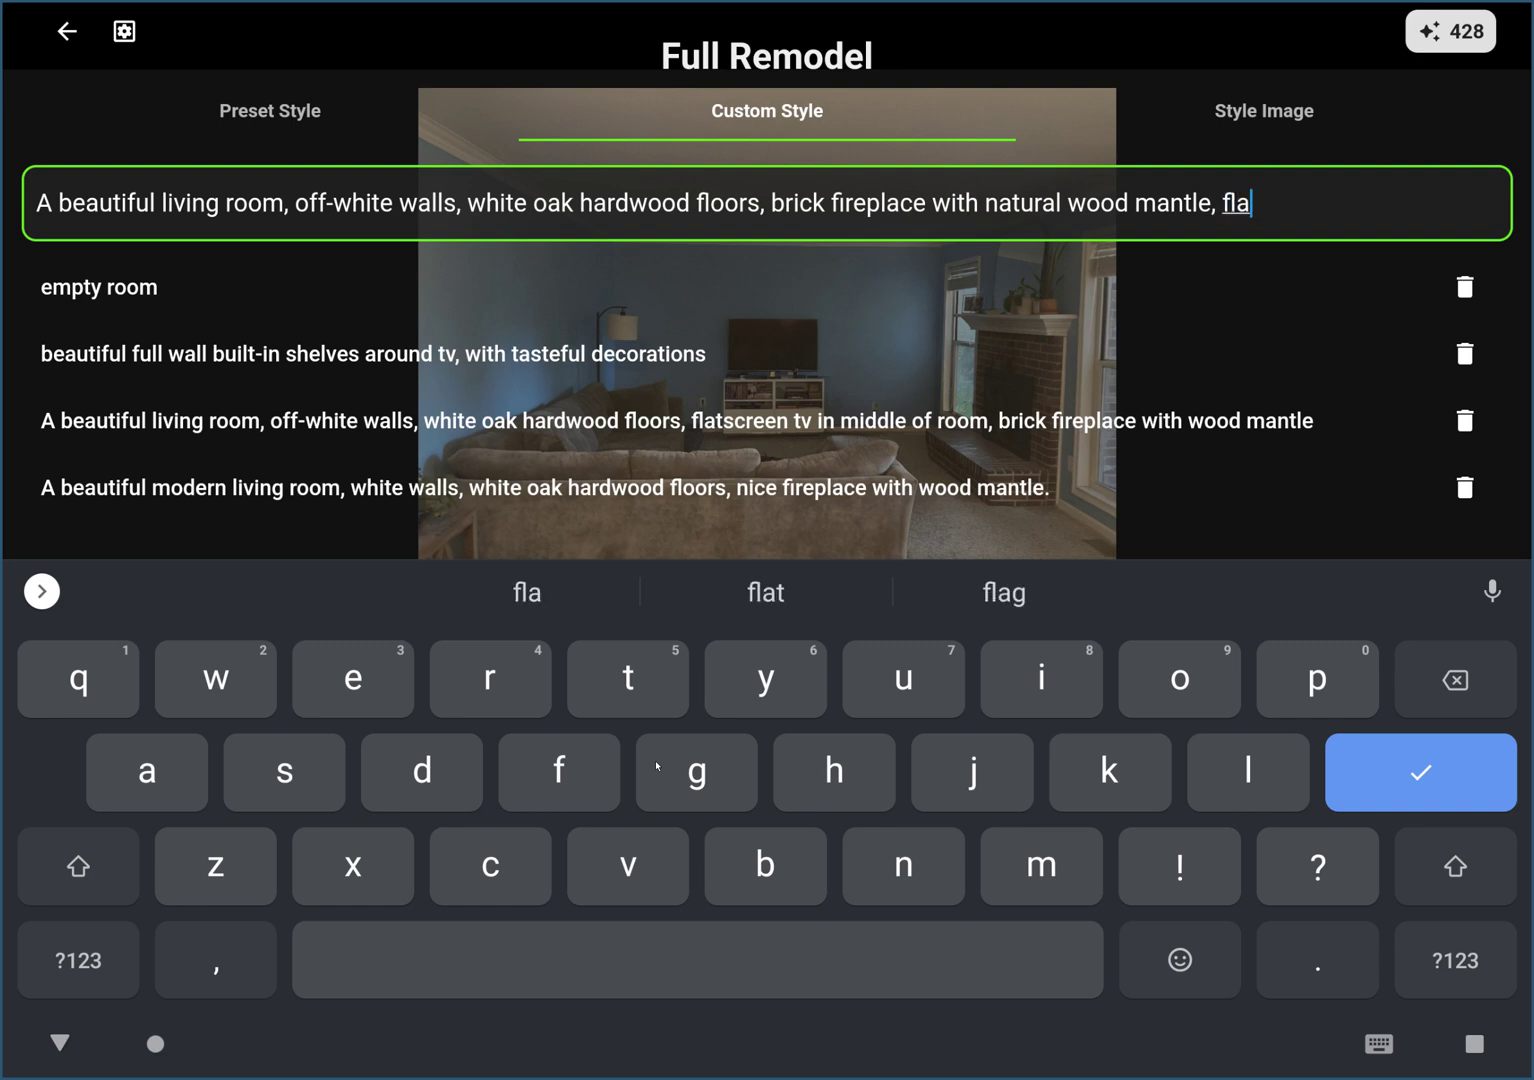
type("t screen tv")
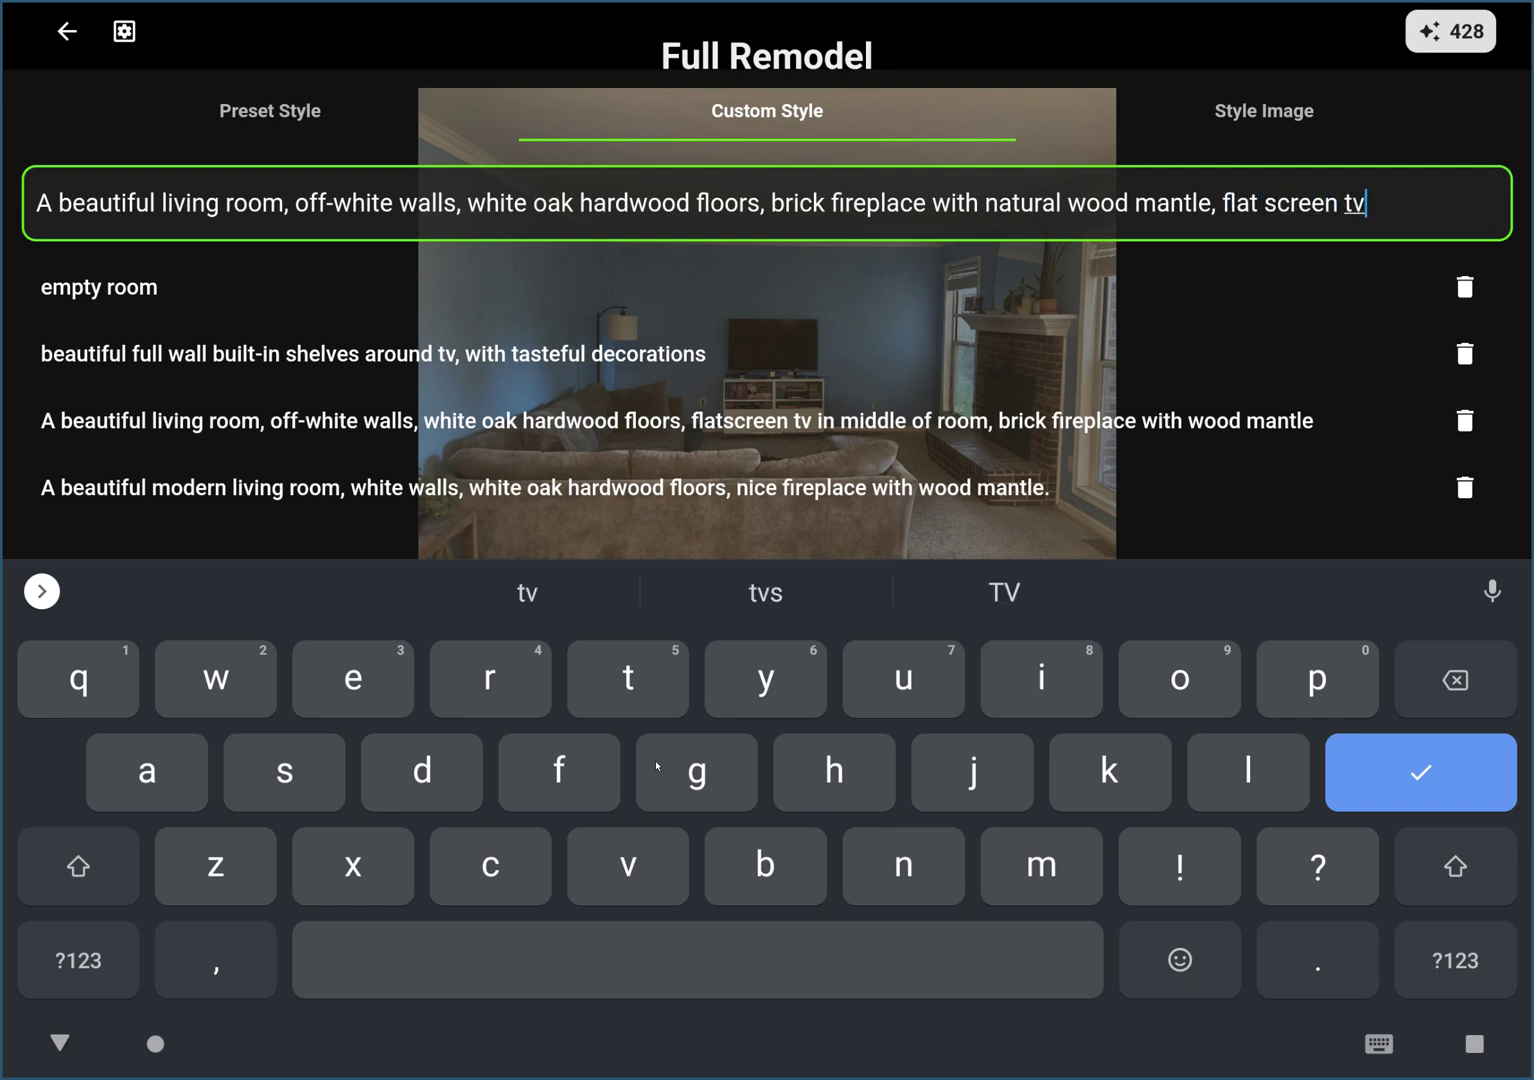
type(" in middle of room")
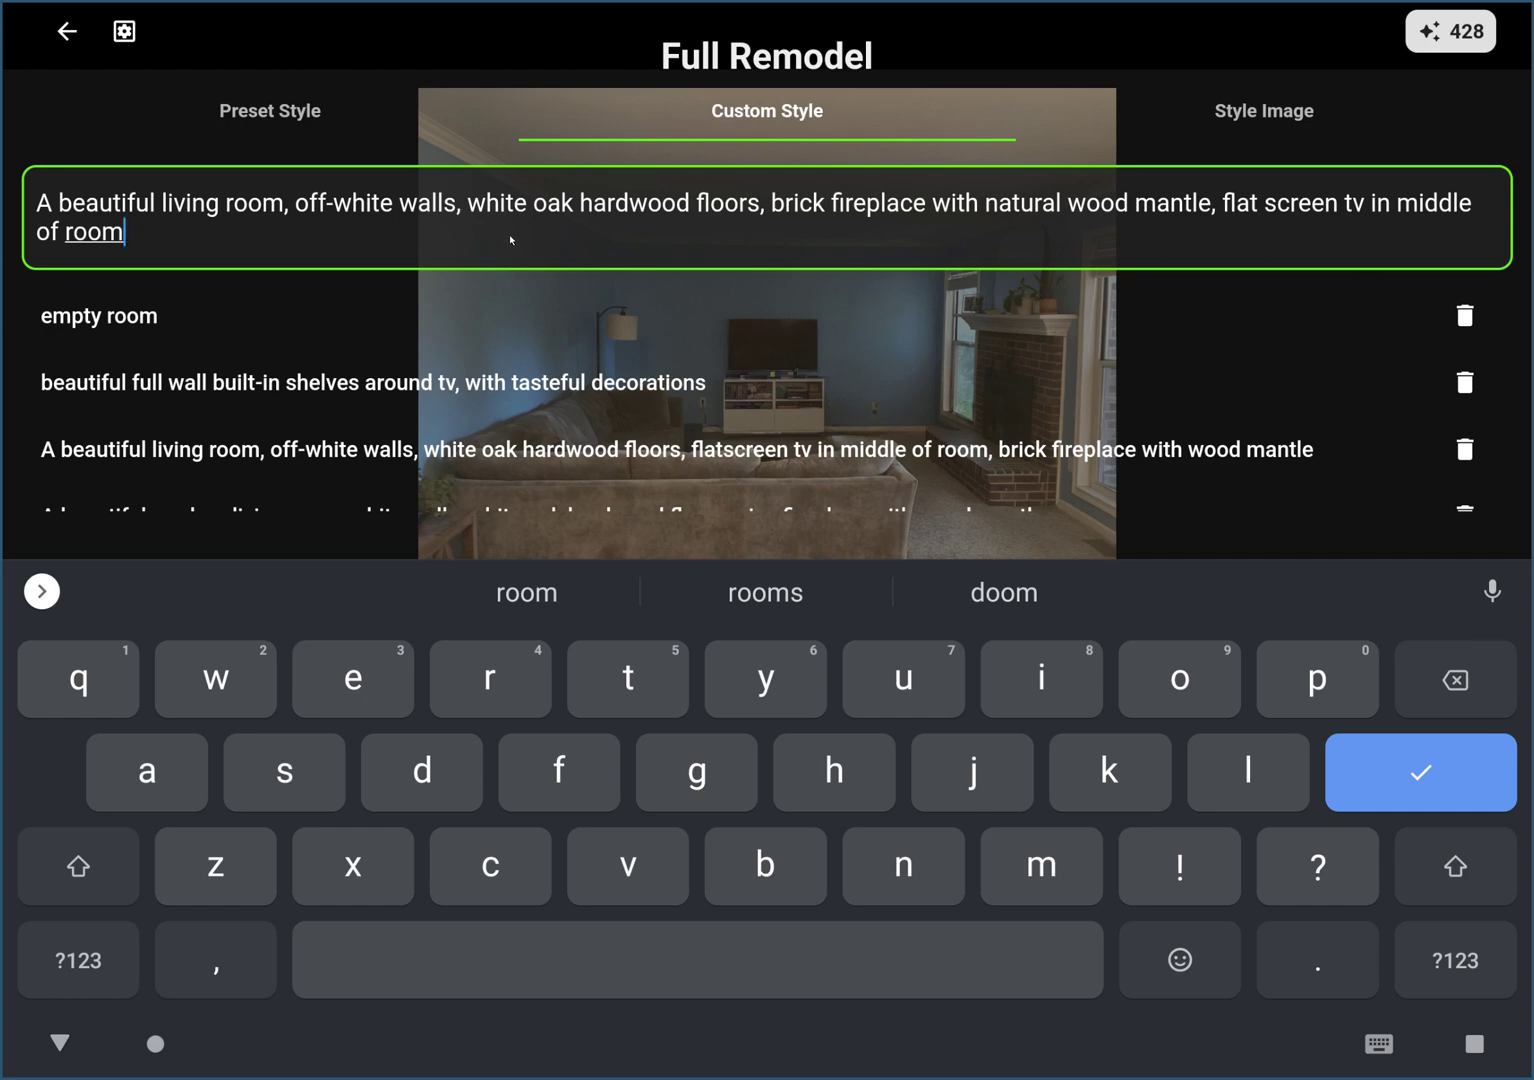
left_click(1465, 760)
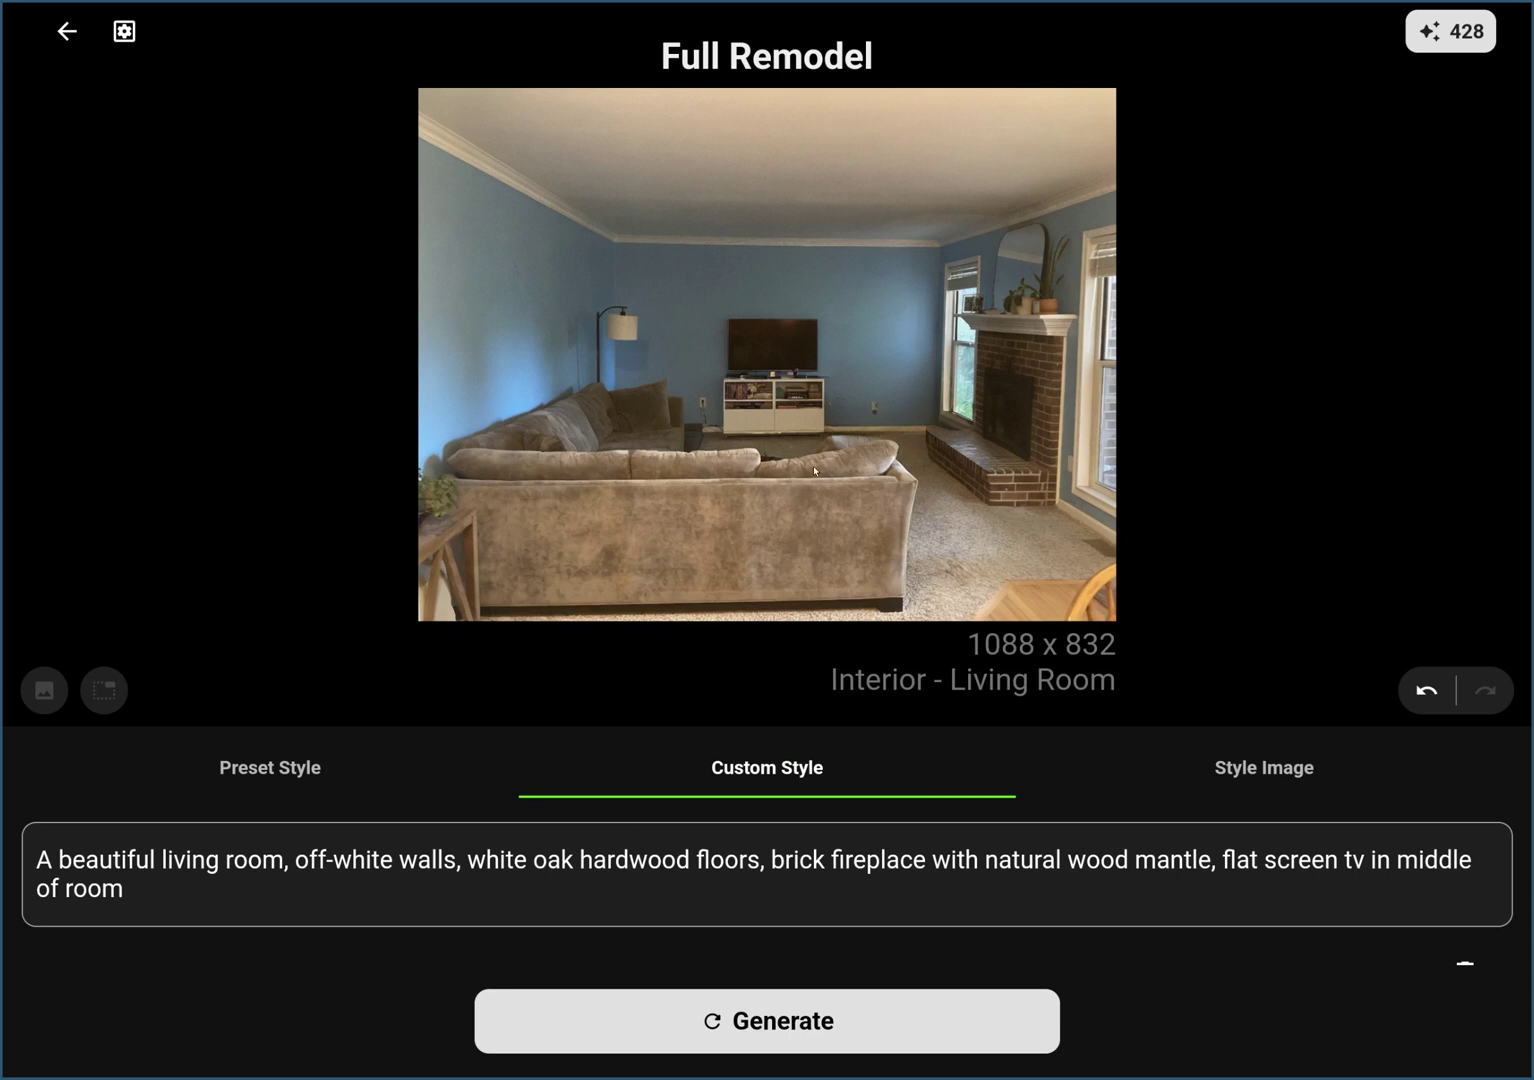
Generate three remodel designs from the prompt and swipe through them, ending on the first
left_click(766, 1022)
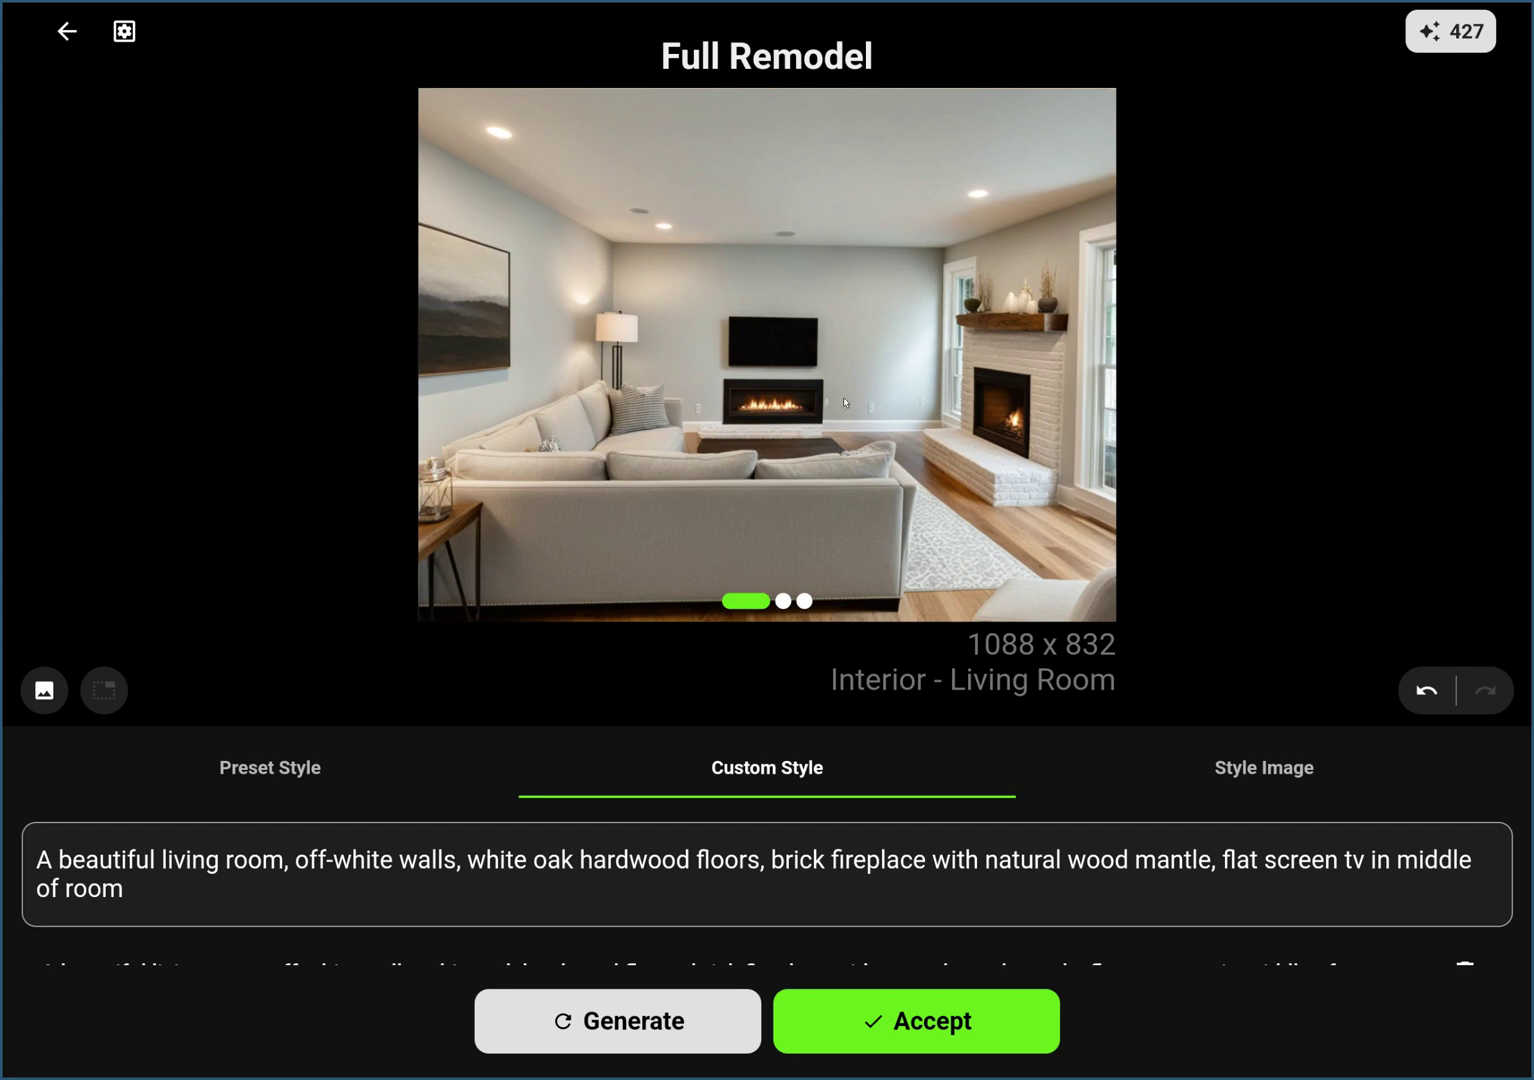
left_click_drag(845, 402, 451, 477)
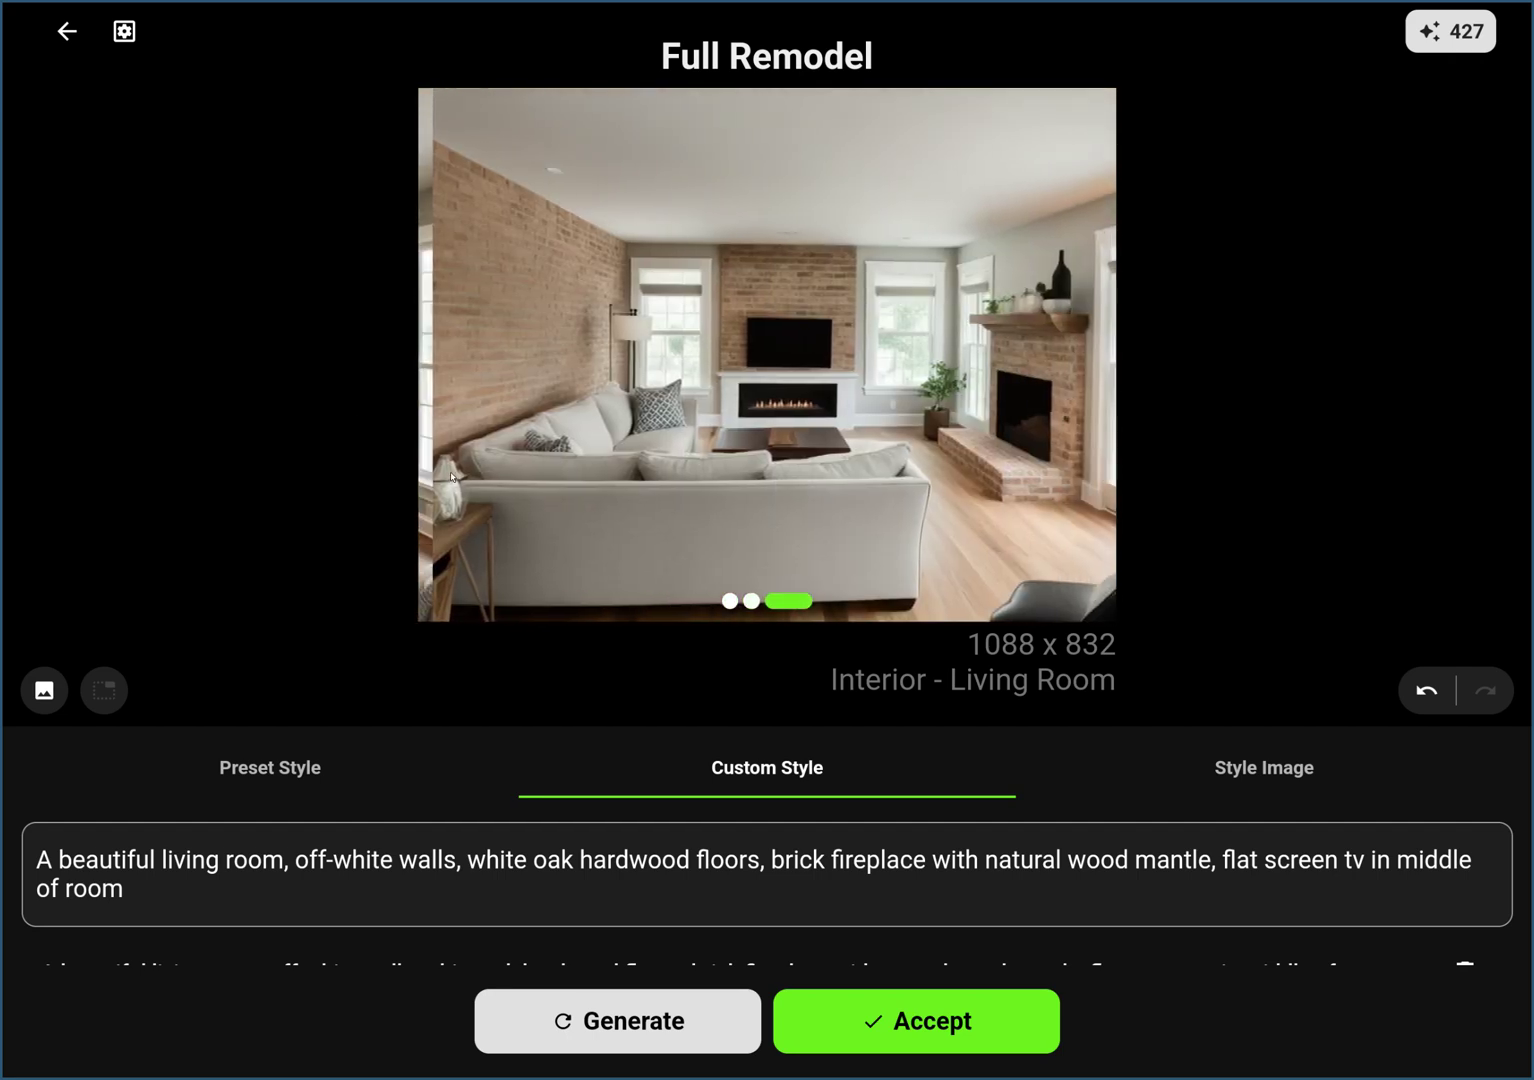
left_click_drag(484, 373, 1165, 387)
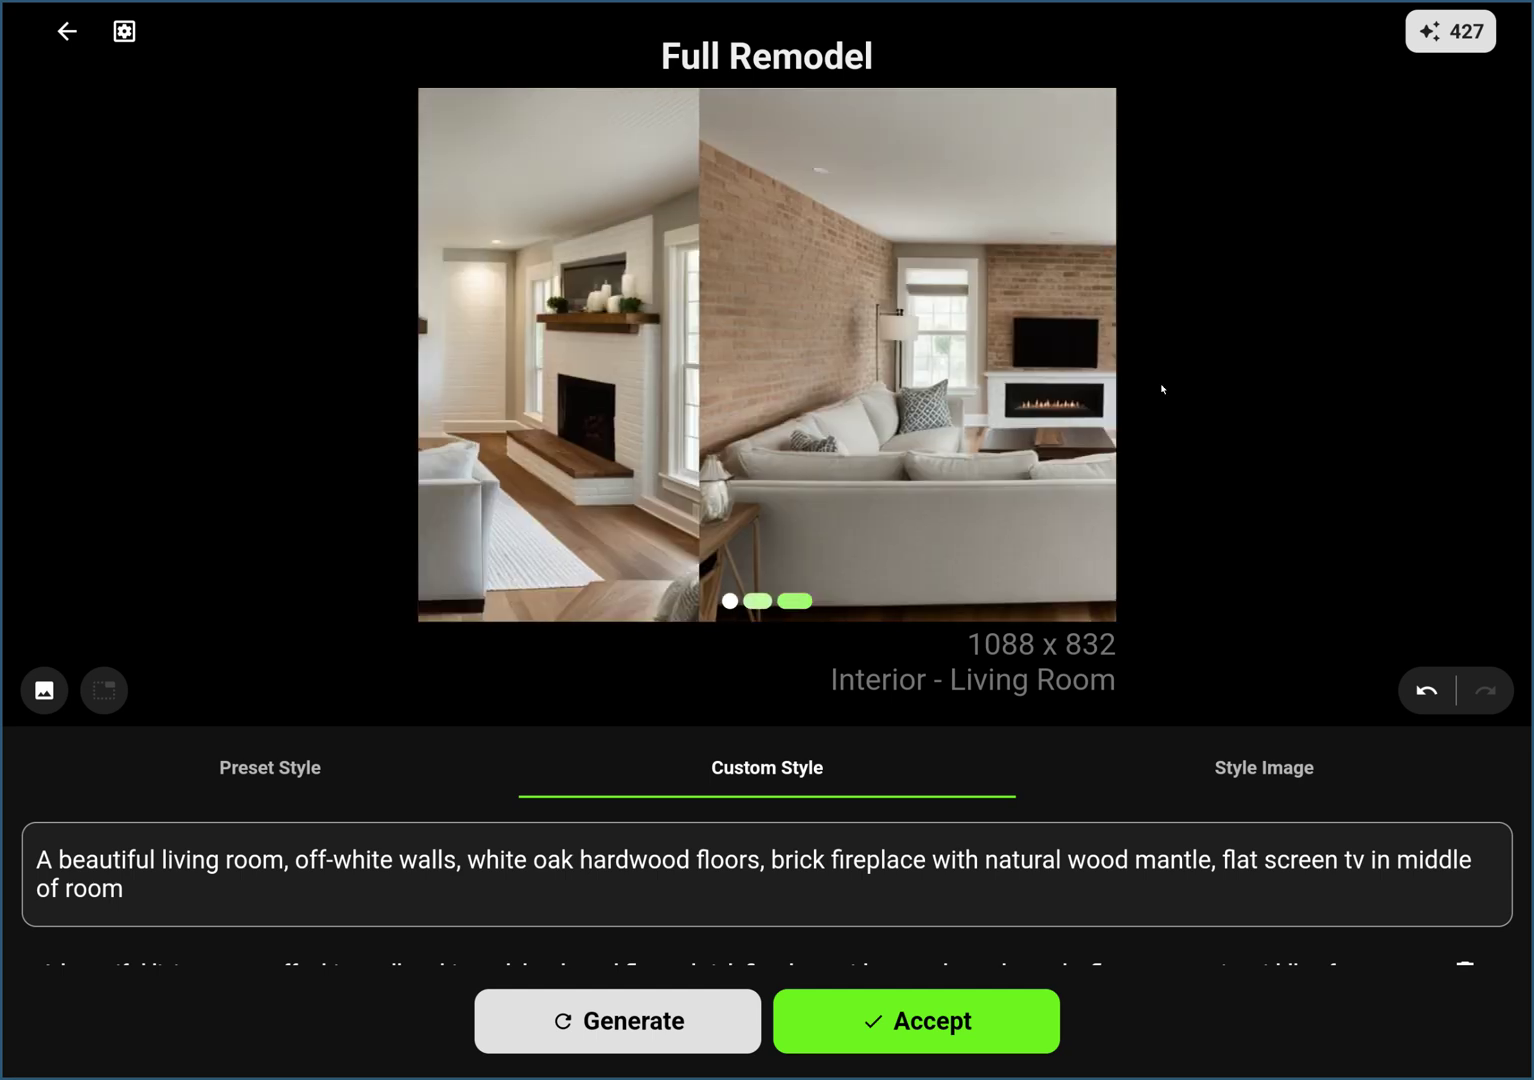
left_click_drag(644, 487, 1070, 470)
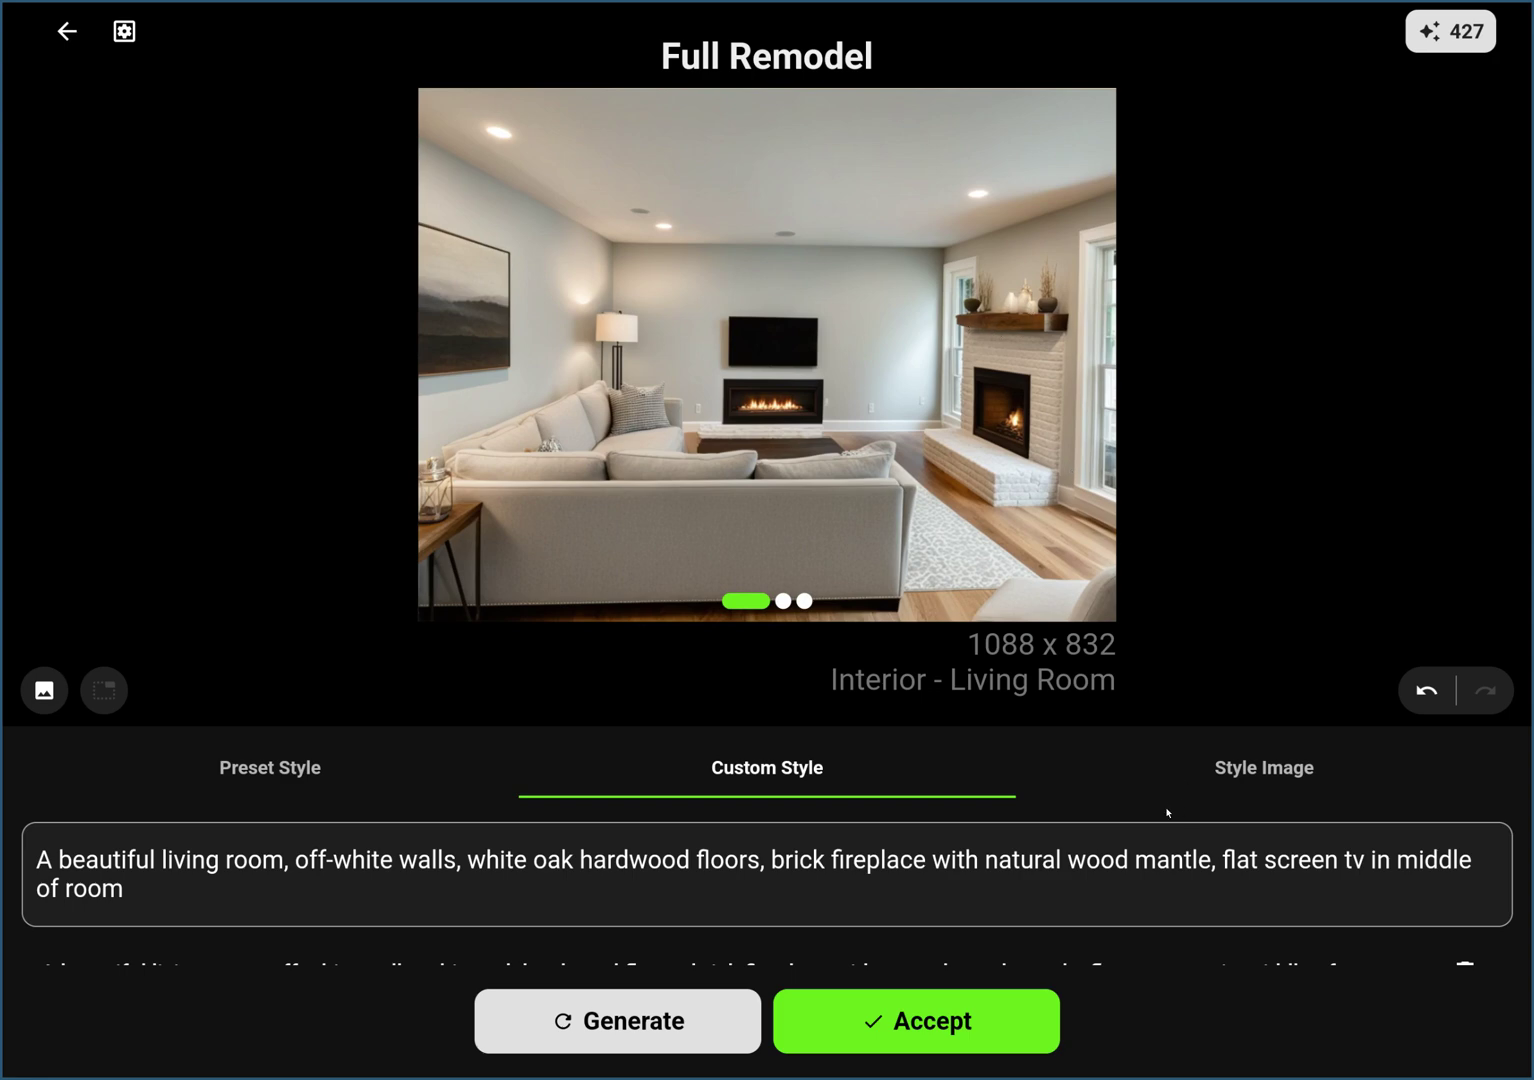
Insert 'red' before 'brick' in the prompt so the fireplace reads red brick
left_click(826, 868)
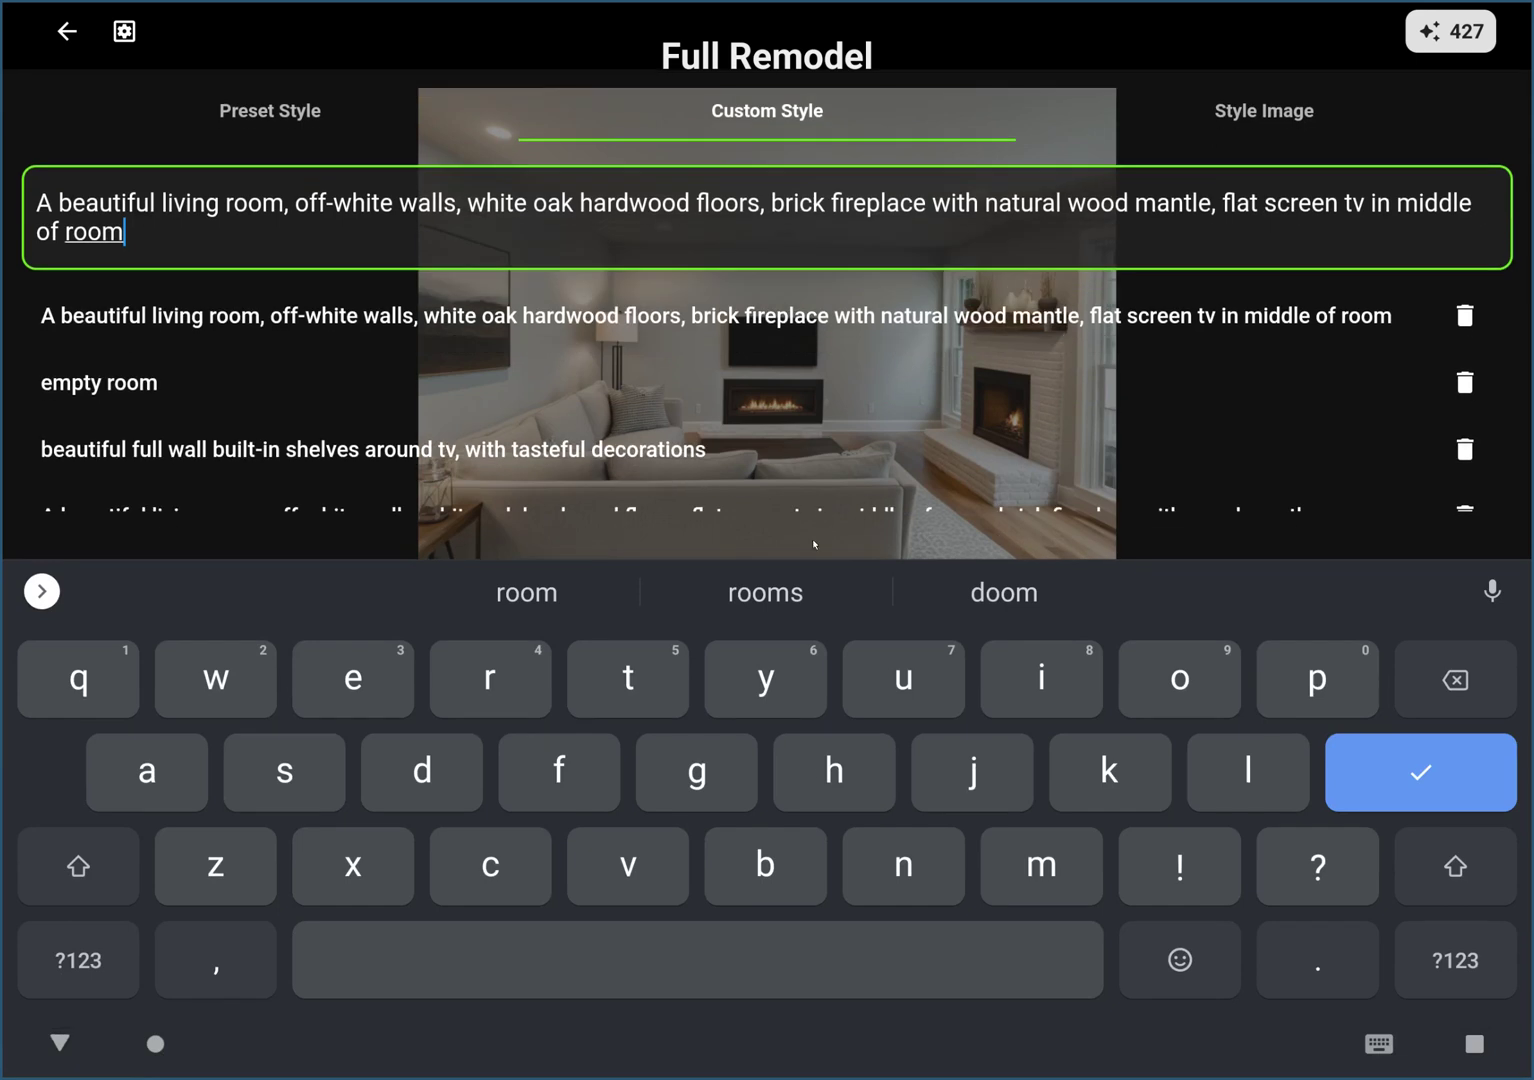
left_click(778, 204)
type("unpointe")
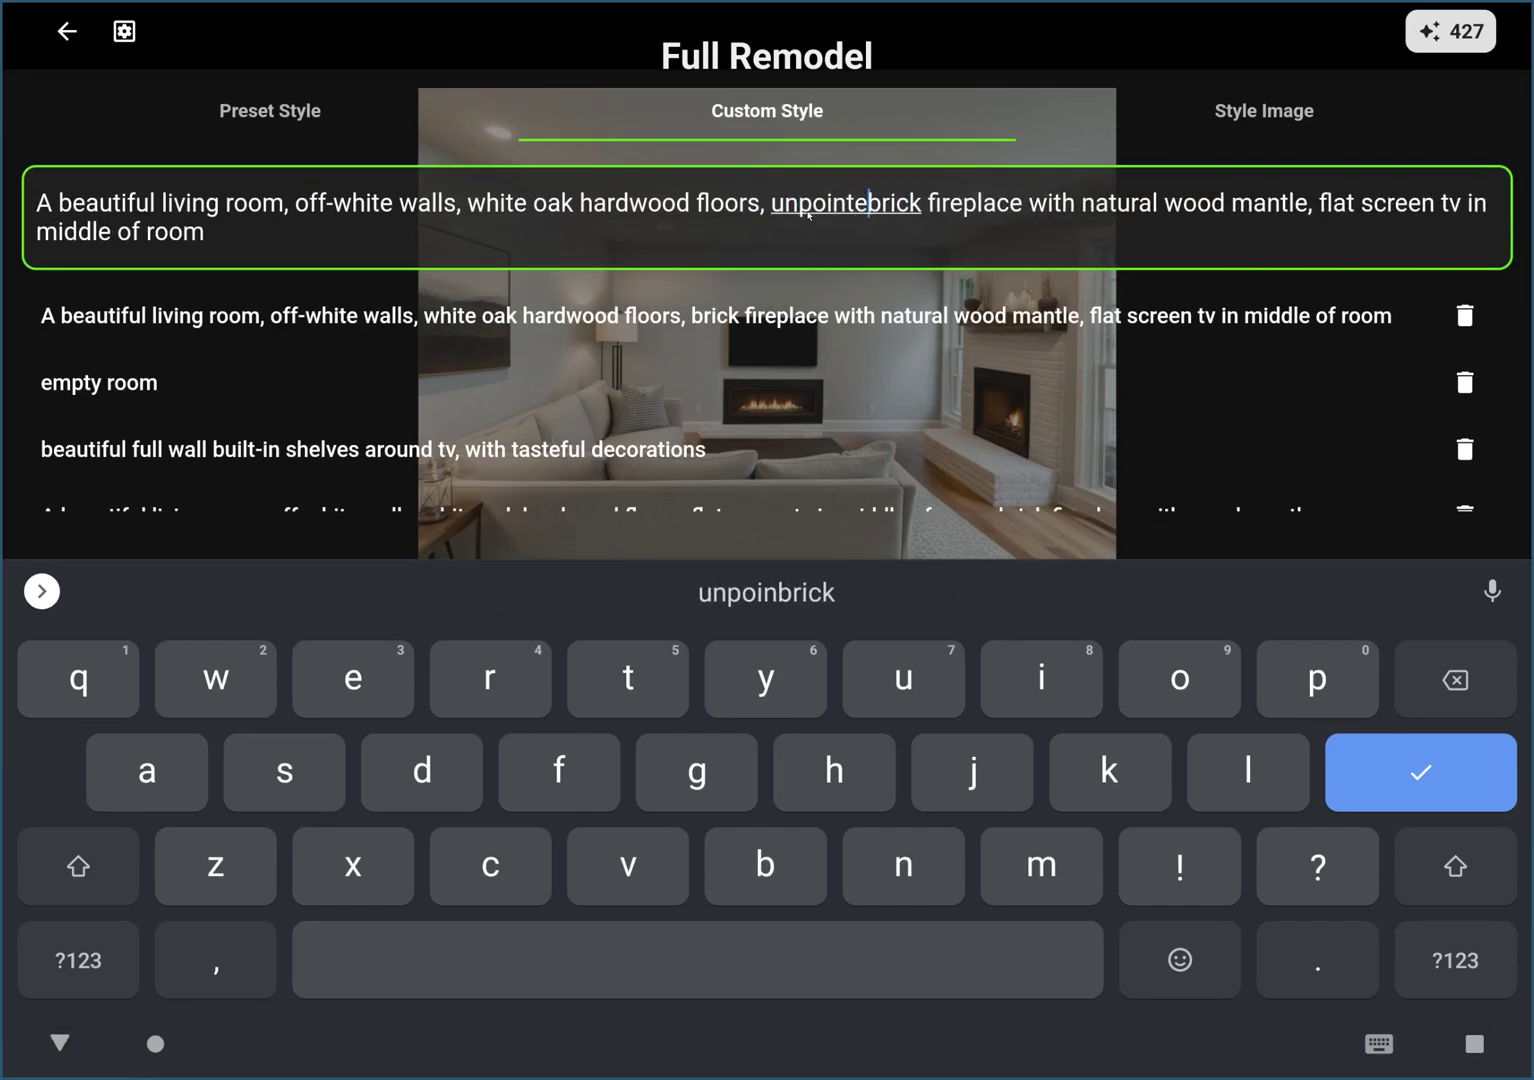
key("BackSpace")
key("BackSpace")
key("BackSpace")
key("BackSpace")
key("BackSpace")
key("BackSpace")
key("BackSpace")
key("BackSpace")
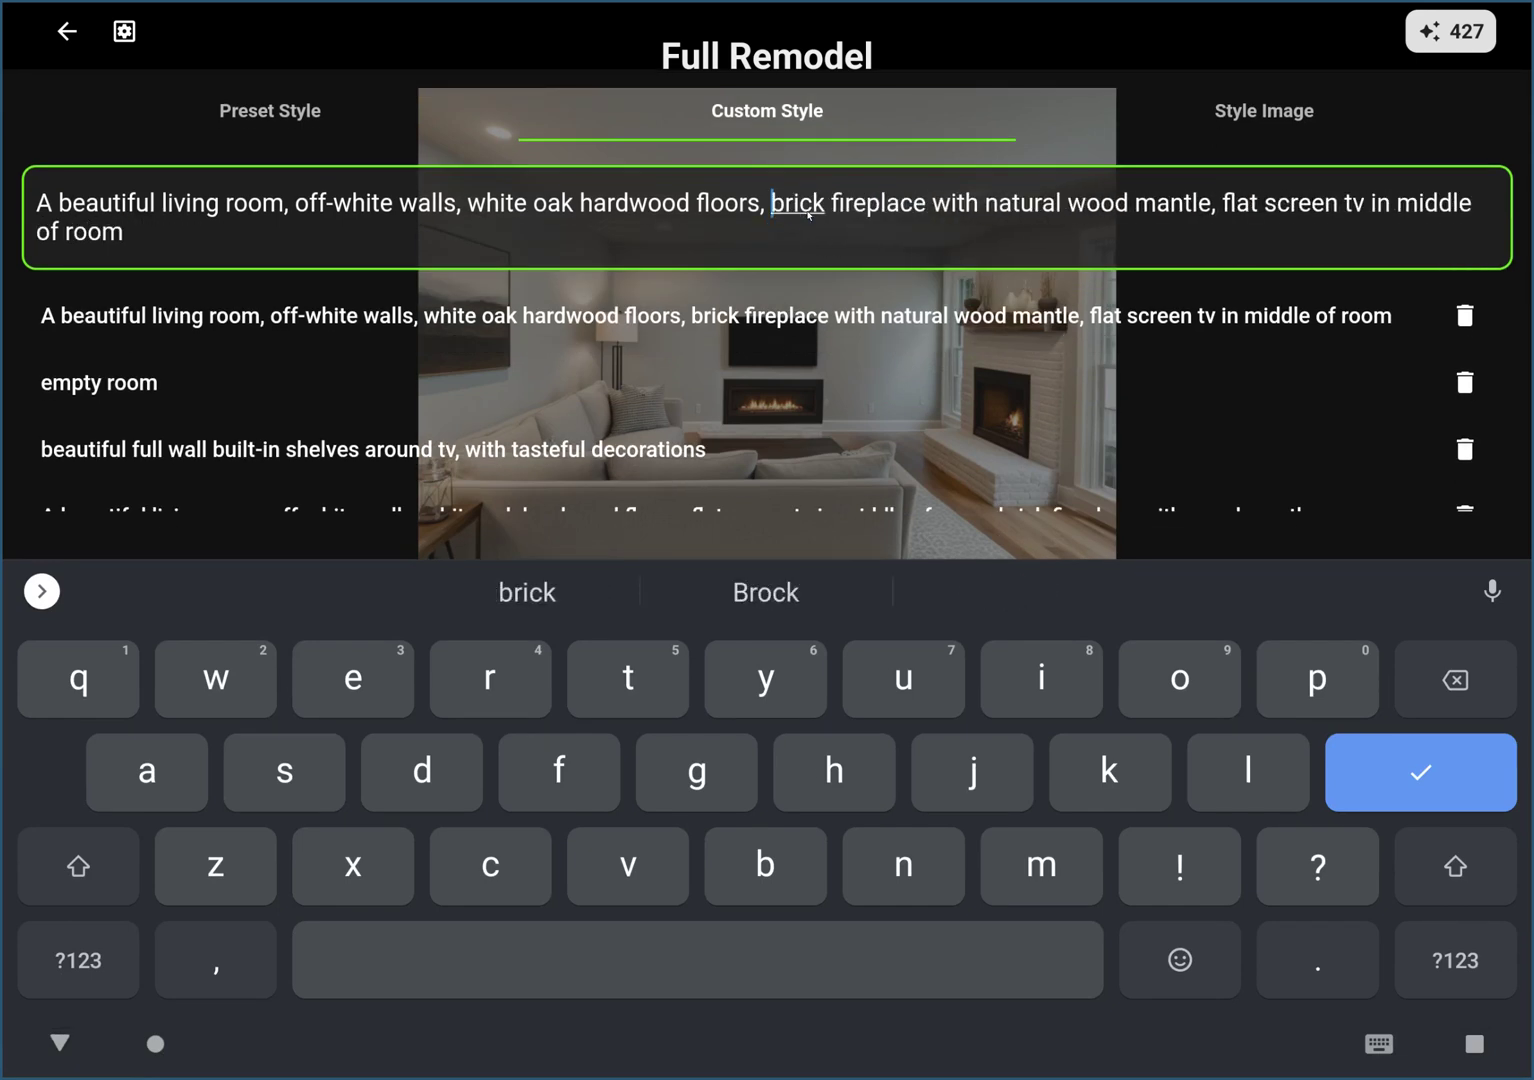
type("red")
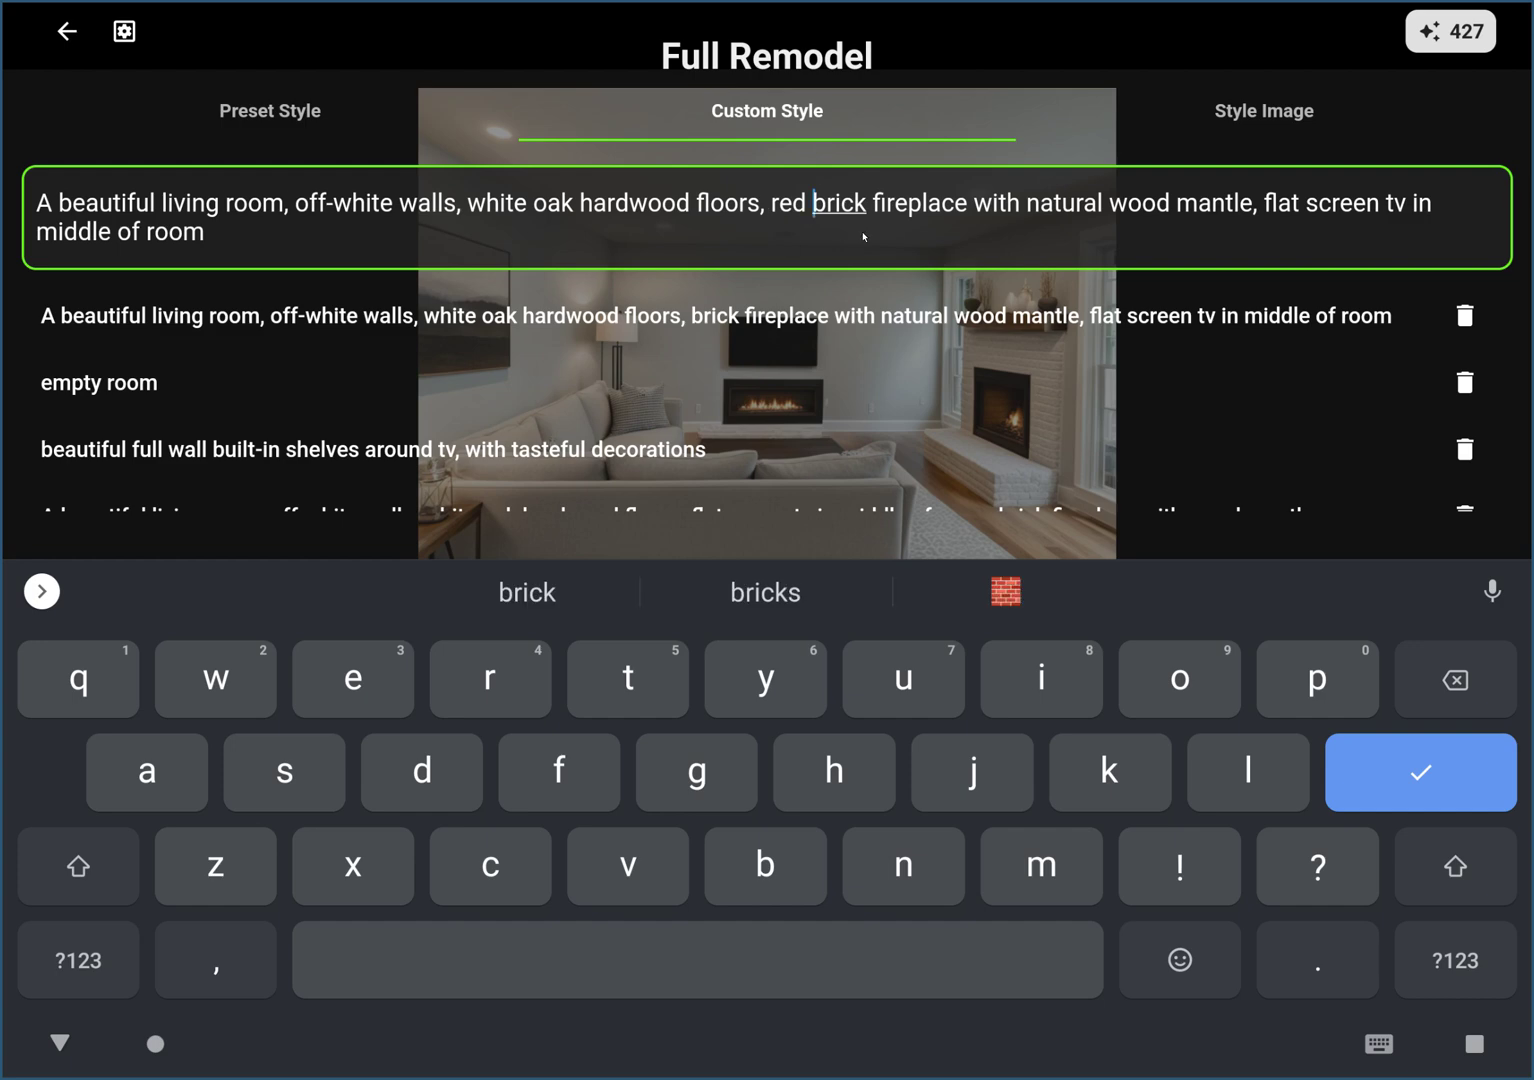
left_click(1409, 757)
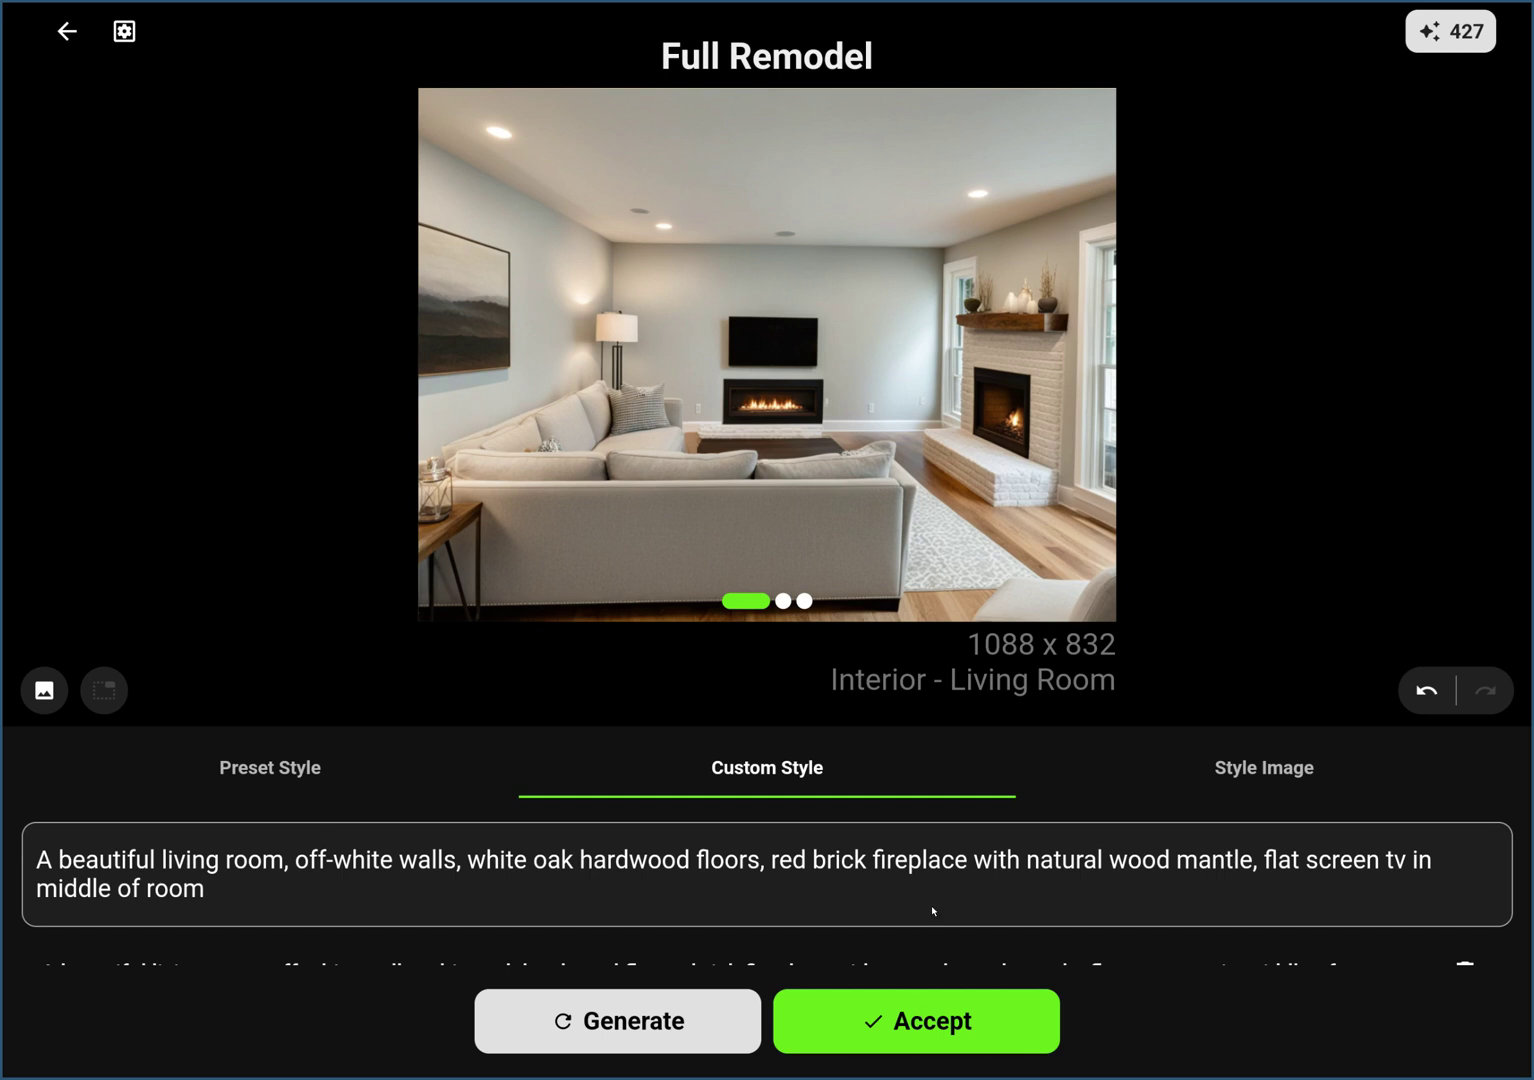
Regenerate designs with the red brick prompt and view the second and third results
left_click(663, 1031)
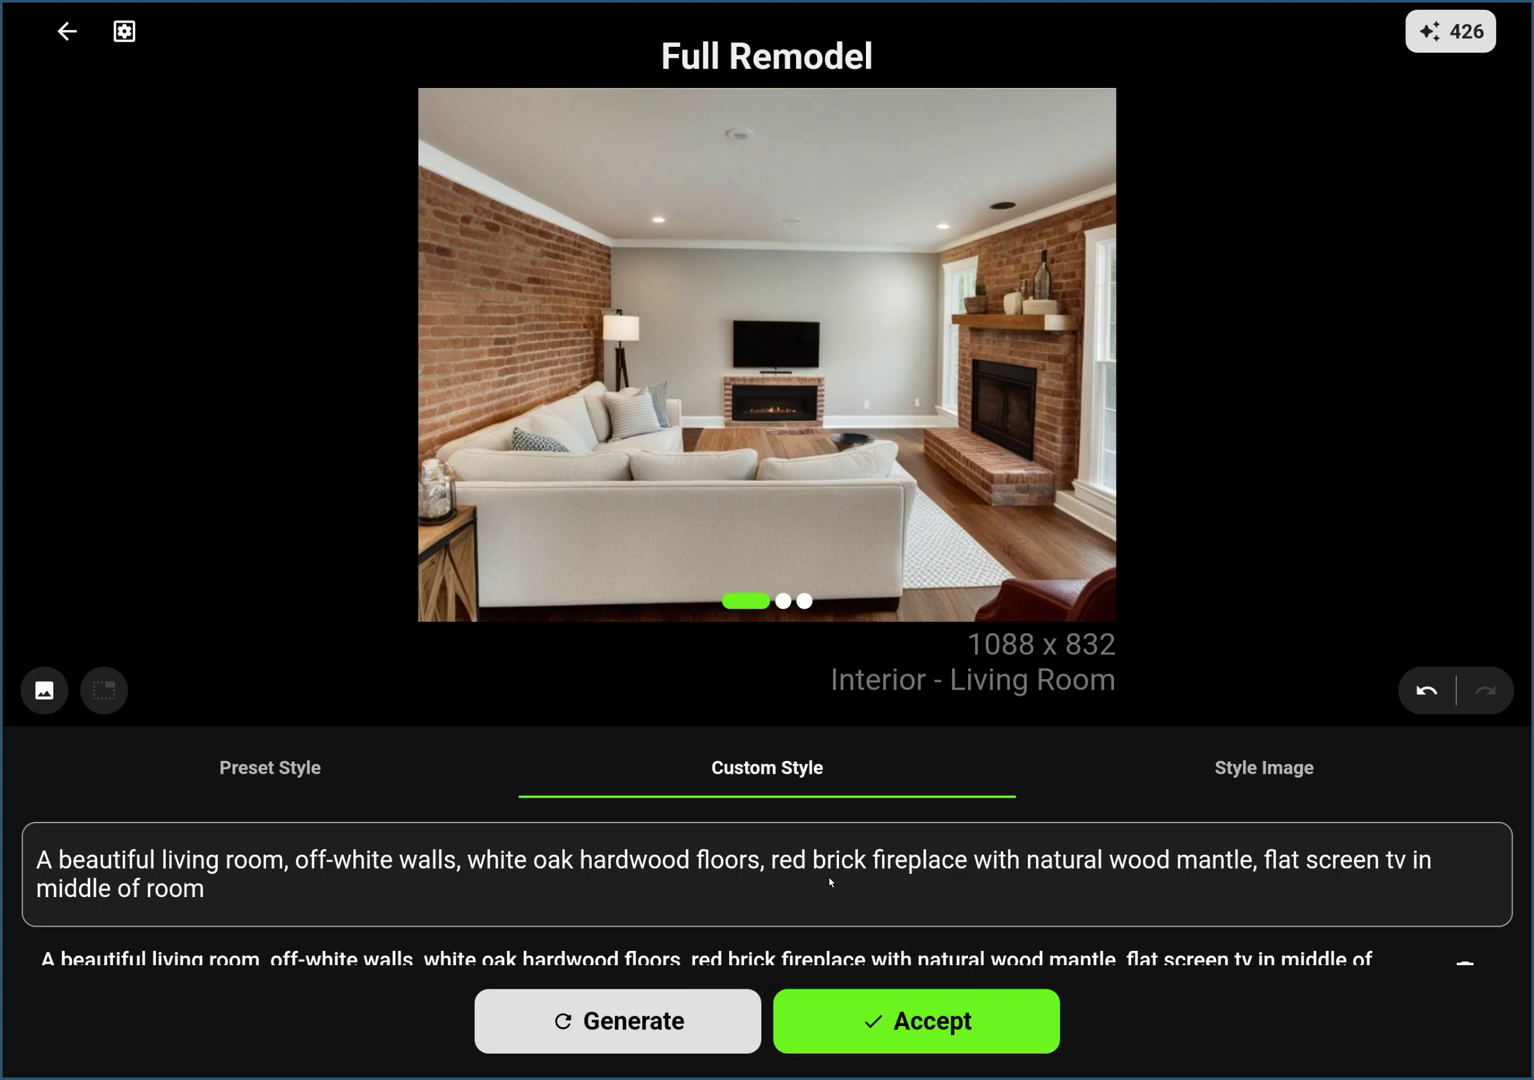
left_click_drag(960, 612, 820, 433)
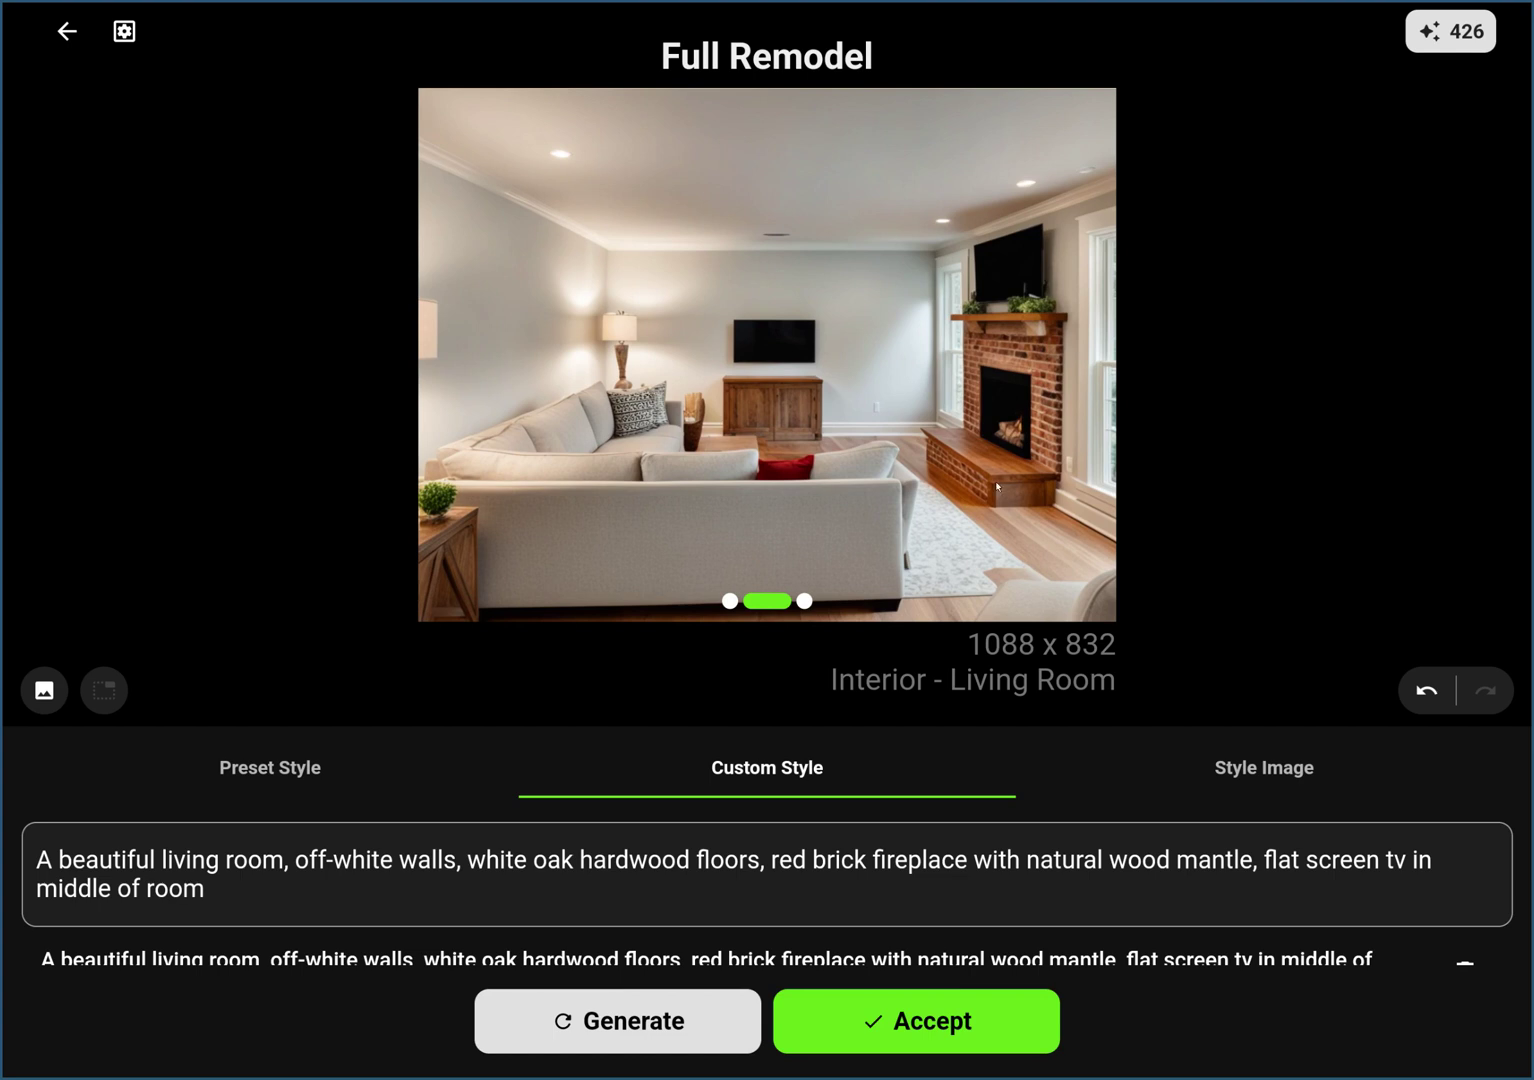
left_click_drag(990, 456, 950, 530)
Remove 'red' from the fireplace description in the prompt
left_click(813, 862)
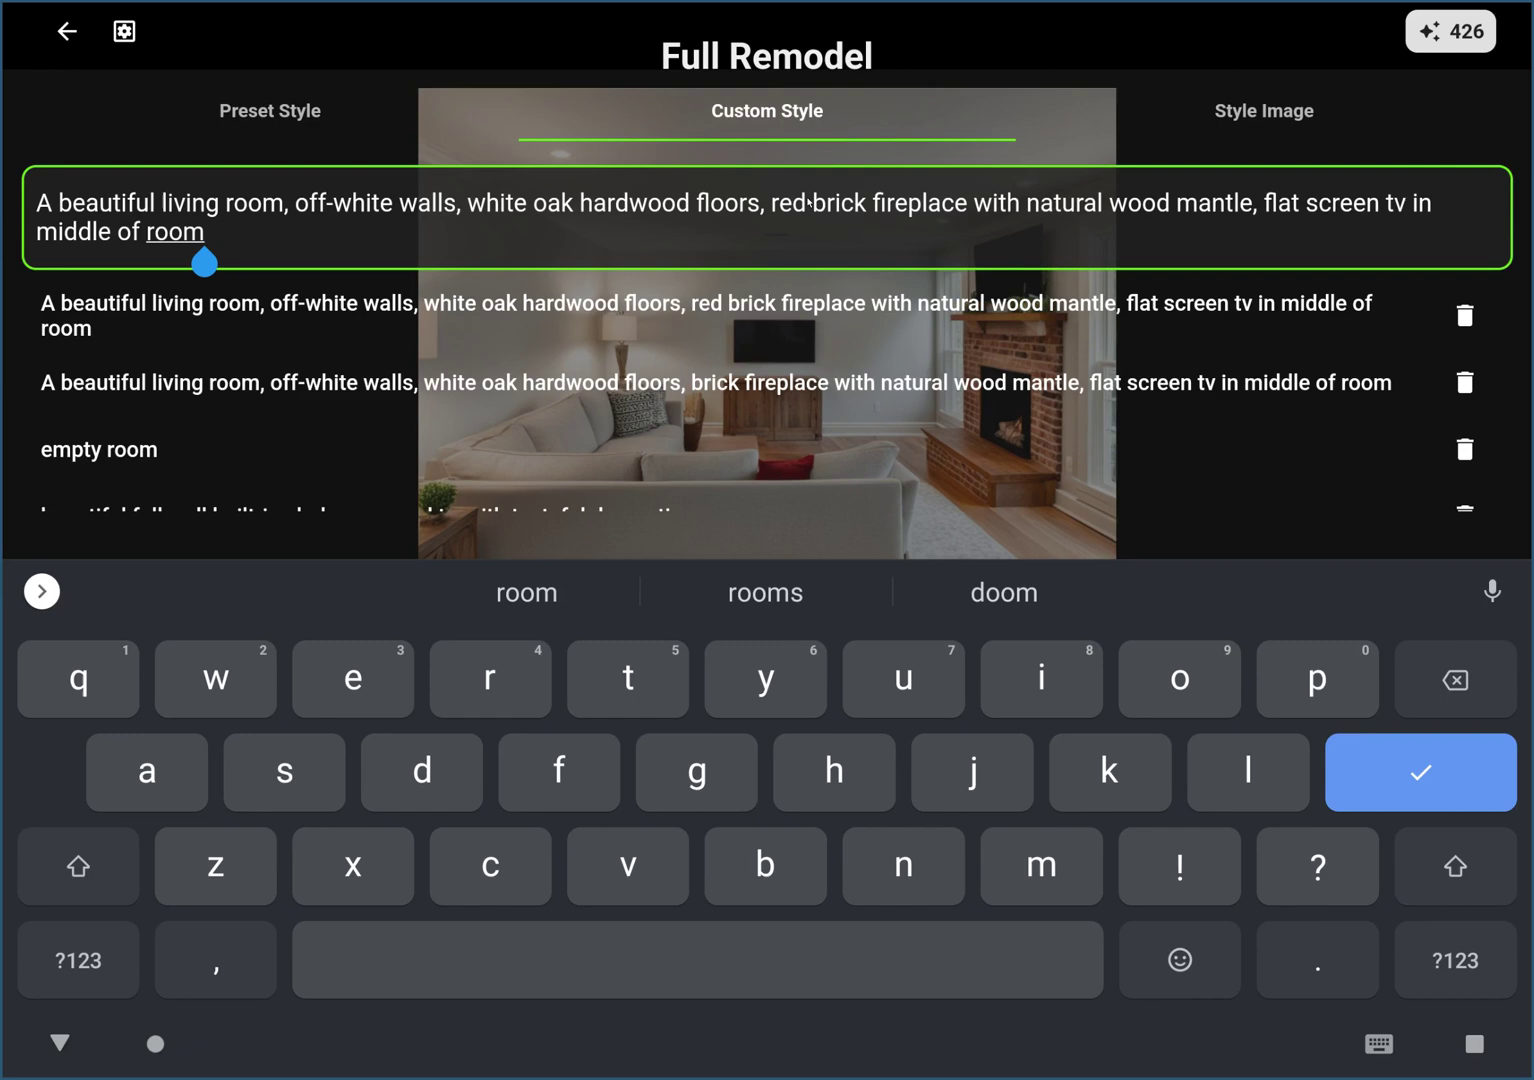
left_click(806, 203)
key("BackSpace")
key("BackSpace")
key("BackSpace")
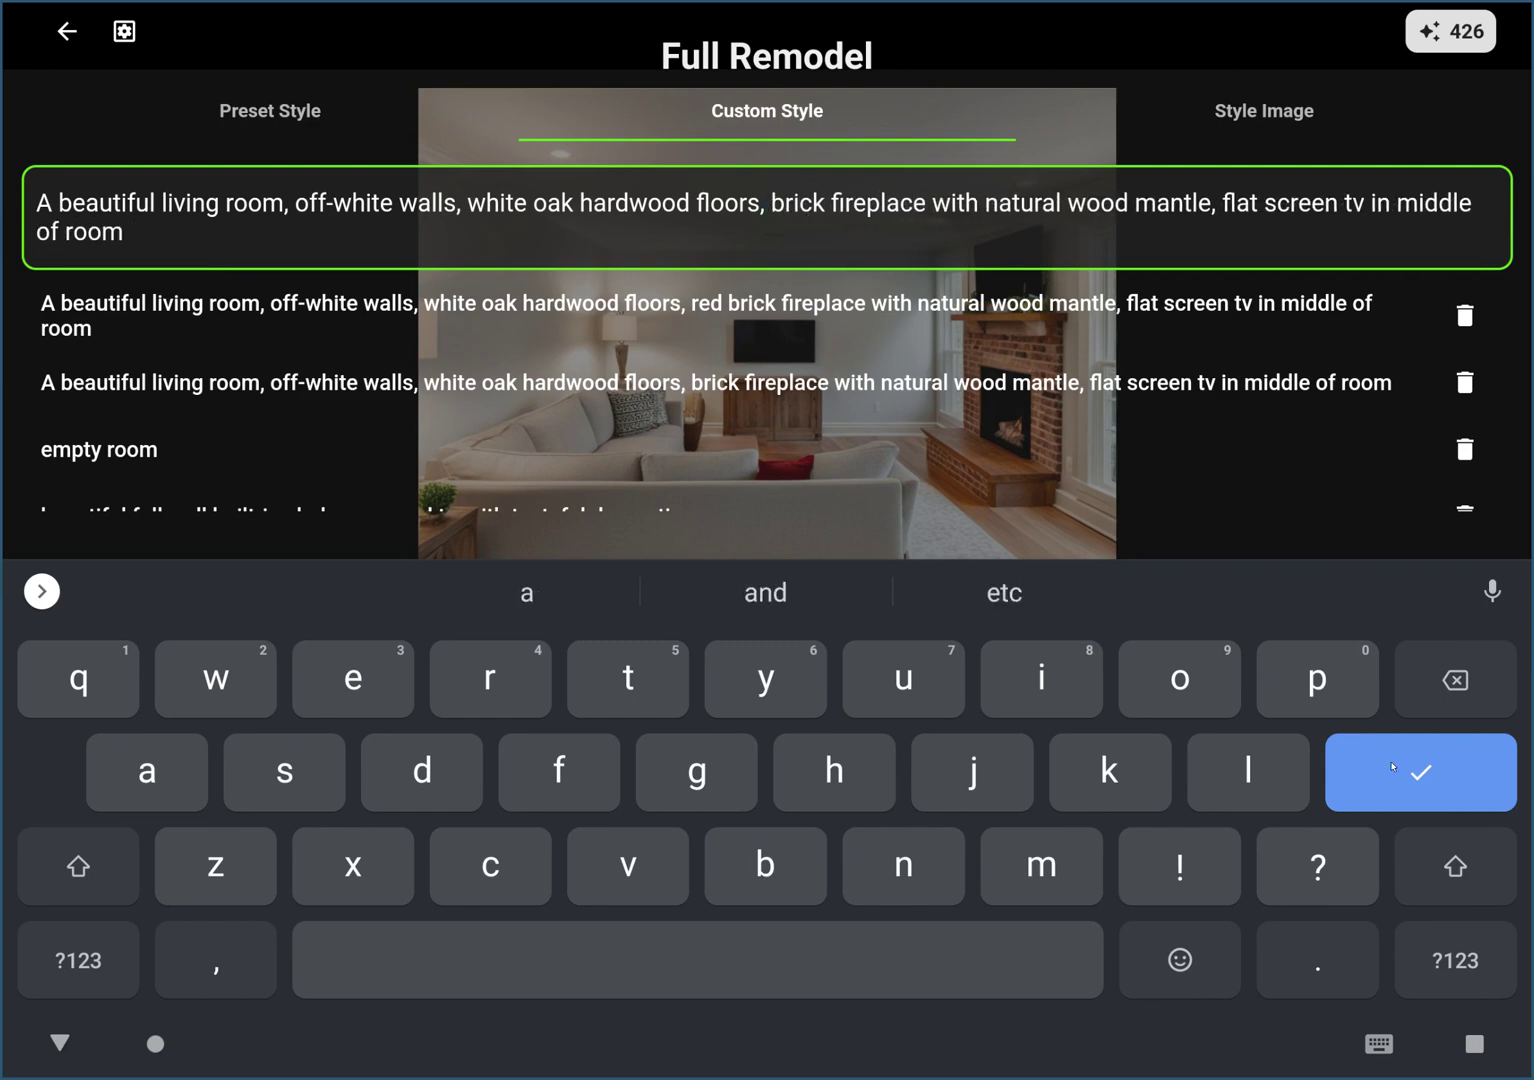
left_click(1392, 766)
Generate from the revised prompt, then undo back to the red brick results and view the second
left_click(650, 1028)
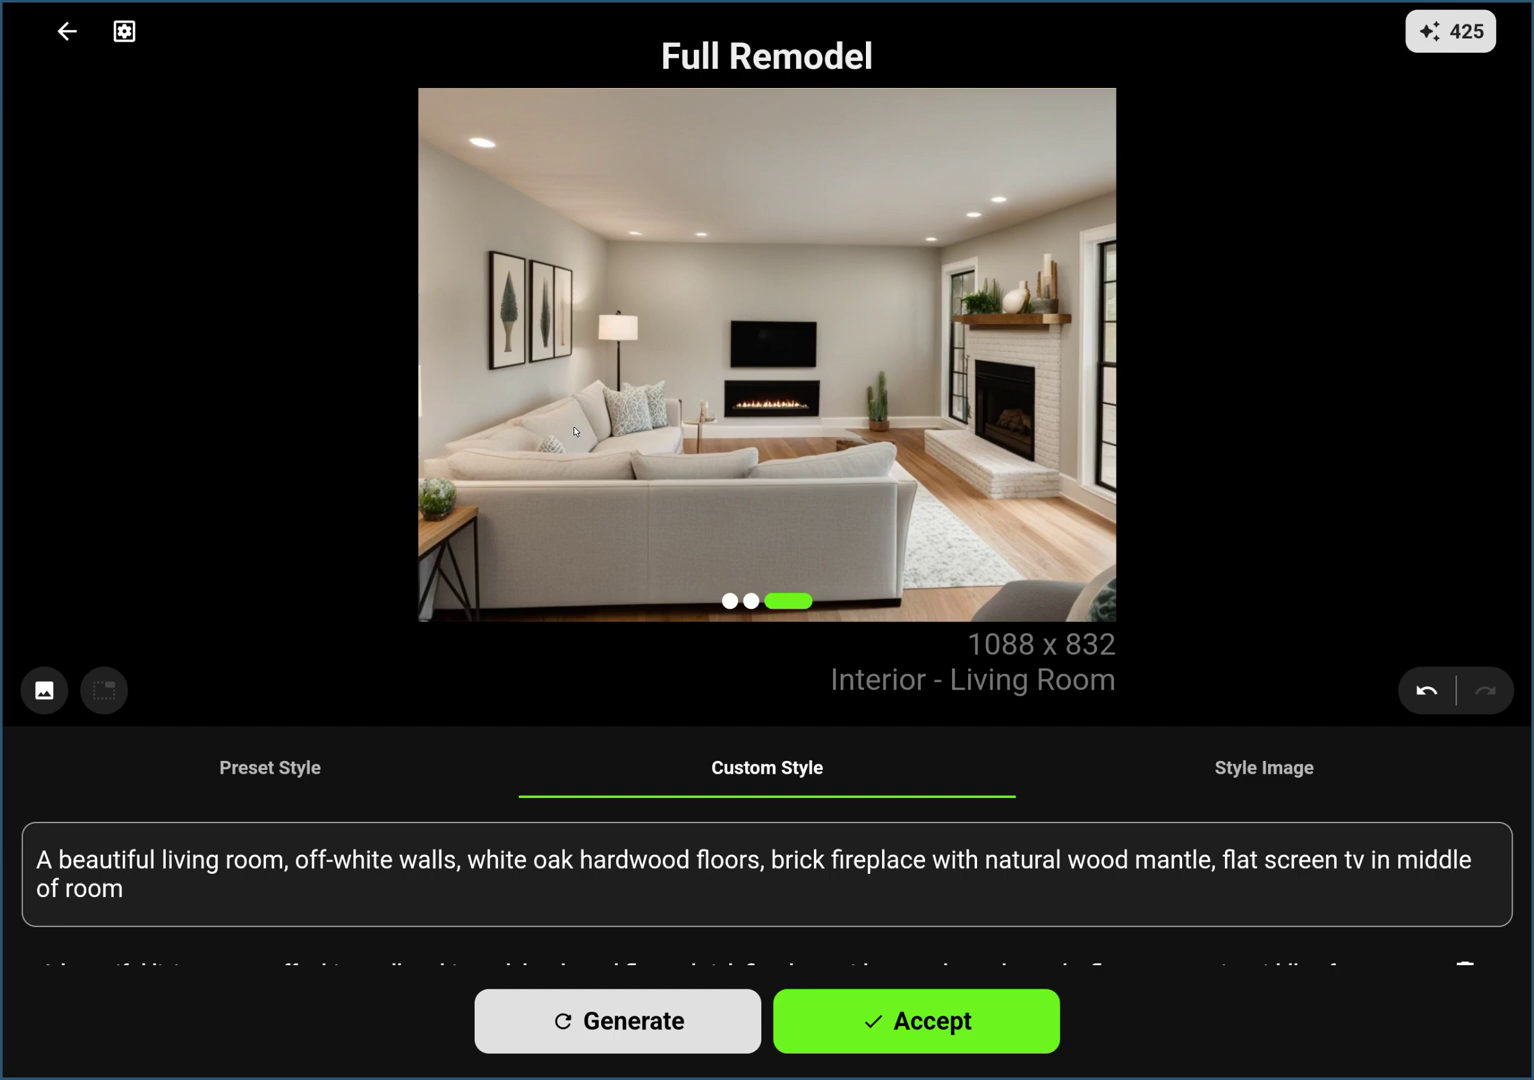
left_click(1432, 691)
left_click_drag(766, 446, 1003, 466)
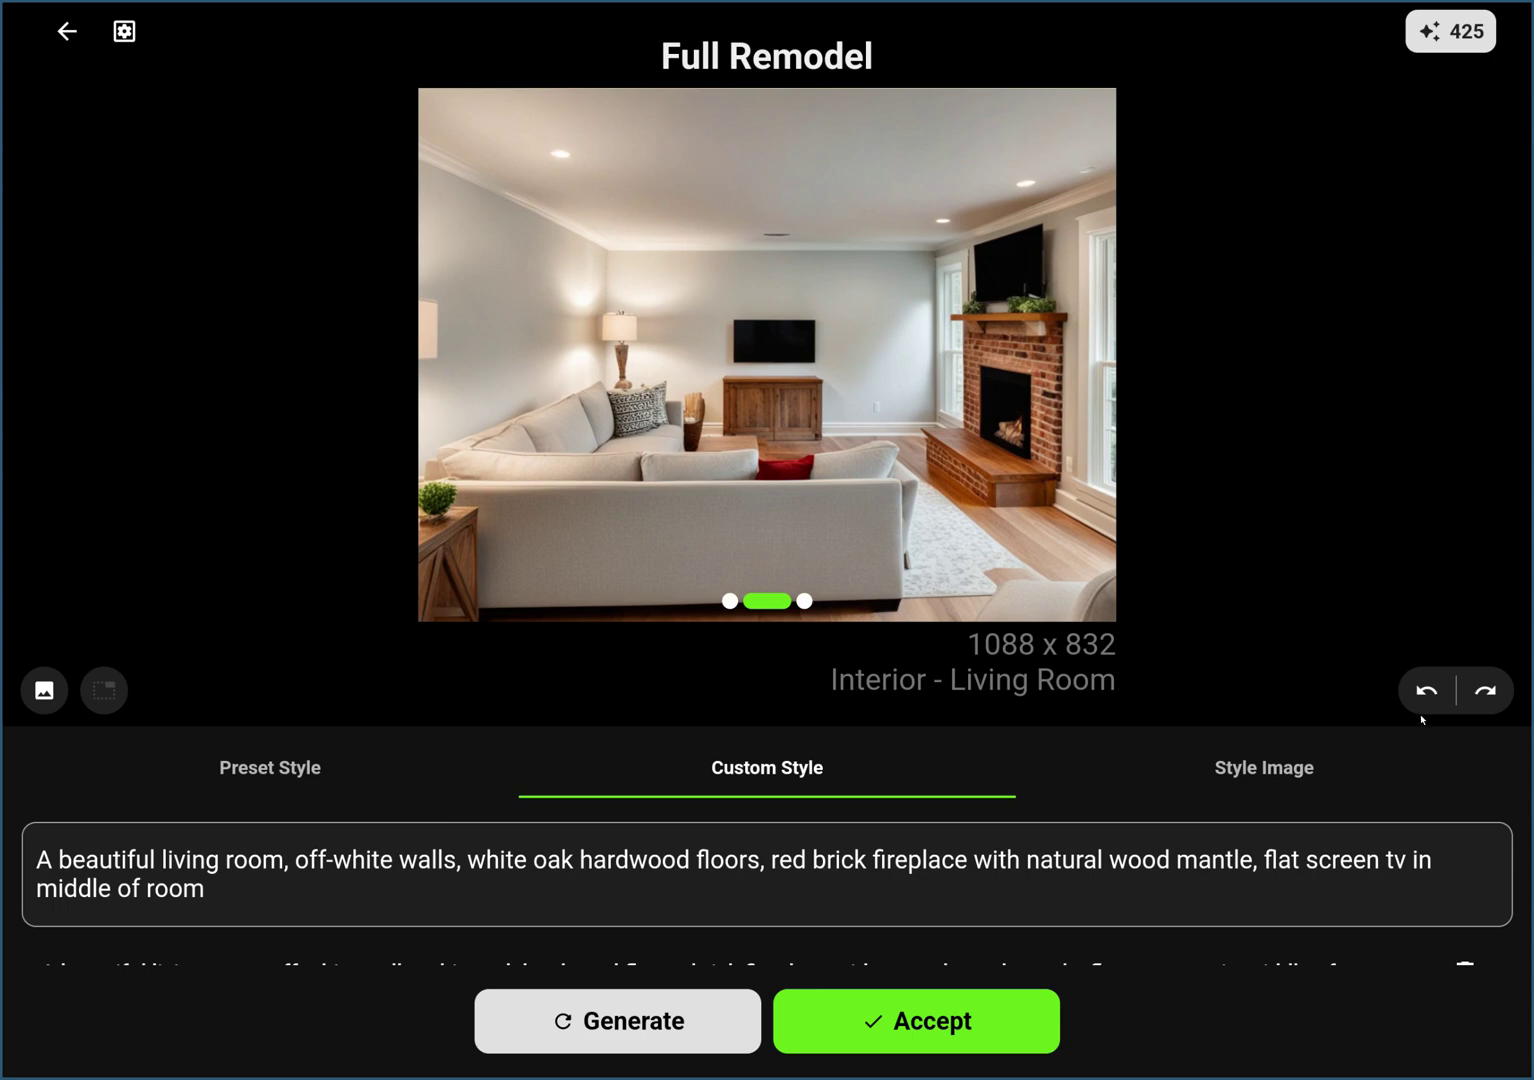
Redo to the newer generation without red brick and swipe through the second and third renders
left_click(1486, 697)
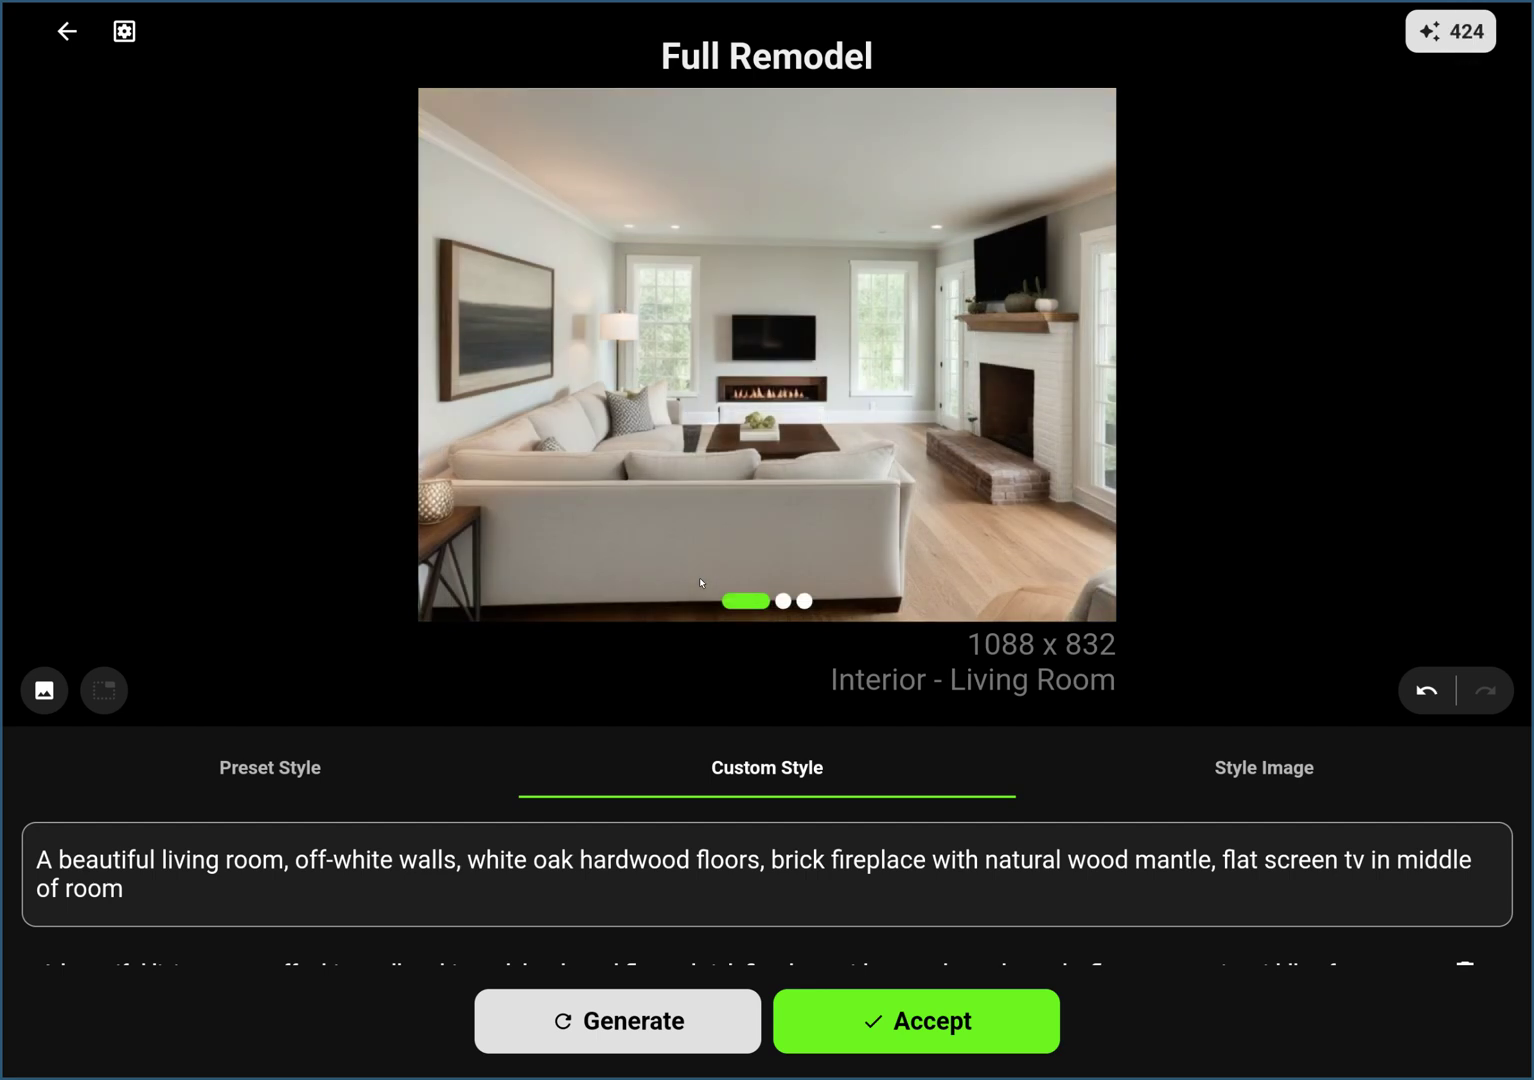
left_click_drag(1008, 352, 414, 342)
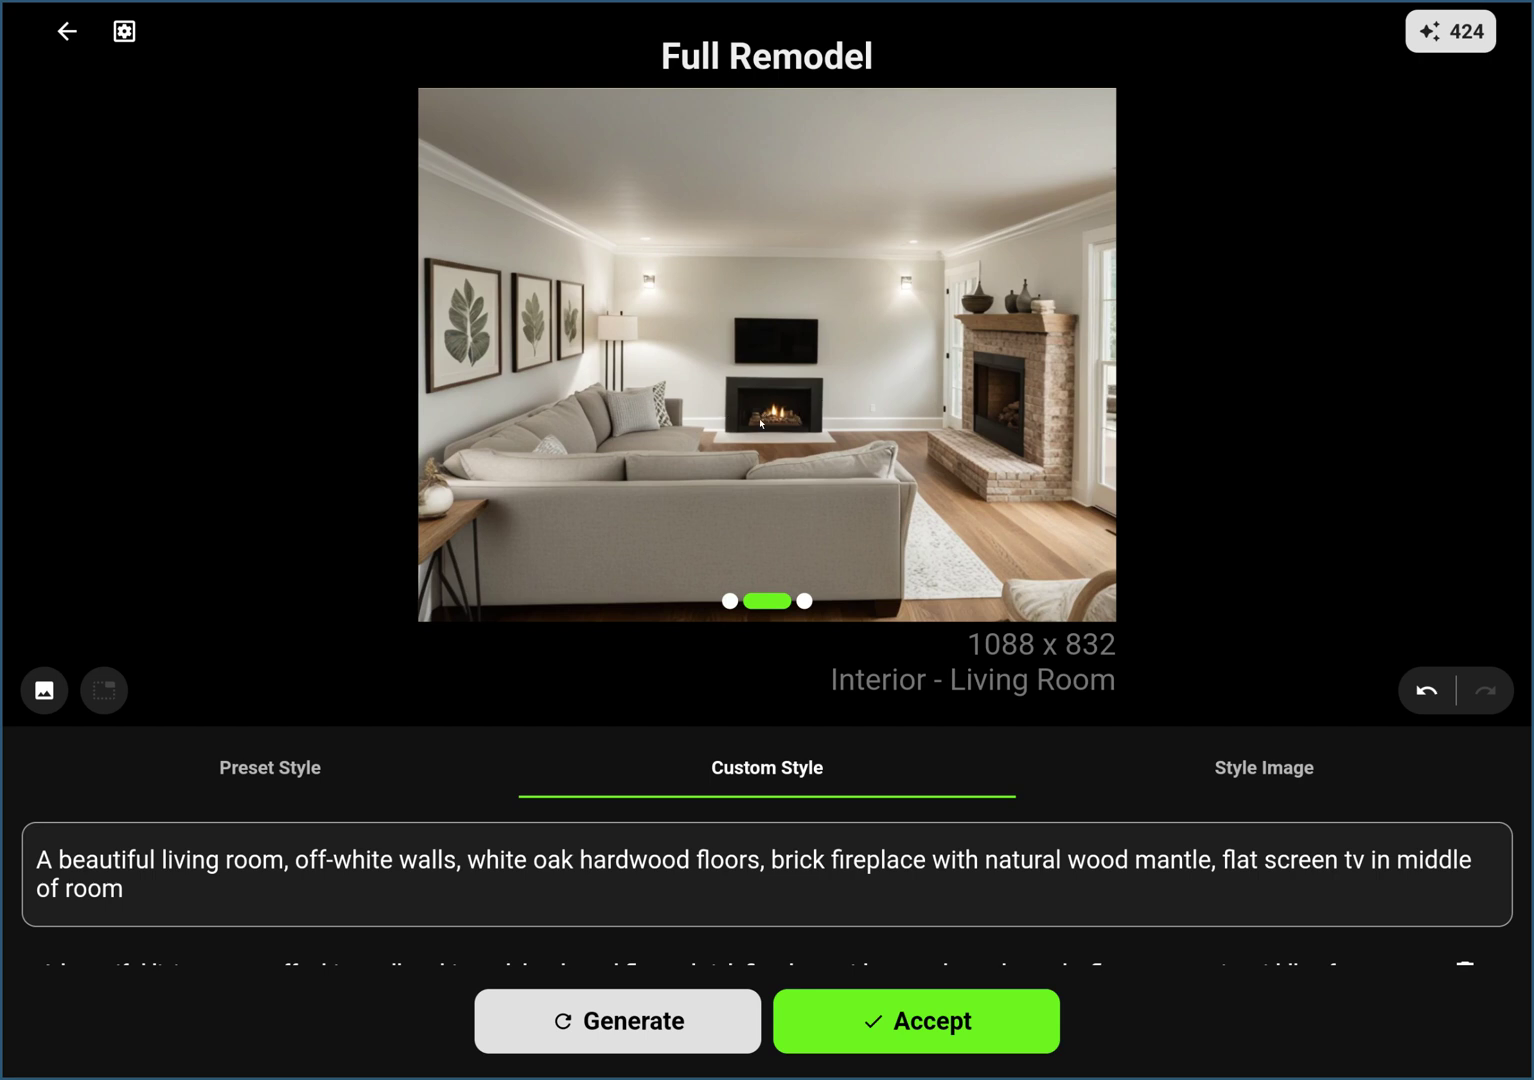
left_click_drag(870, 426, 751, 464)
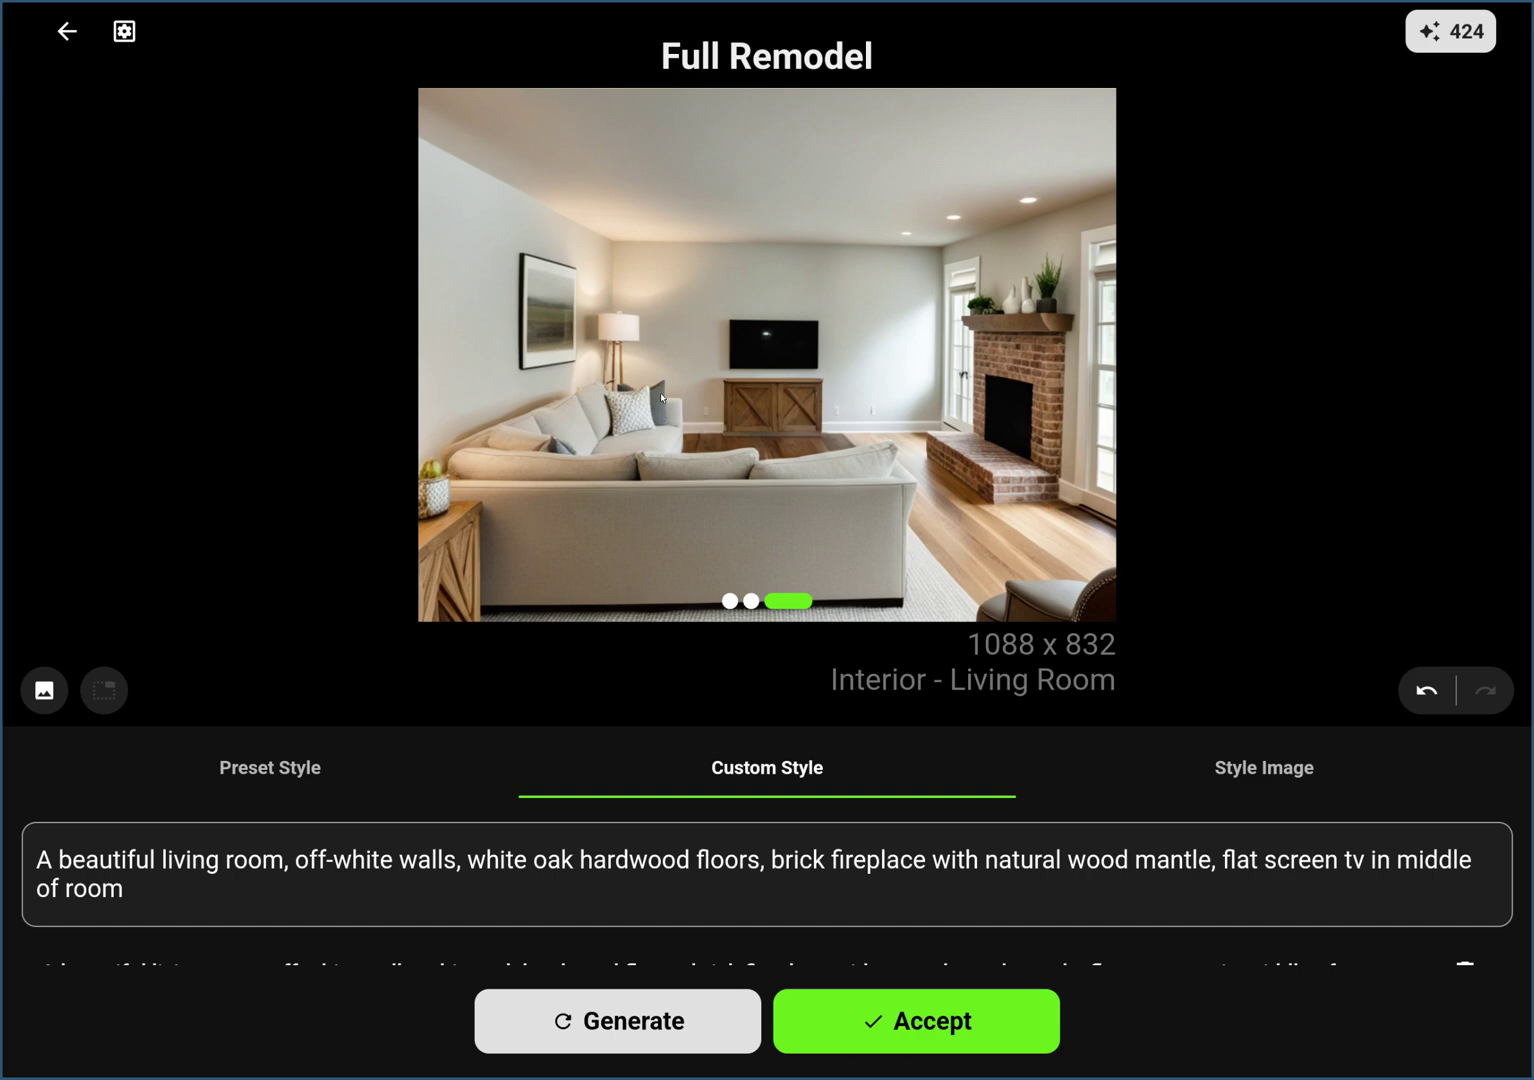
Return to the custom-style results and accept the third render with the red brick fireplace
left_click(1427, 700)
left_click(1427, 695)
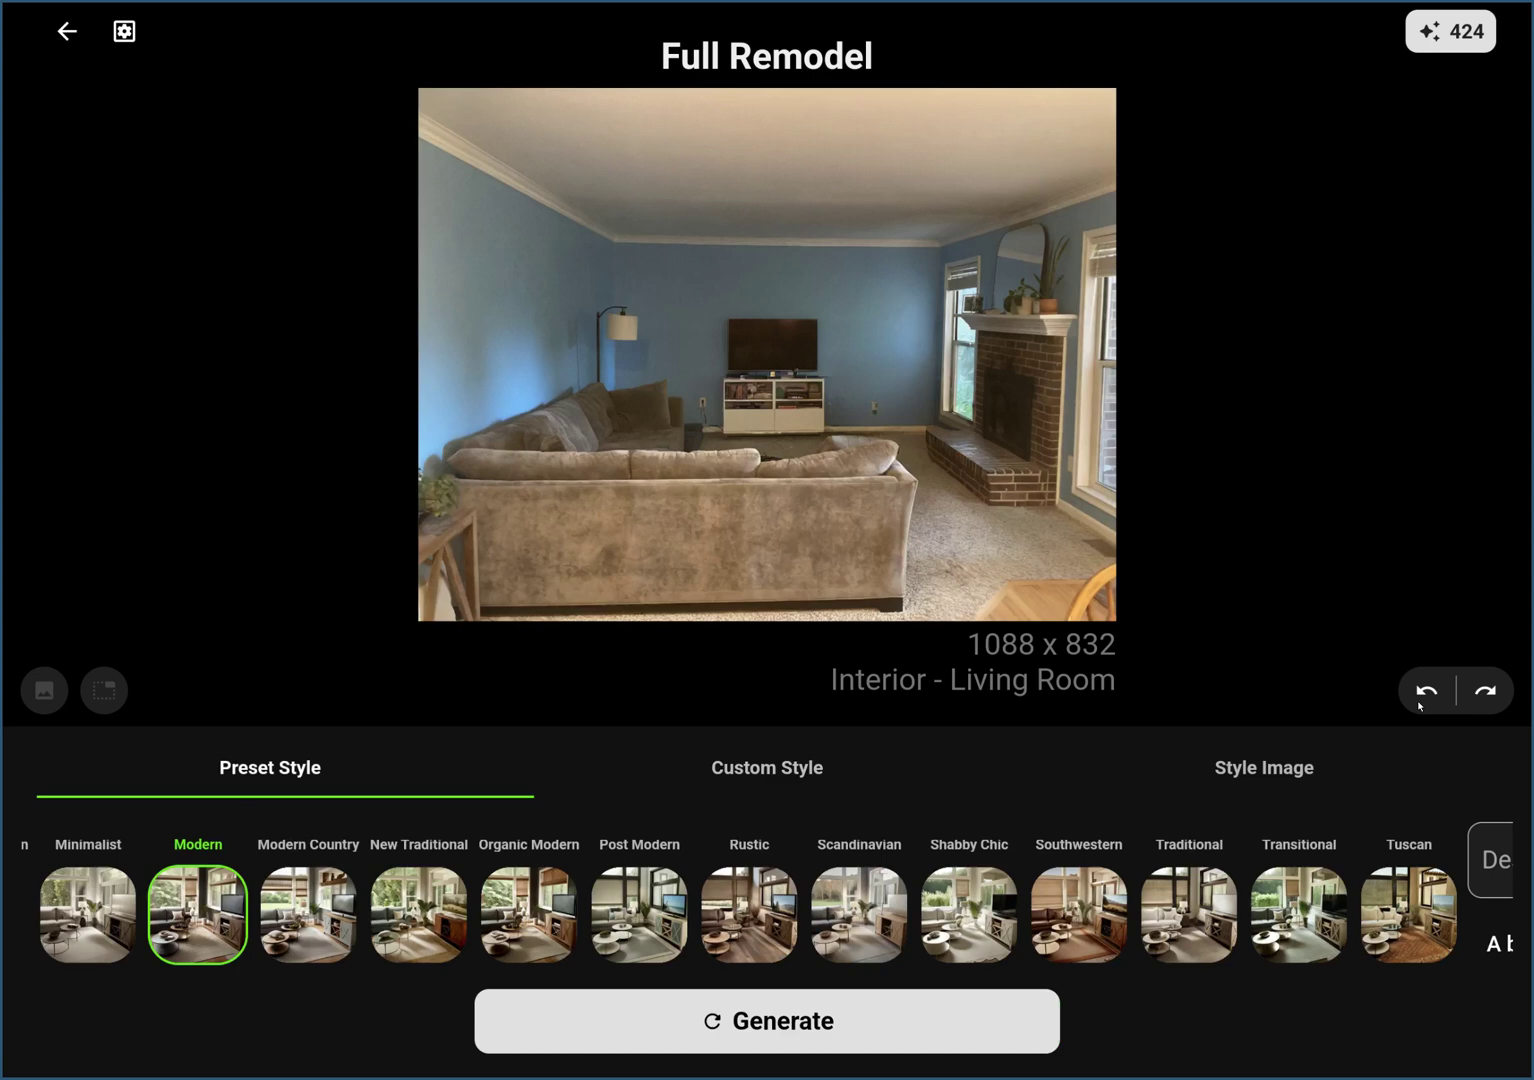
left_click(1488, 693)
left_click(1488, 693)
left_click(1488, 693)
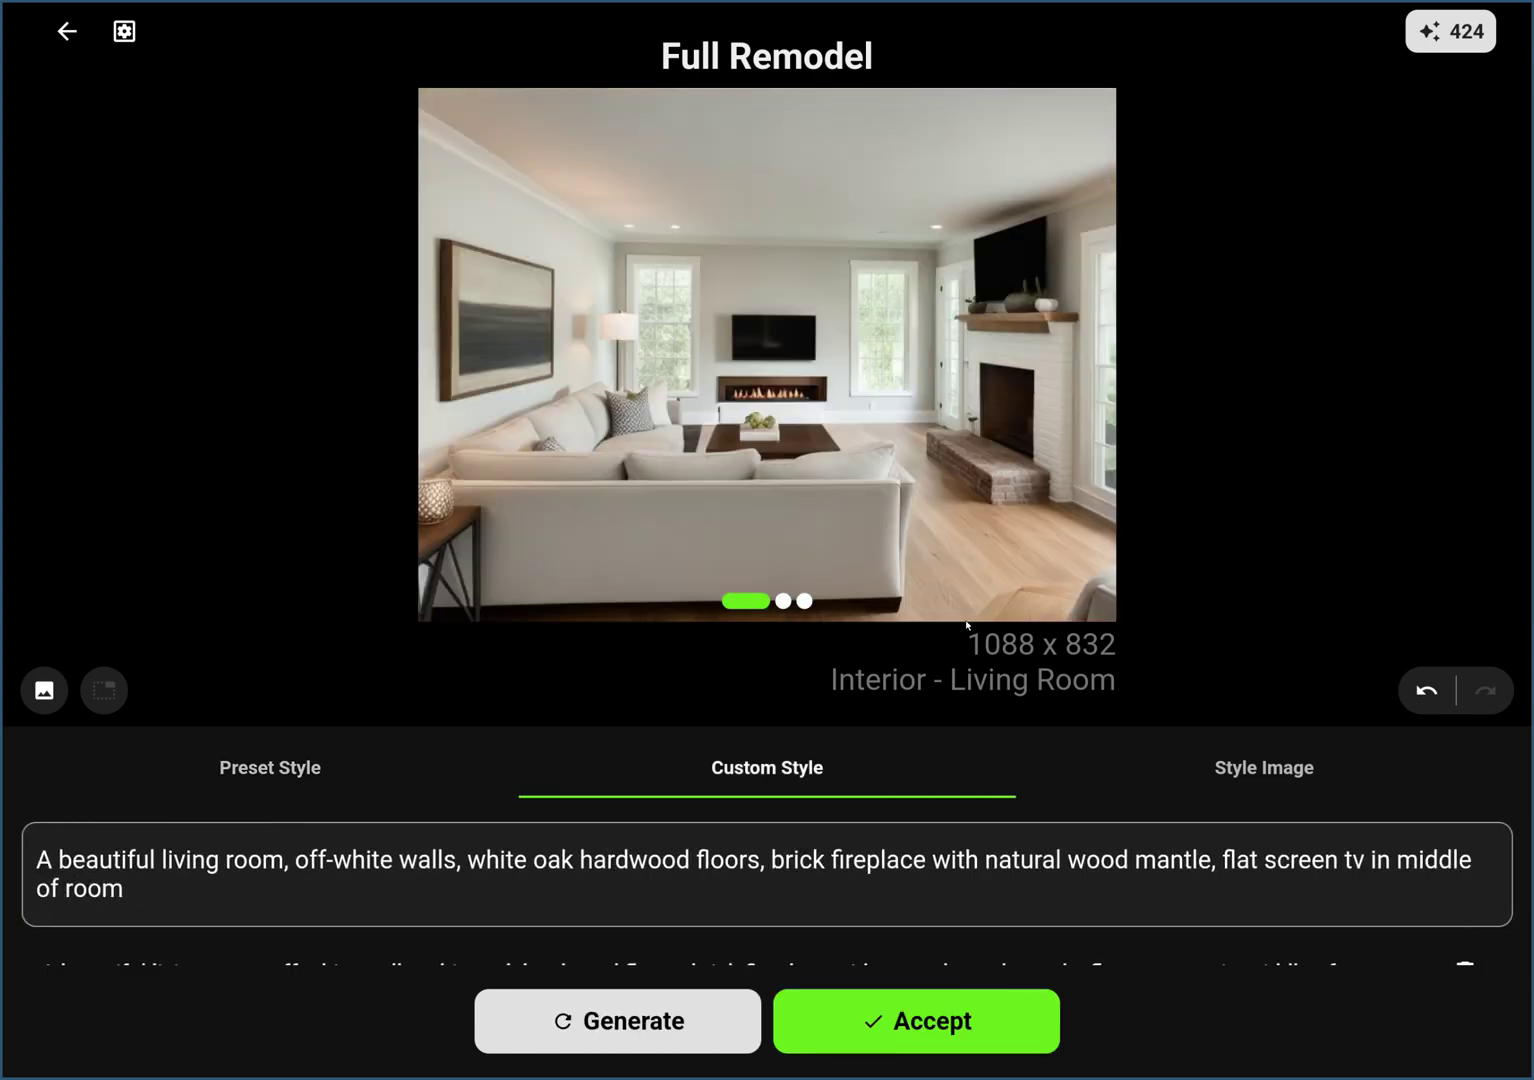
scroll(958, 586, "down", 2)
scroll(950, 540, "up", 1)
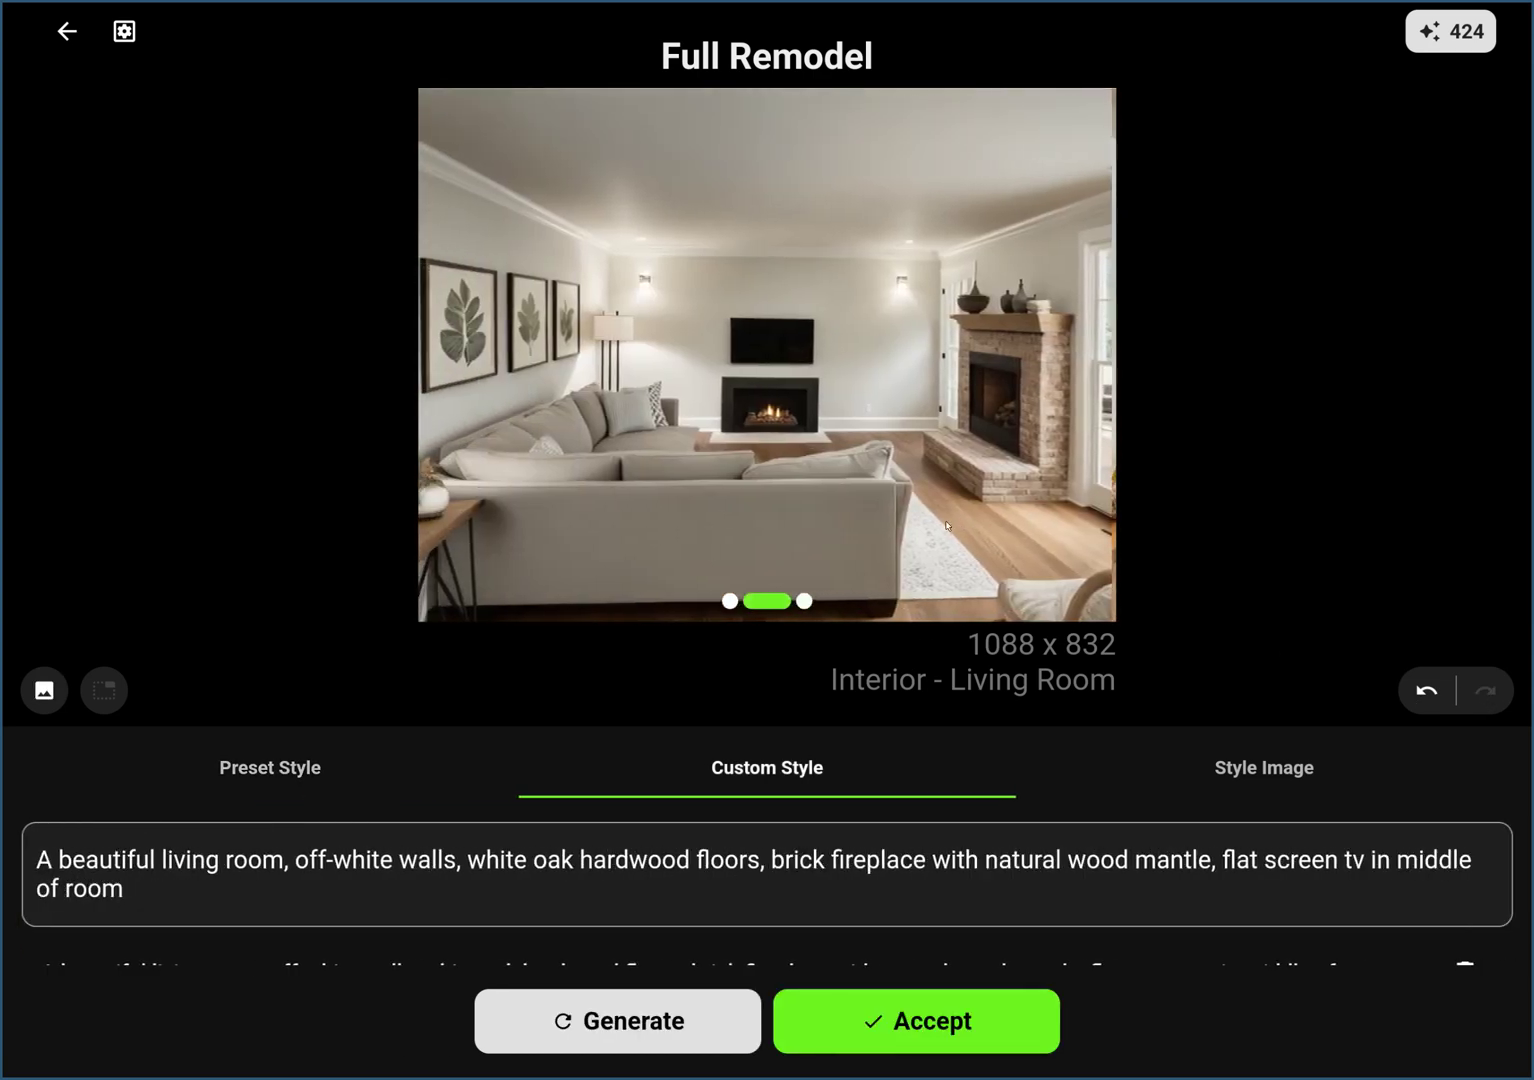
scroll(947, 526, "down", 1)
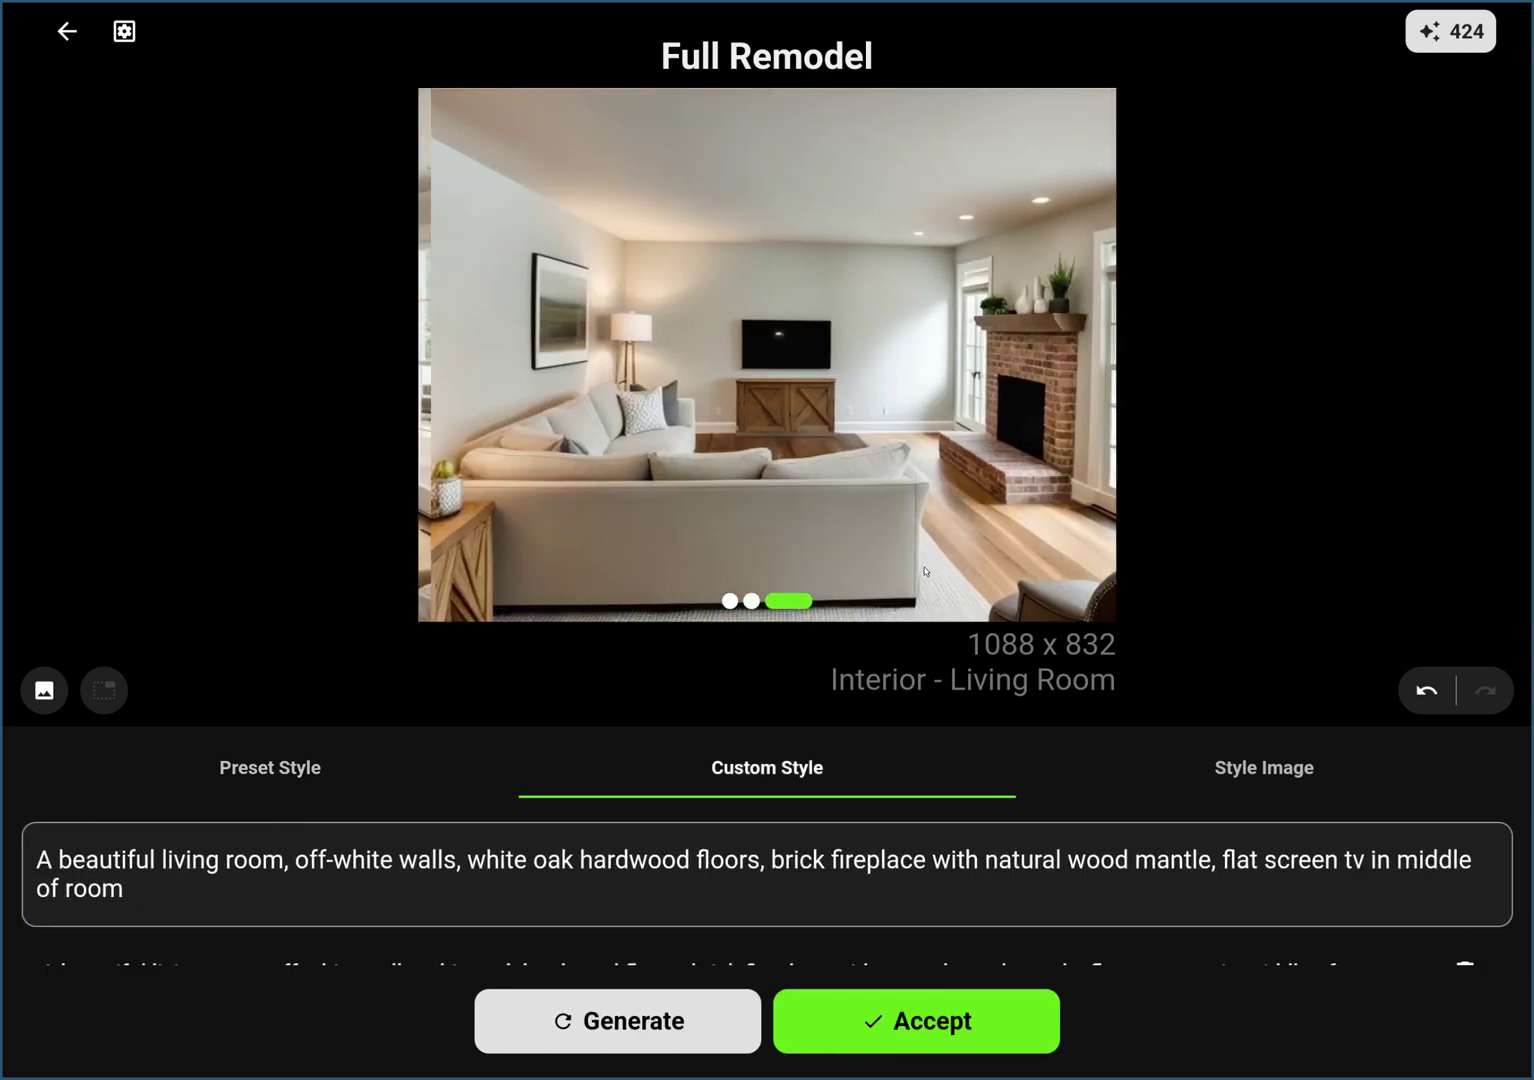
left_click(920, 1028)
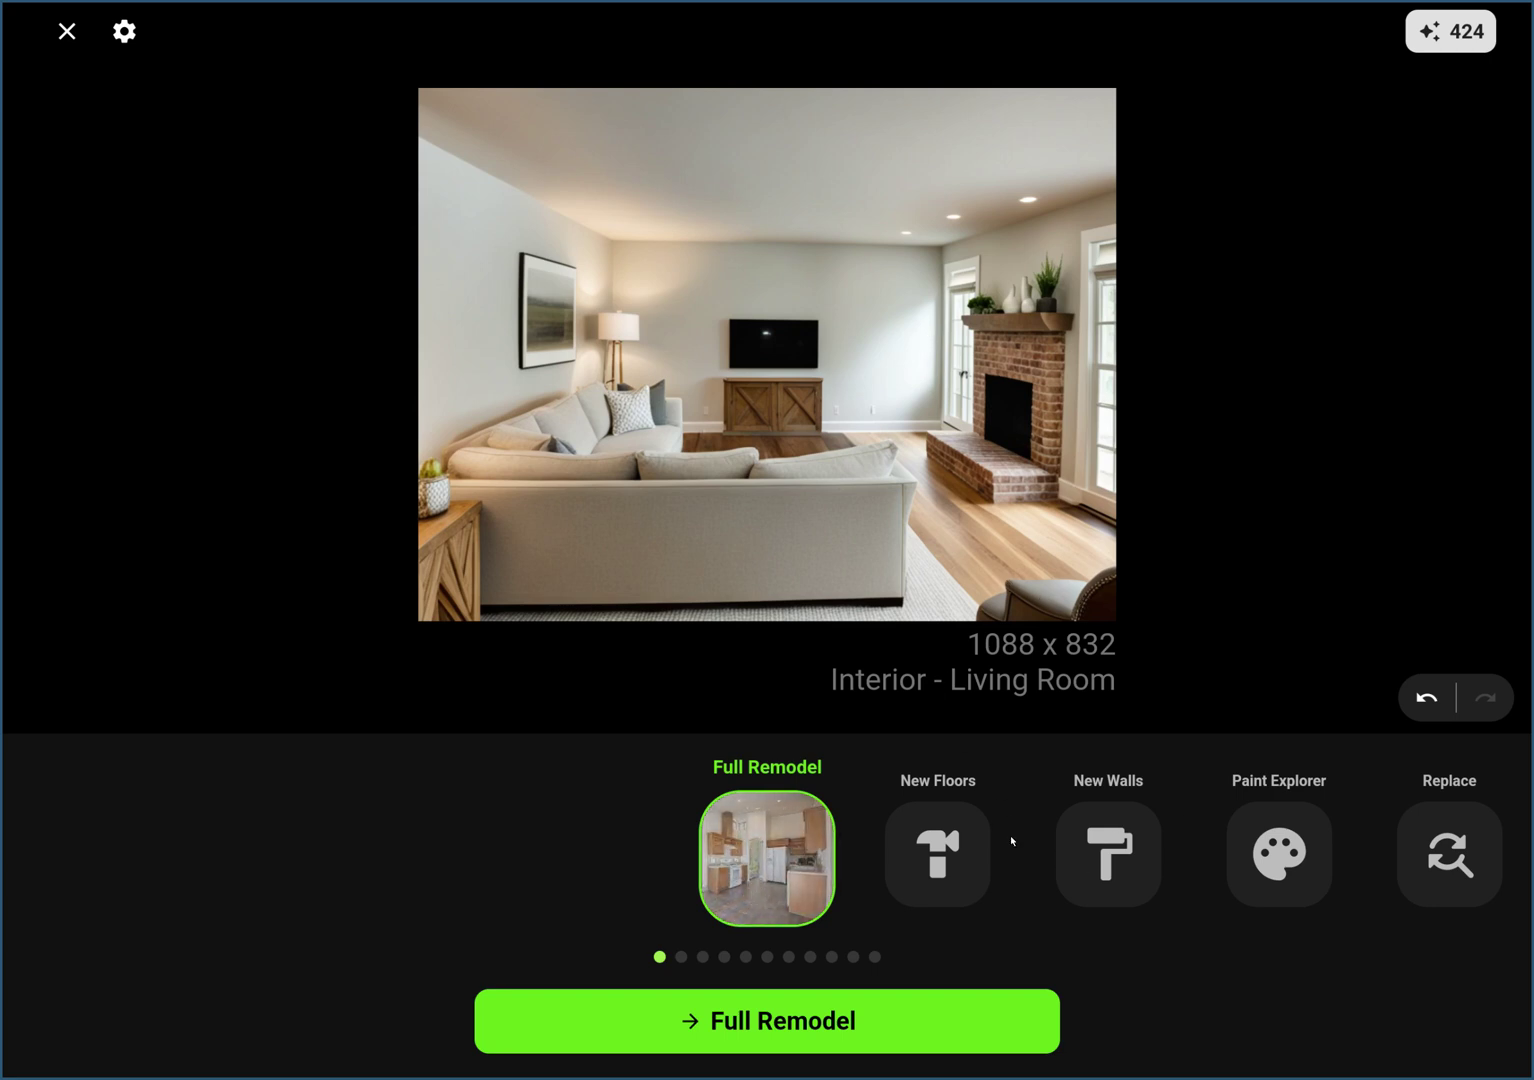
Select the Replace feature from the editing tools and start using it
left_click(1265, 855)
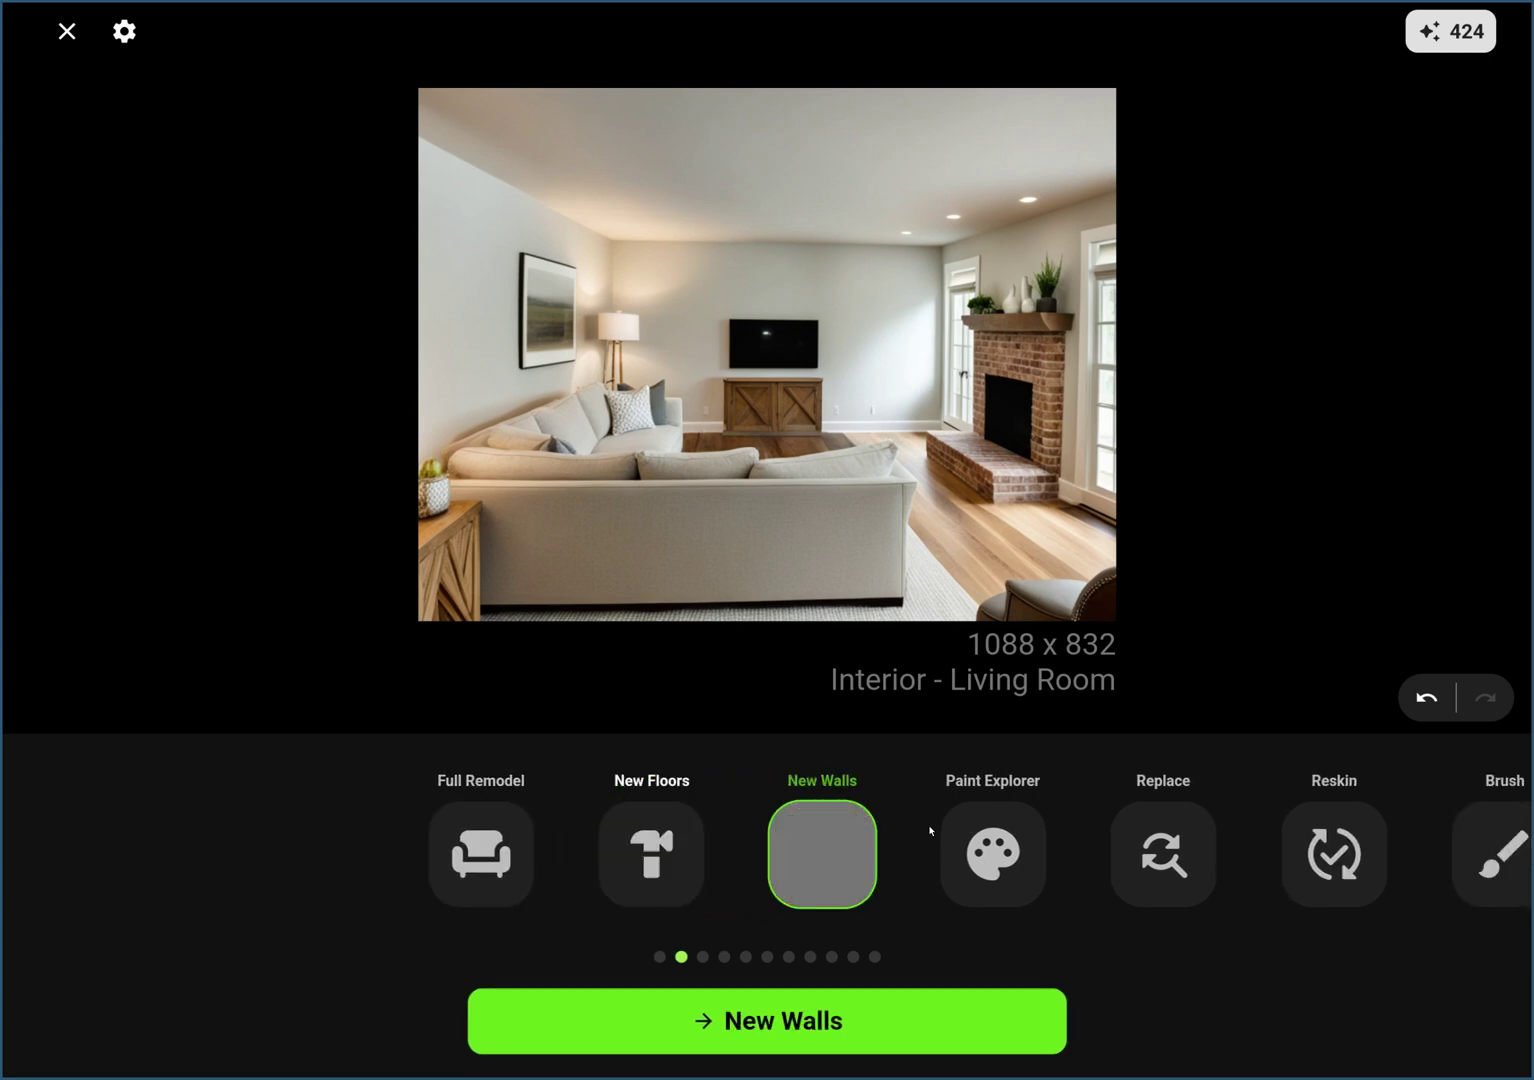
left_click(931, 853)
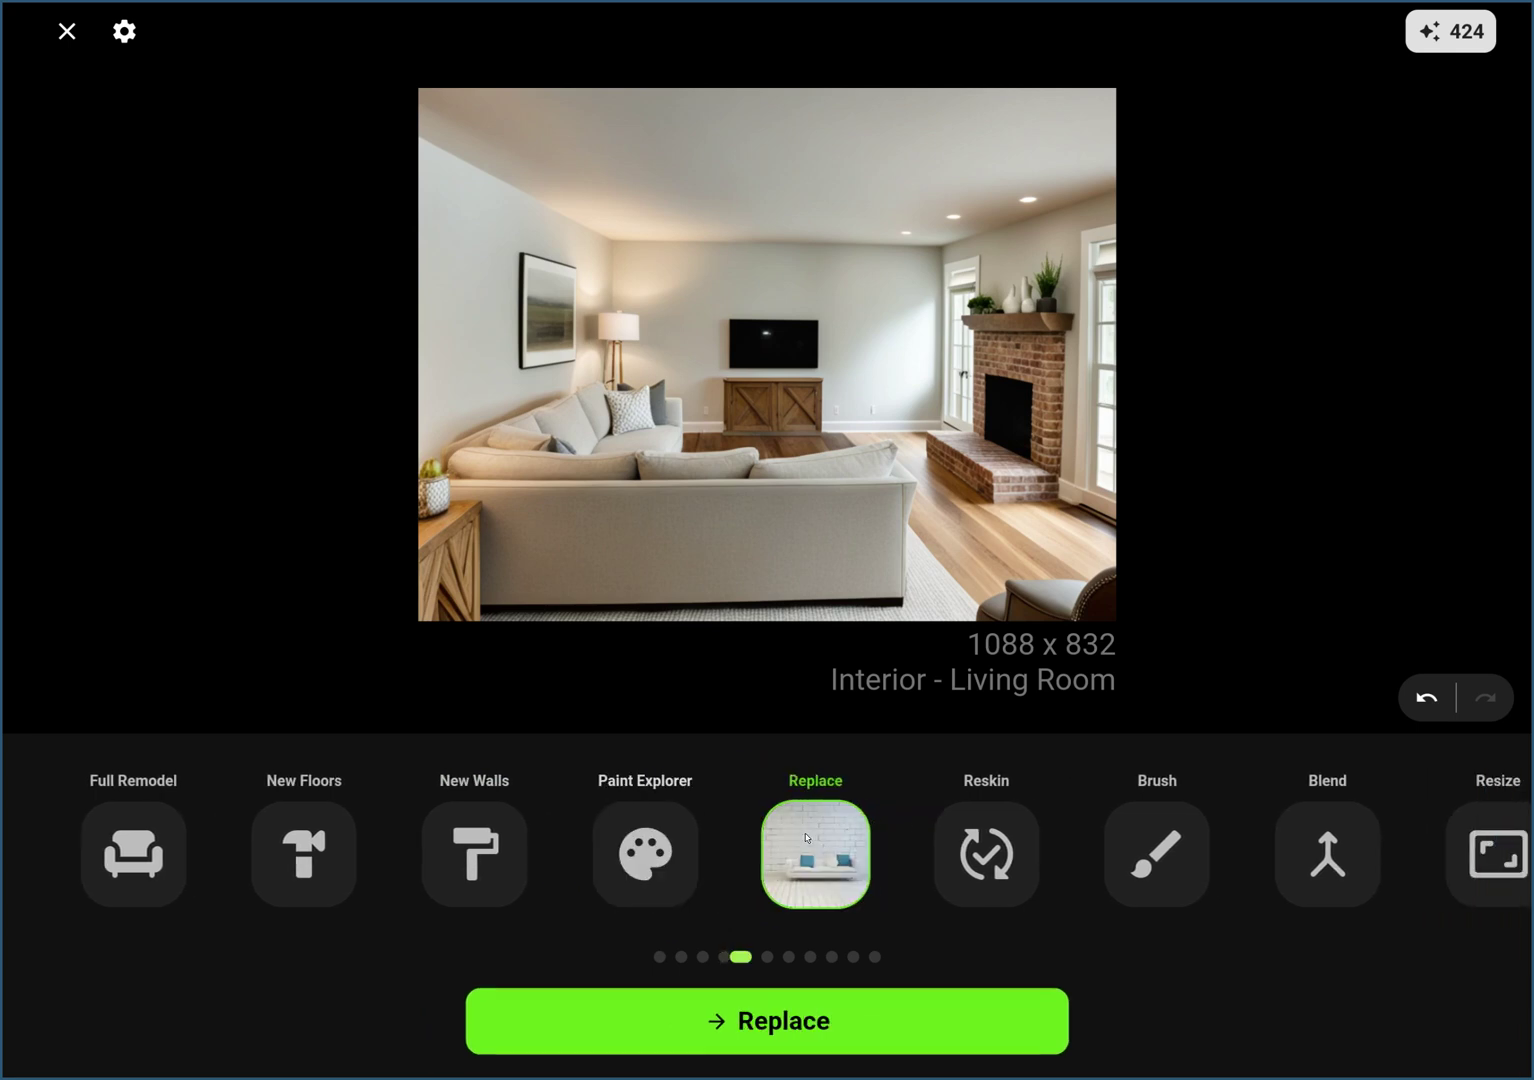
left_click(808, 1001)
Mask the back wall across the TV cabinet, including the patch right of the TV
mouse_move(842, 417)
left_mouse_down()
mouse_move(698, 425)
mouse_move(672, 383)
mouse_move(635, 380)
mouse_move(621, 357)
mouse_move(657, 334)
mouse_move(619, 293)
mouse_move(619, 250)
mouse_move(935, 254)
mouse_move(929, 418)
mouse_move(844, 425)
mouse_move(829, 387)
mouse_move(708, 389)
mouse_move(712, 306)
mouse_move(829, 304)
mouse_move(841, 388)
mouse_move(903, 306)
mouse_move(917, 330)
mouse_move(891, 345)
mouse_move(888, 272)
mouse_move(650, 283)
mouse_move(676, 368)
left_mouse_up()
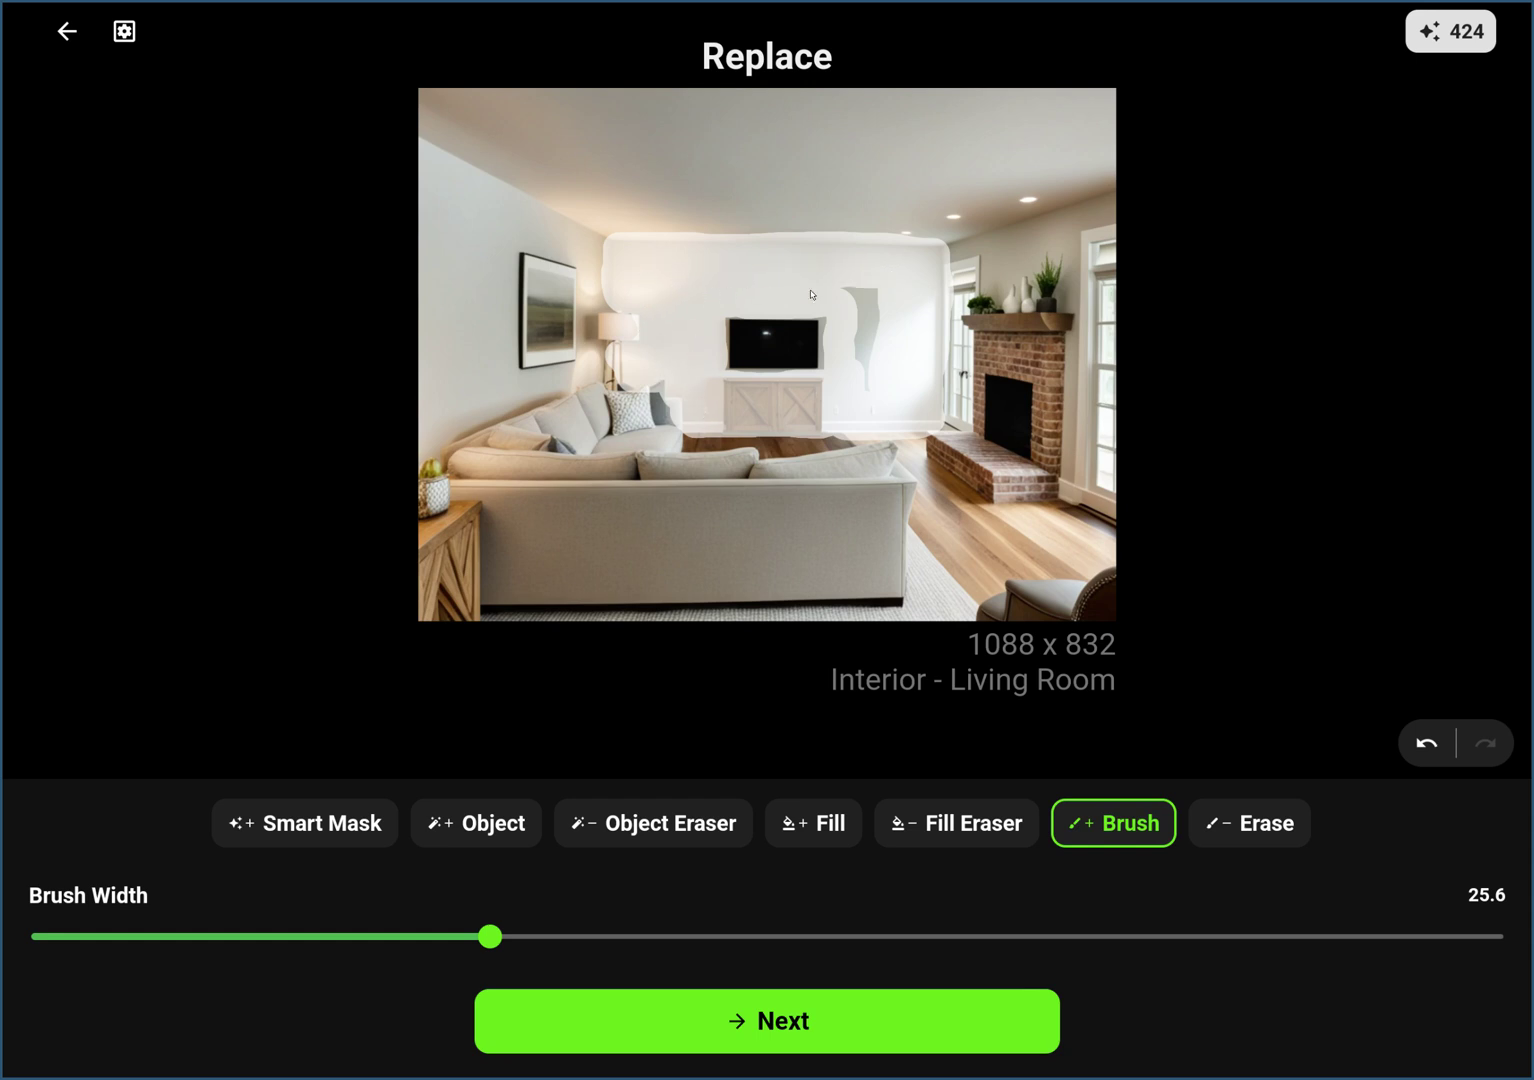
mouse_move(811, 294)
left_mouse_down()
mouse_move(854, 291)
mouse_move(872, 308)
mouse_move(864, 369)
left_mouse_up()
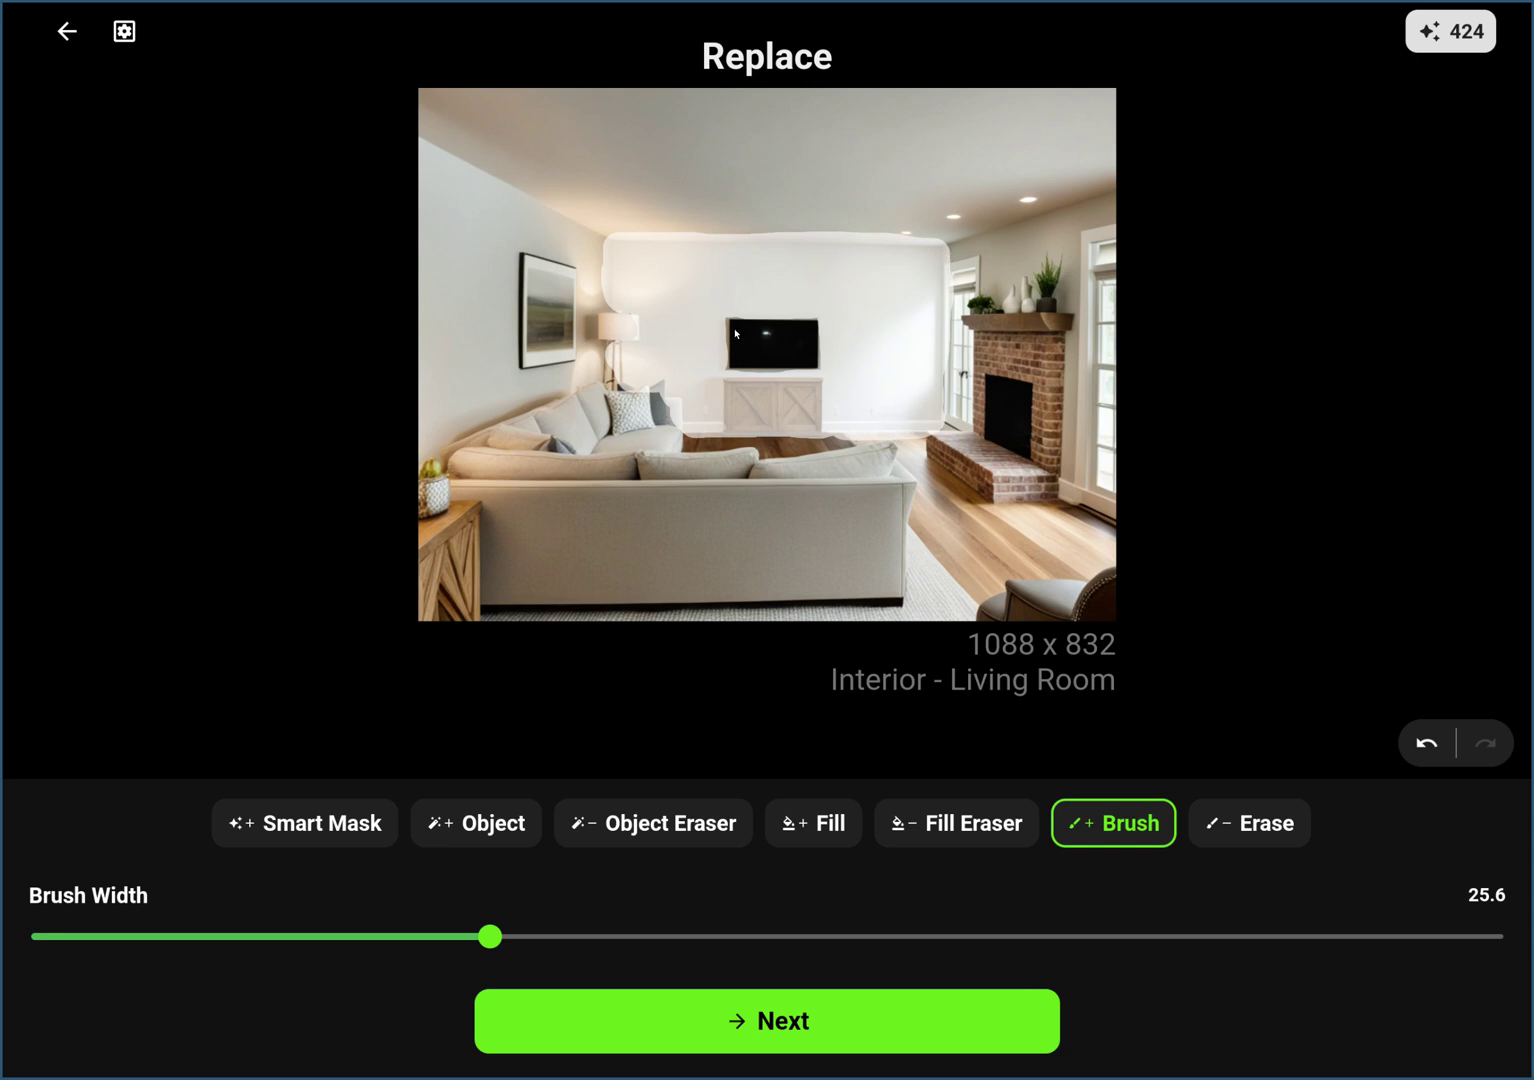
Enter the prompt 'beautiful built-in shelves with tasteful decorations', then insert 'full wall' before 'built-in'
left_click(871, 1012)
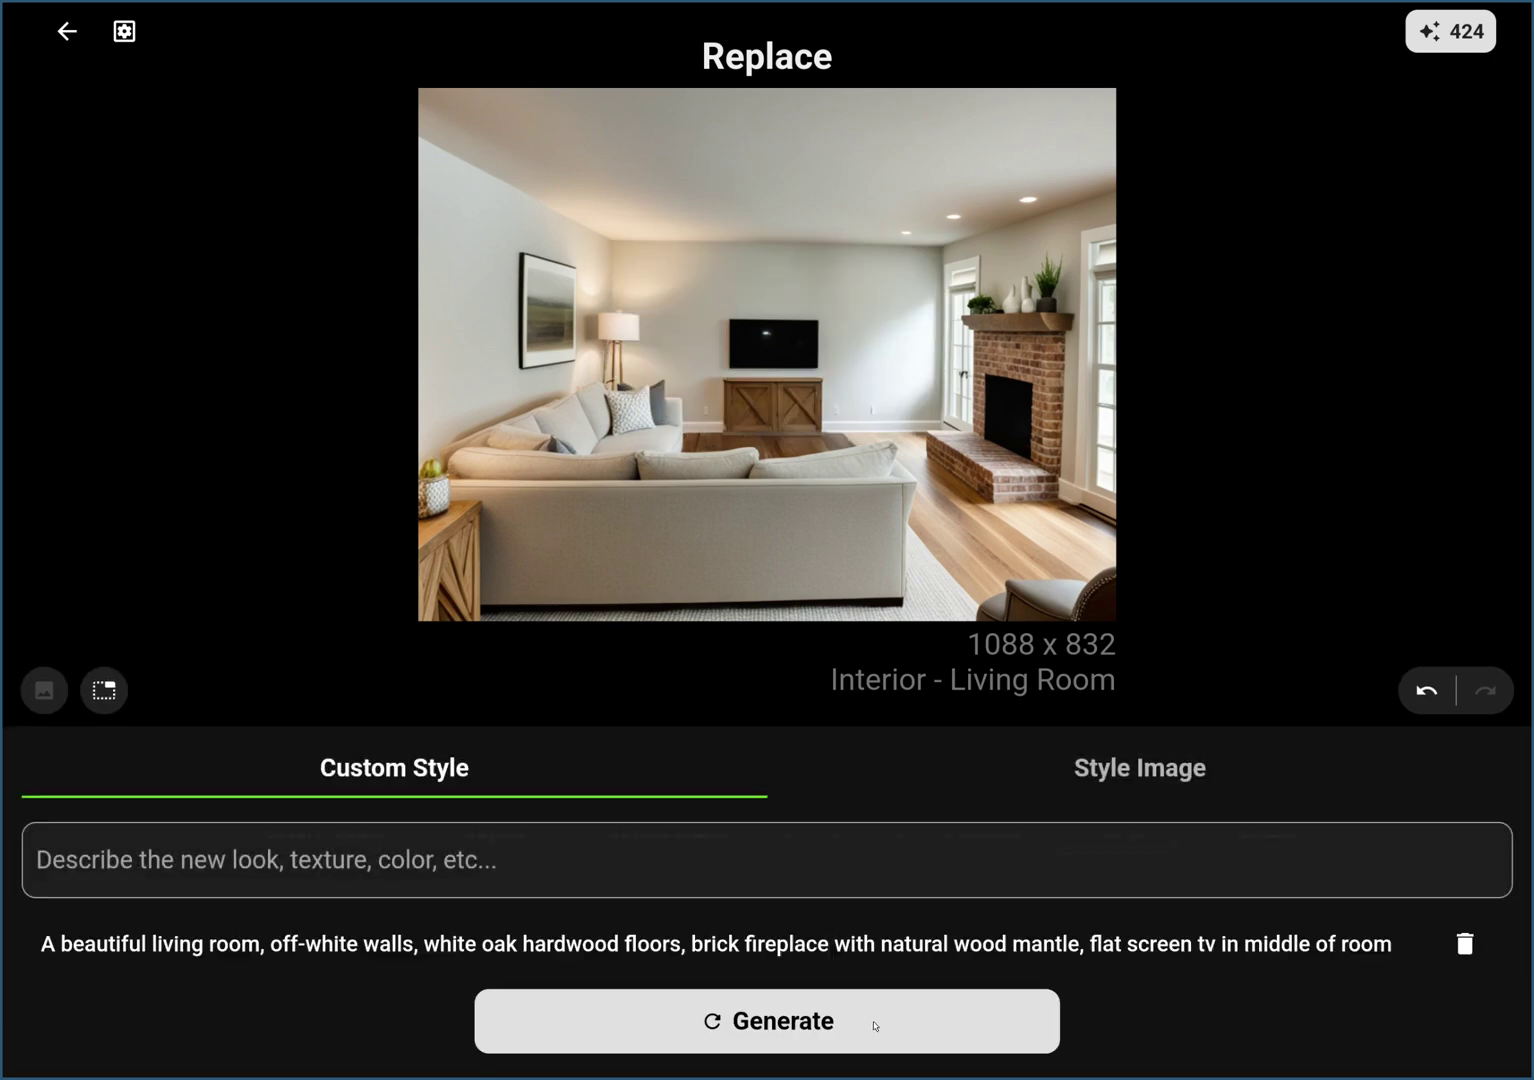
left_click(539, 875)
type("beautiful ")
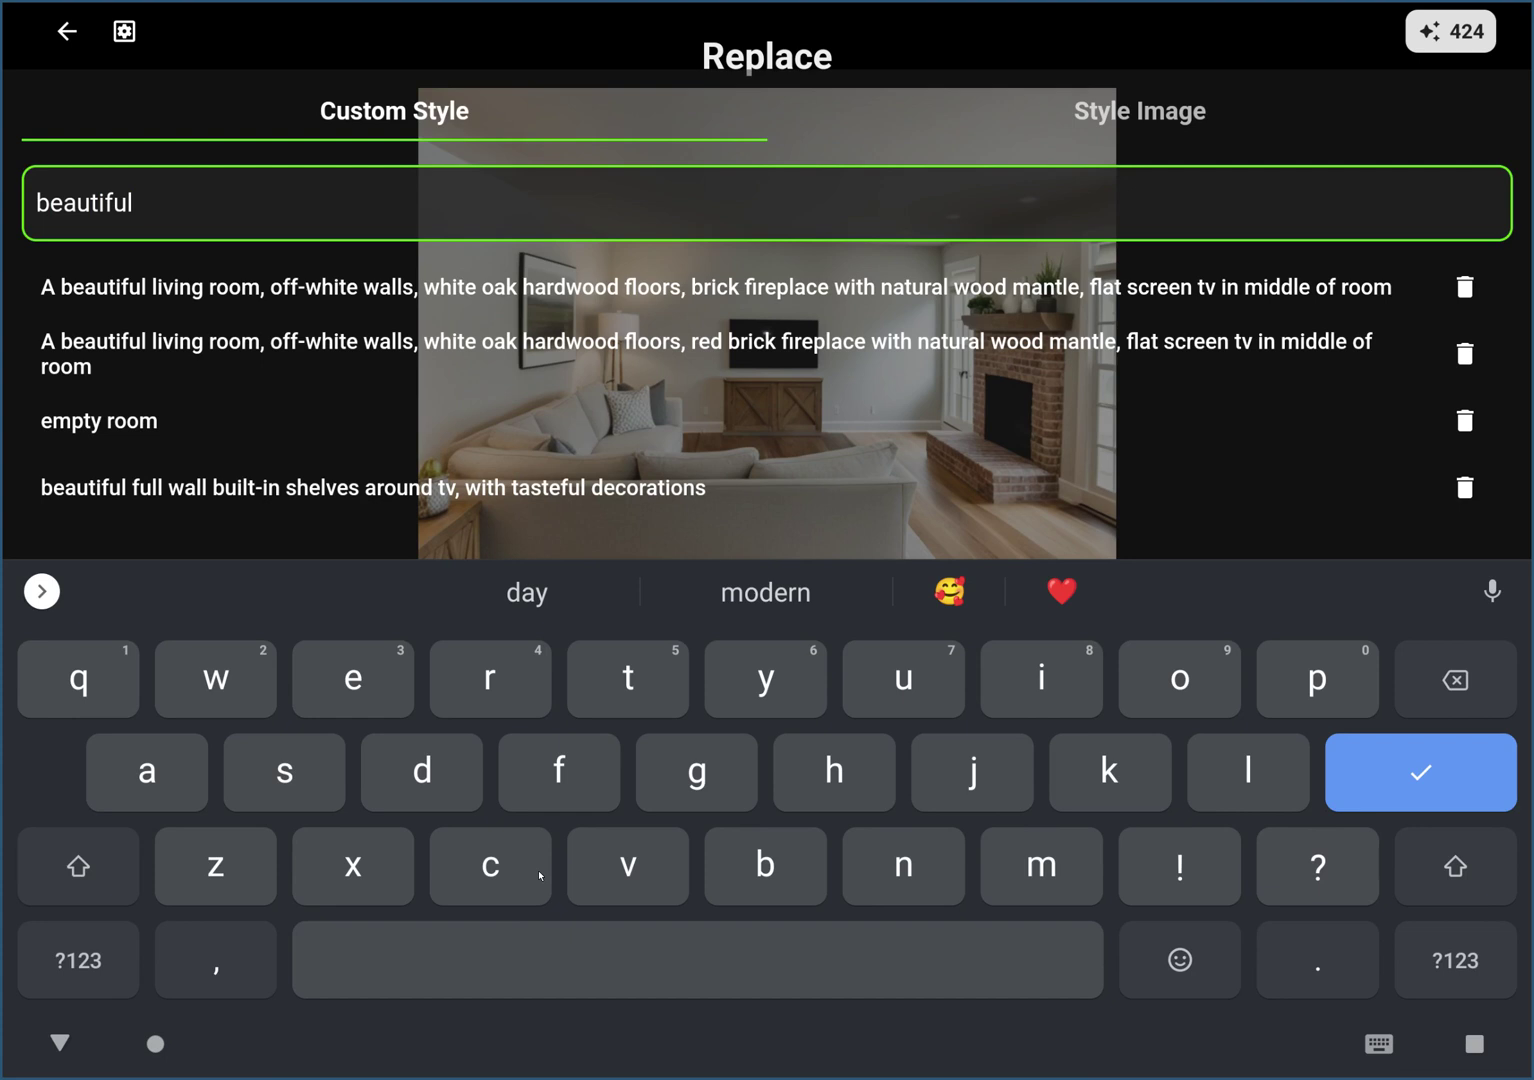
type("built-")
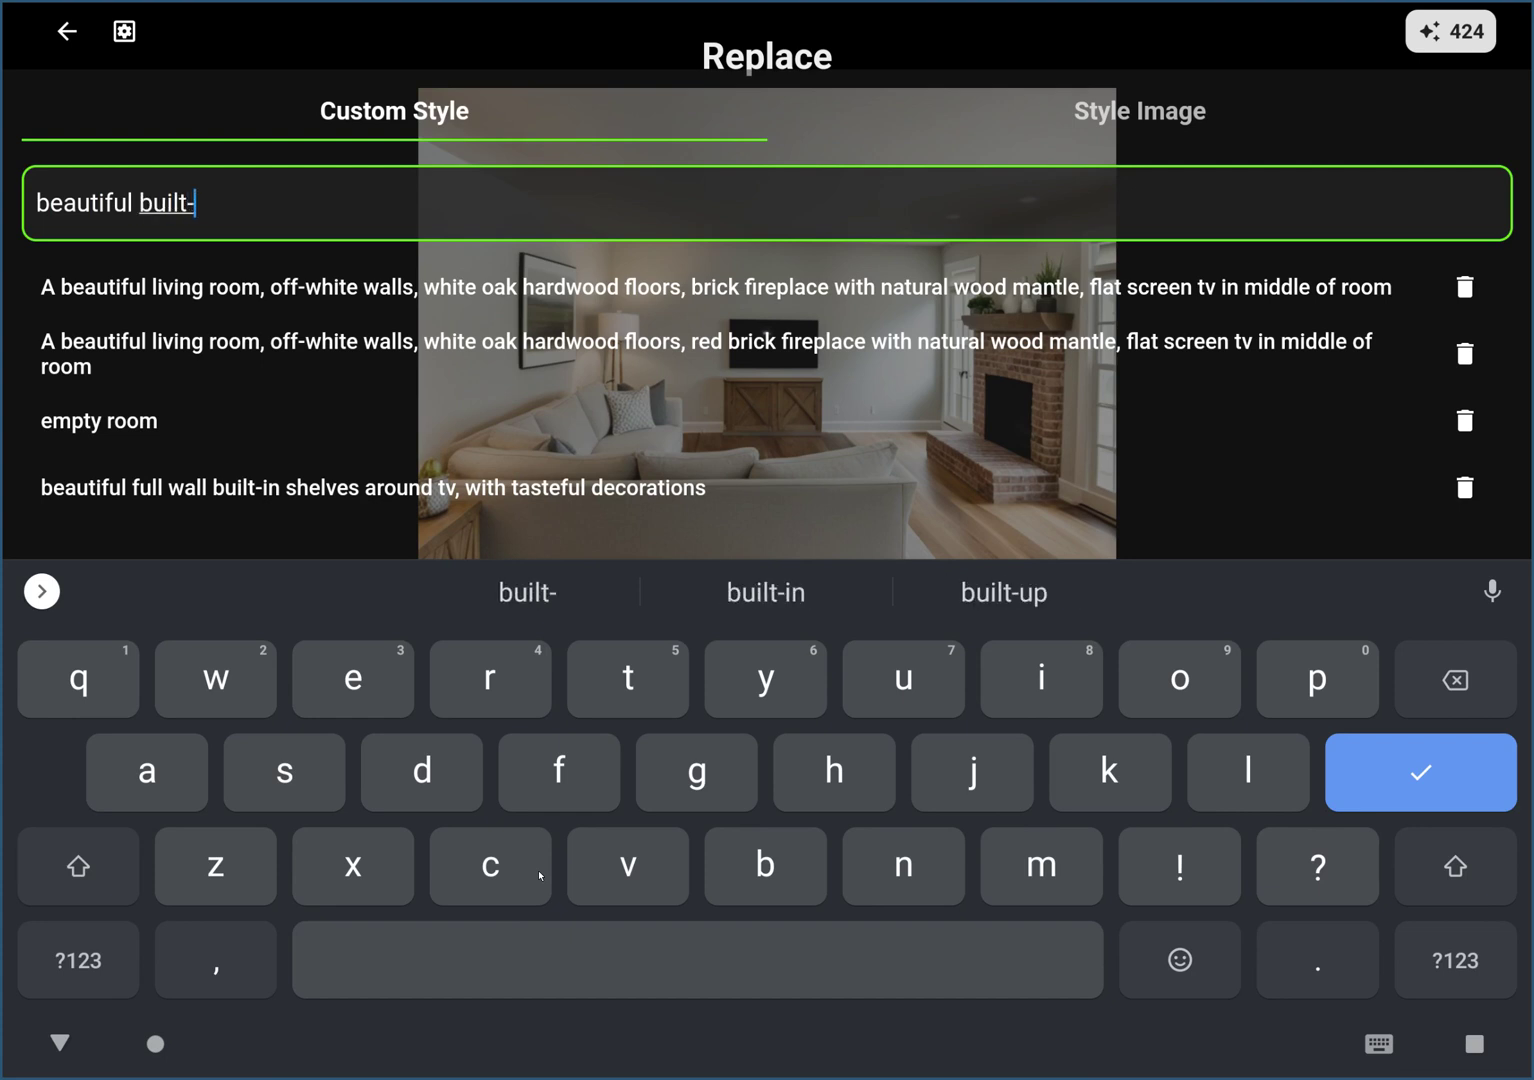
type("in shelves with")
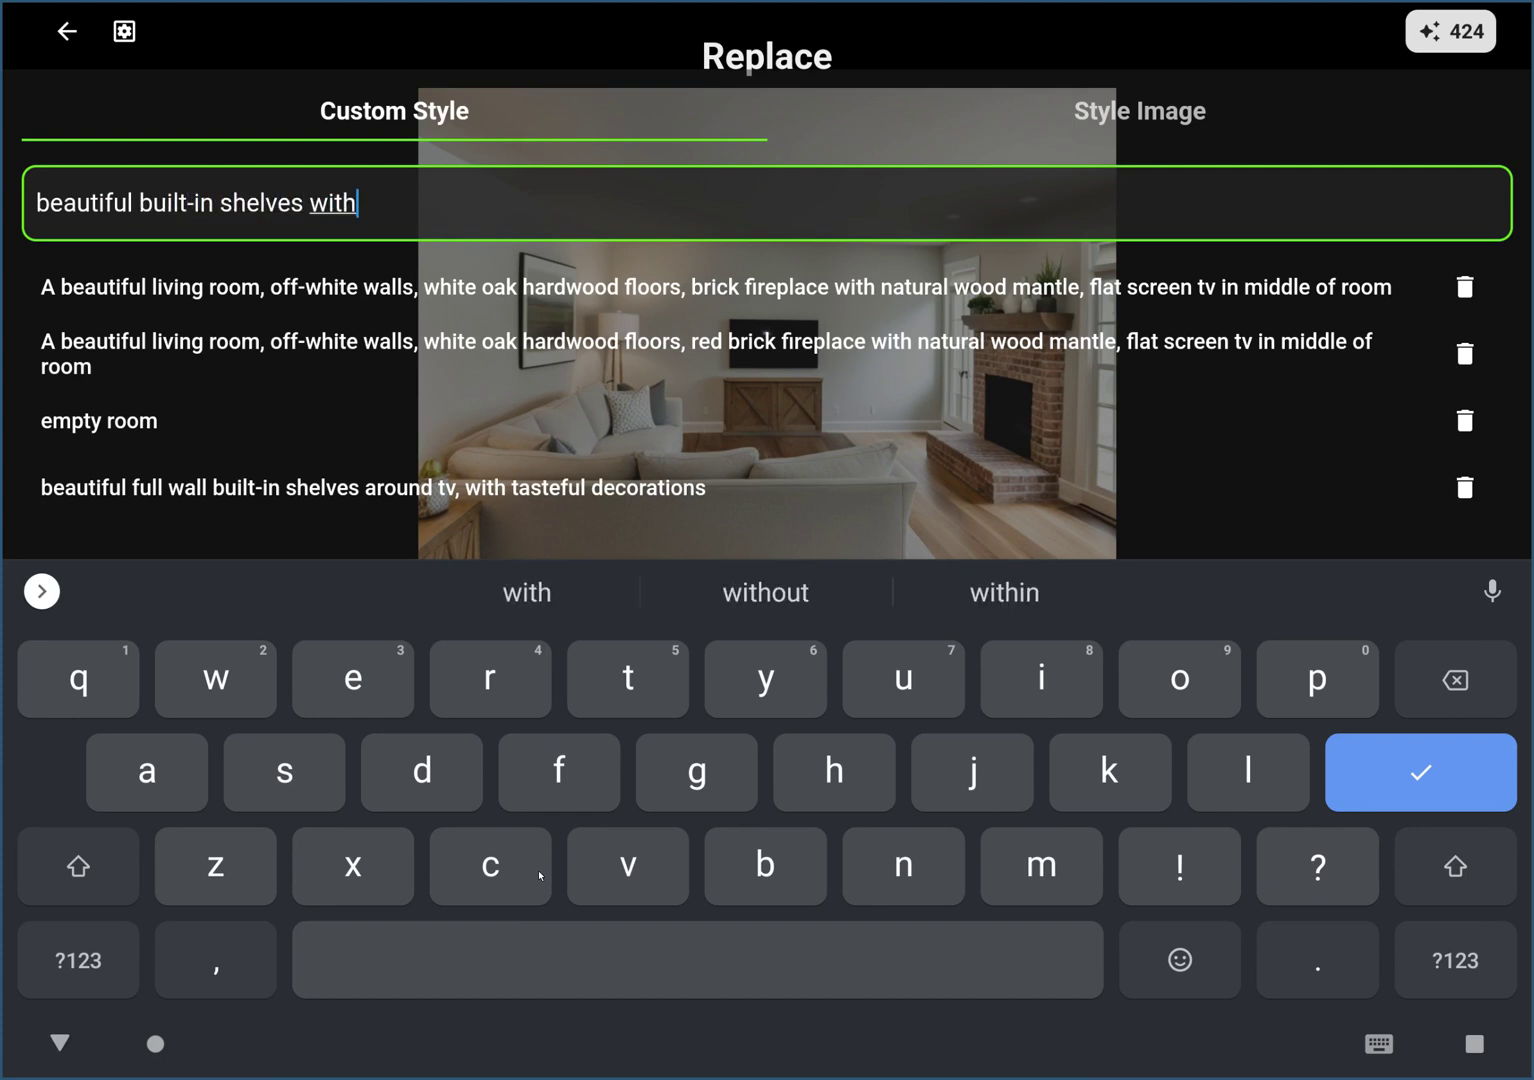
type(" tasteful decorations")
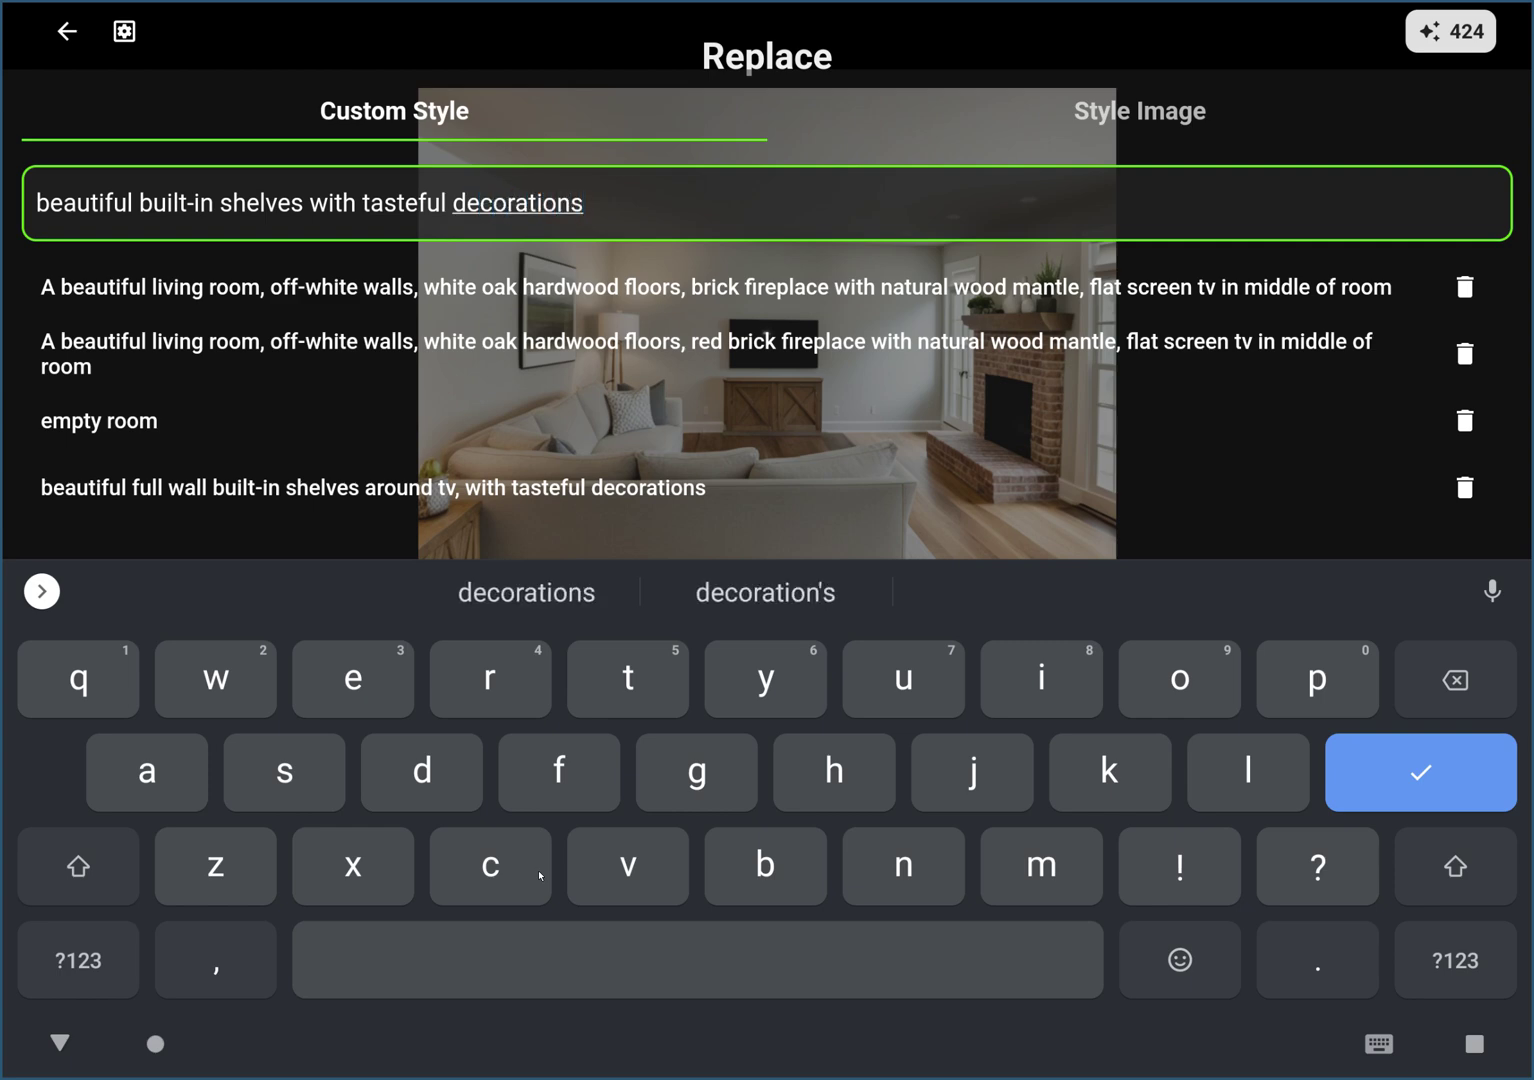
left_click(1405, 795)
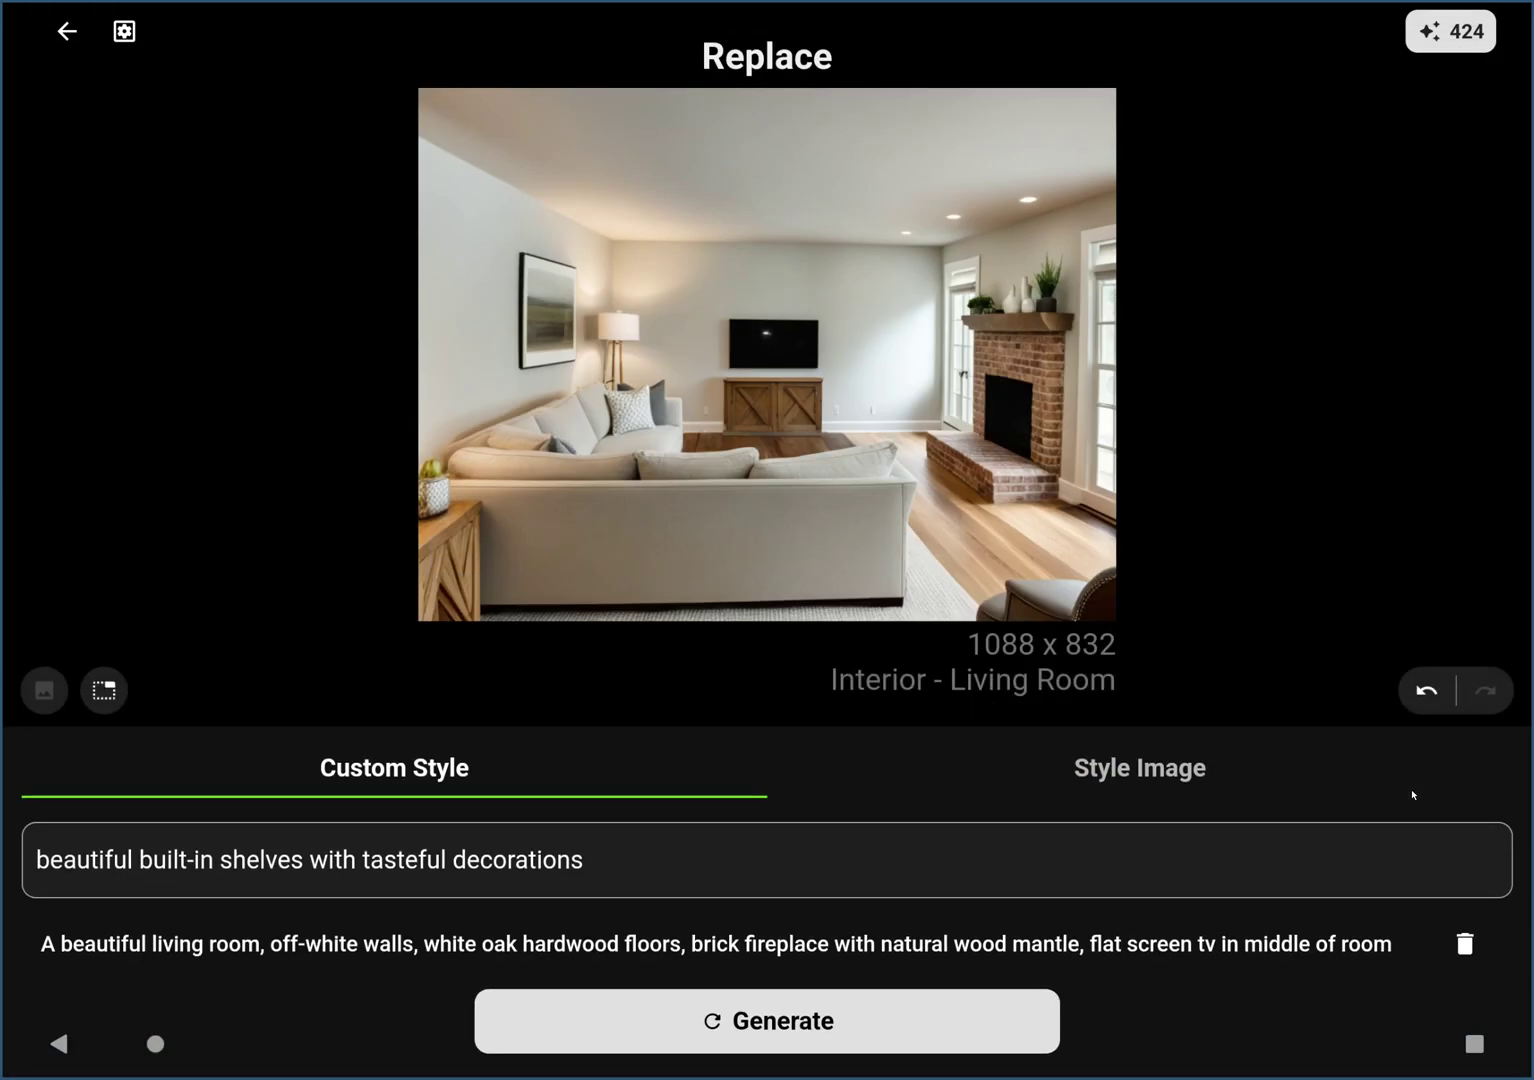
left_click(159, 858)
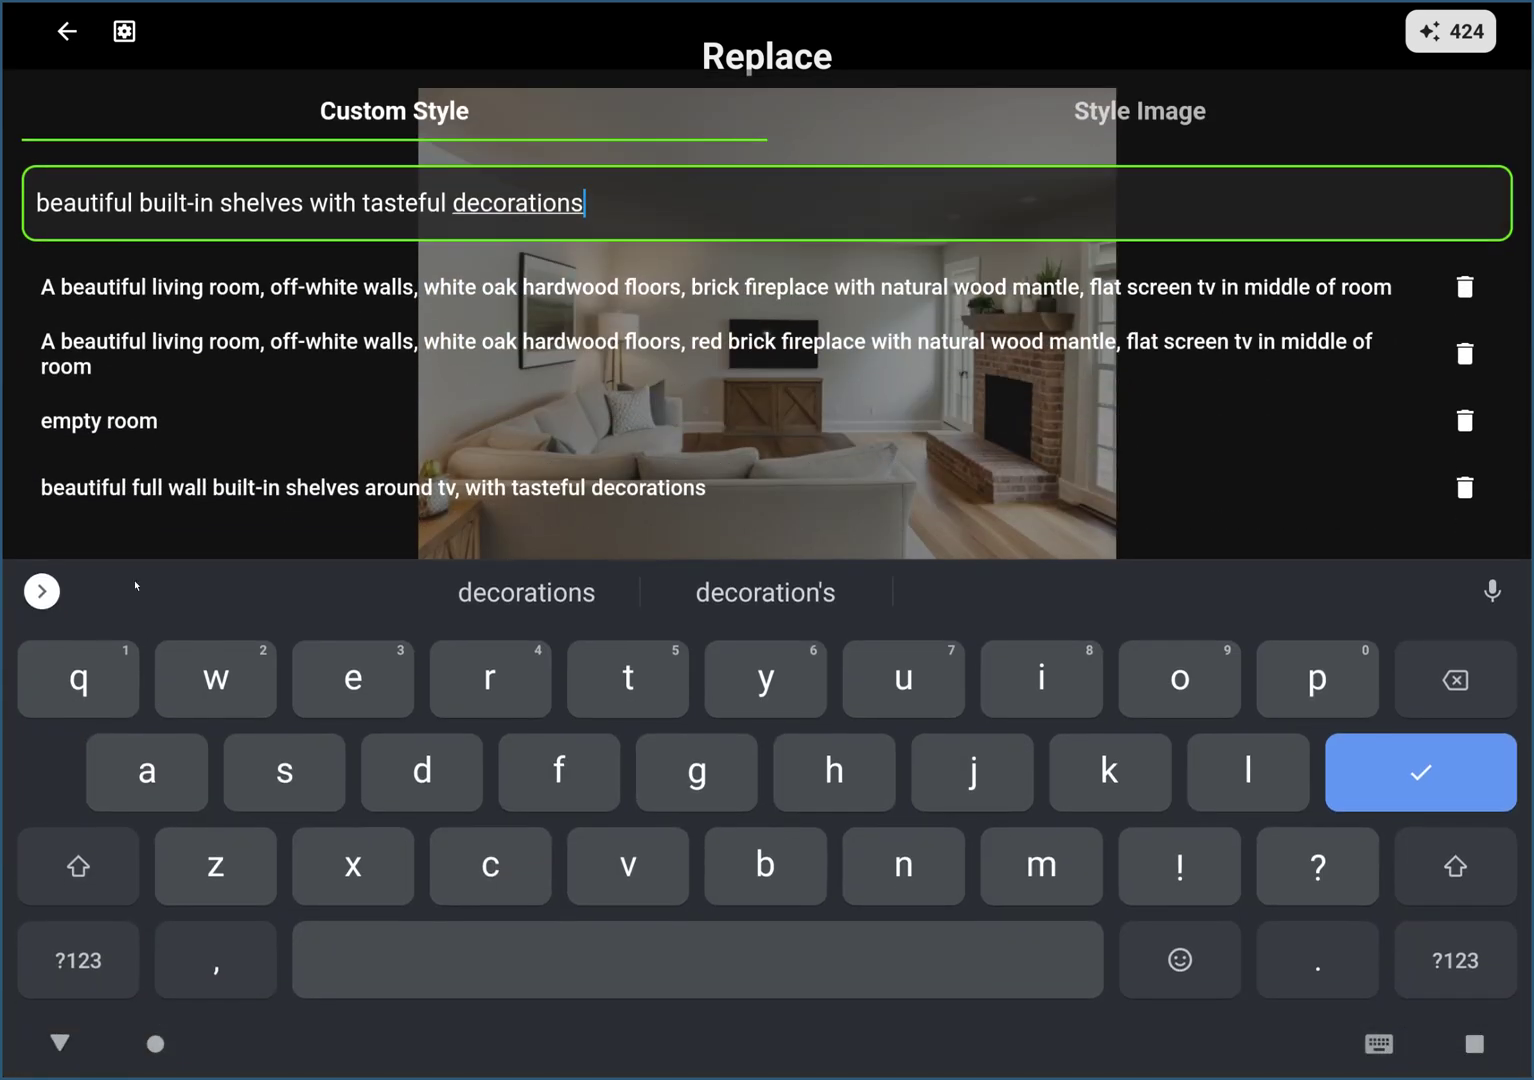
left_click(147, 200)
left_click(145, 207)
type("full wall")
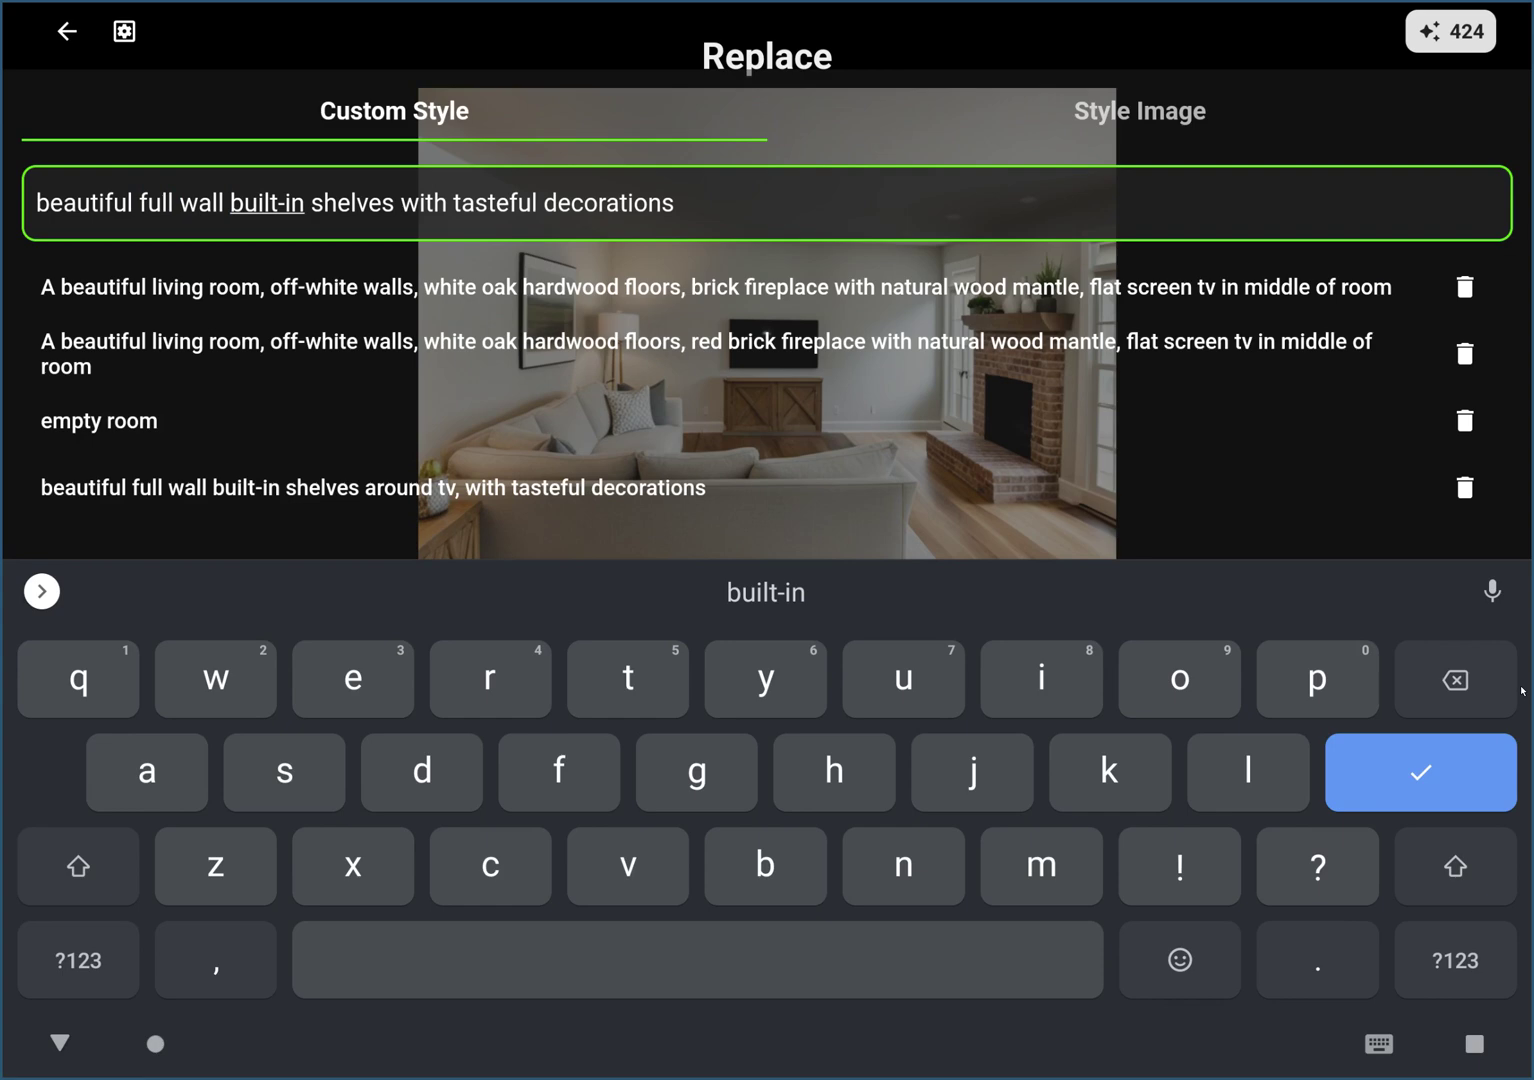
key("Escape")
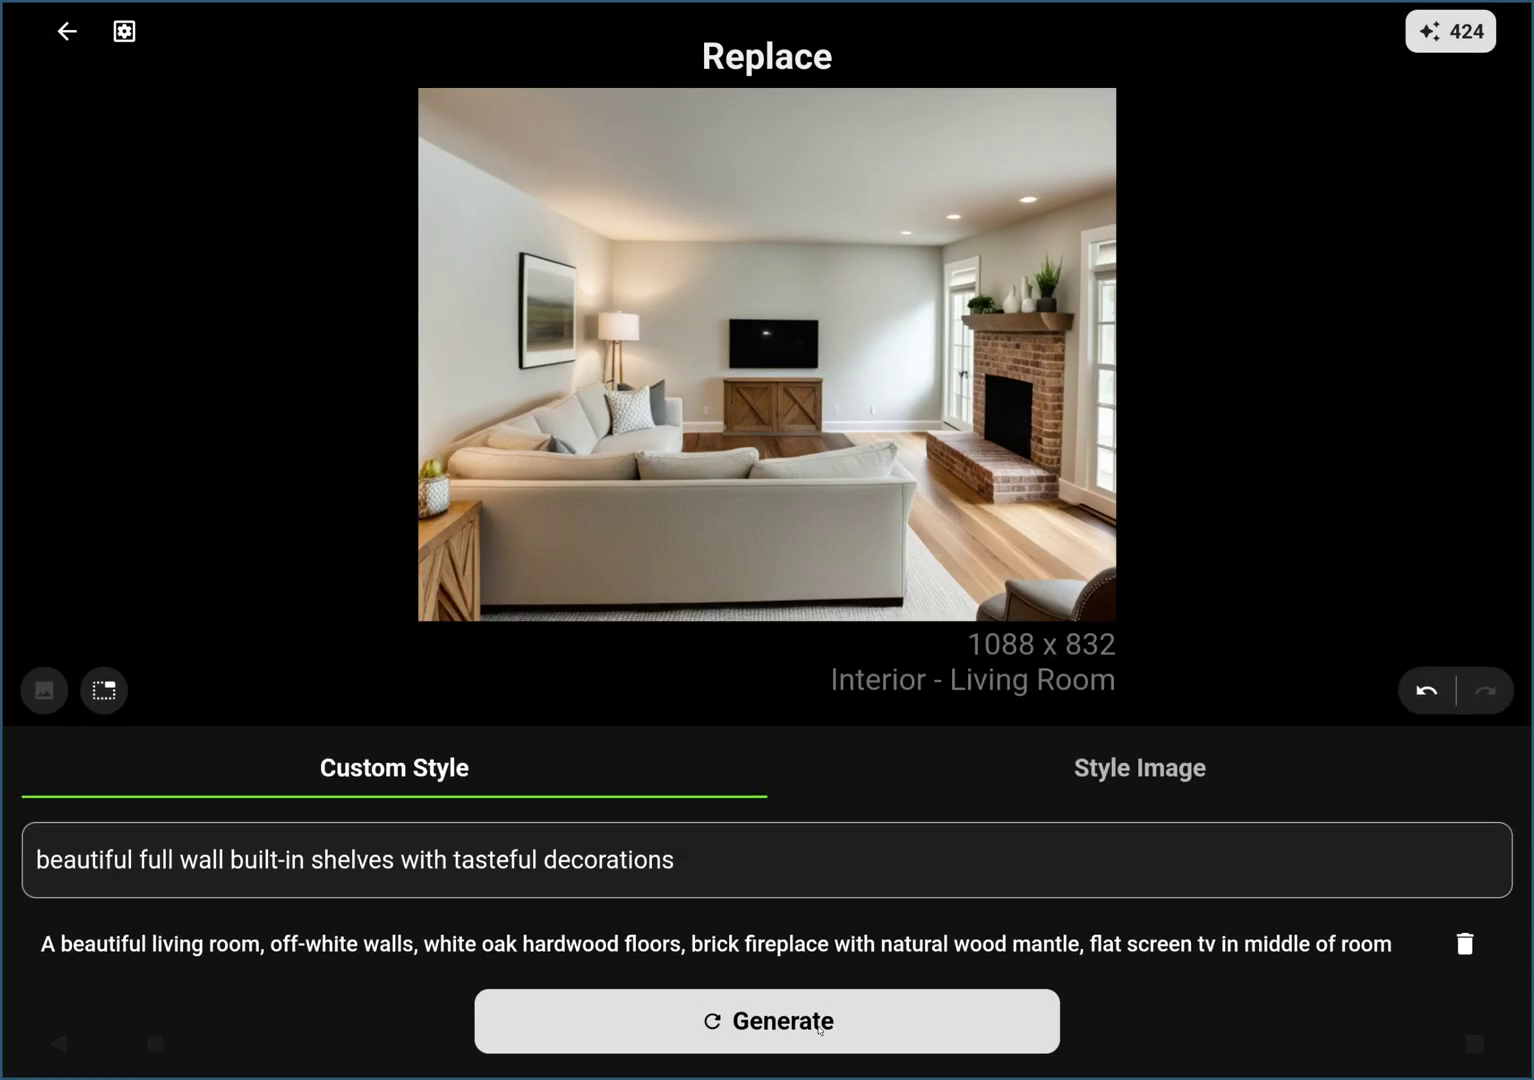
Generate the white built-in shelving renders, compare all three, then switch to Style Image
left_click(818, 1028)
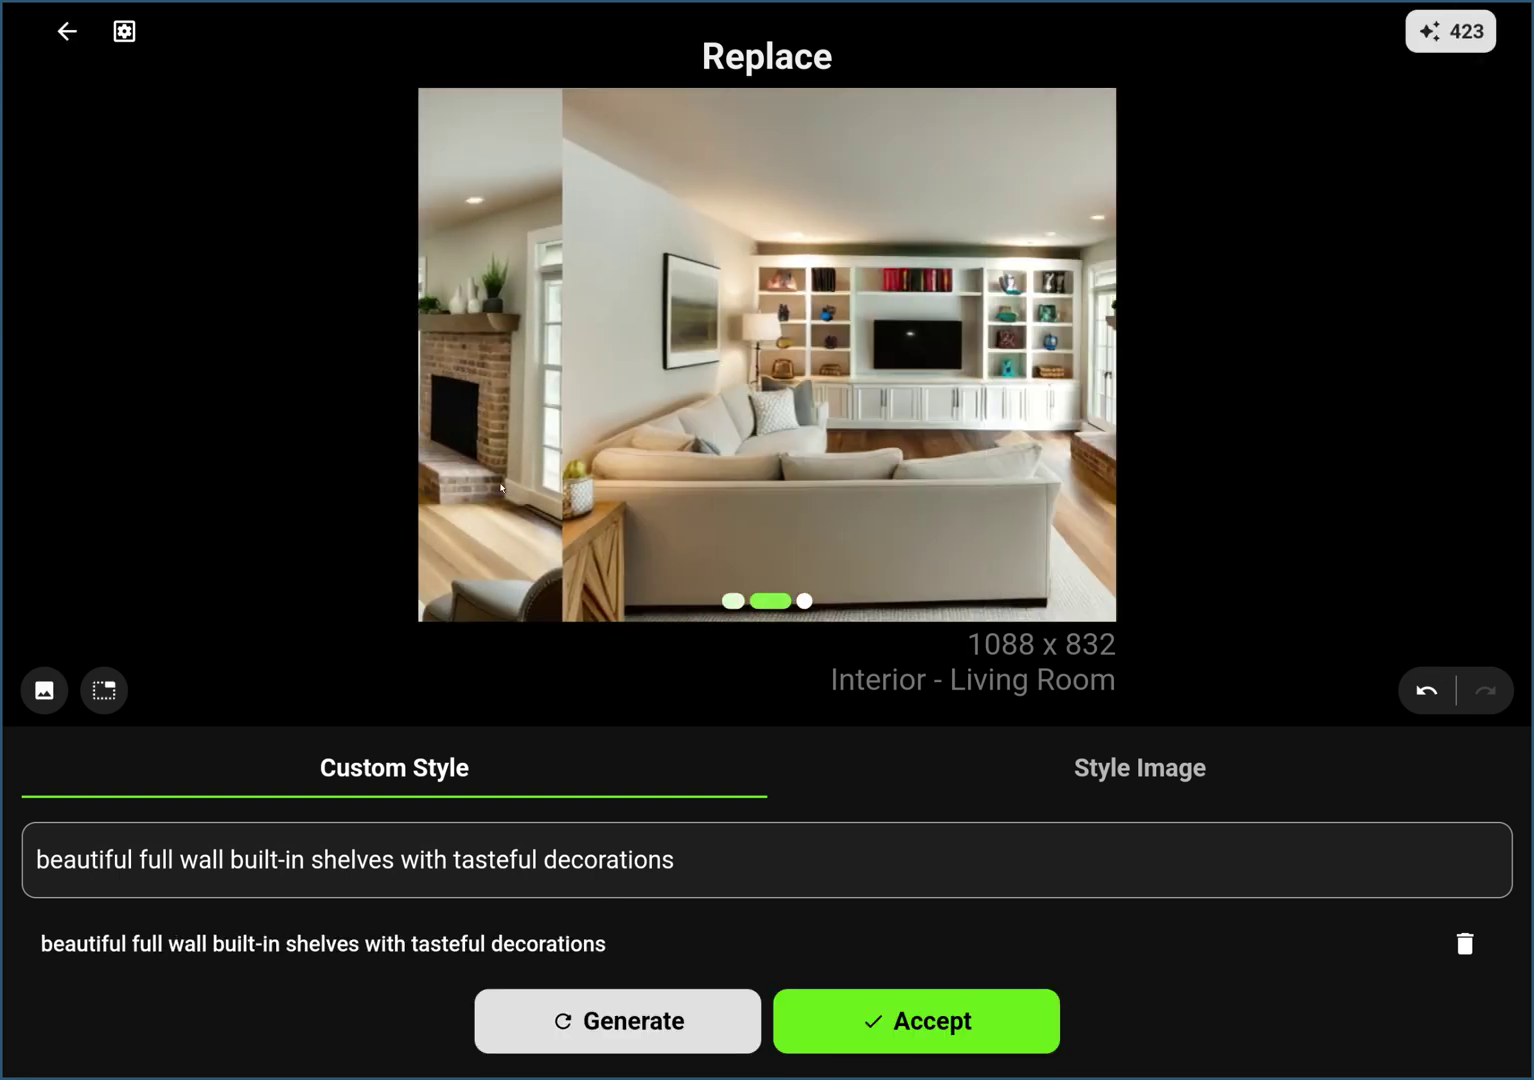
left_click_drag(912, 497, 411, 446)
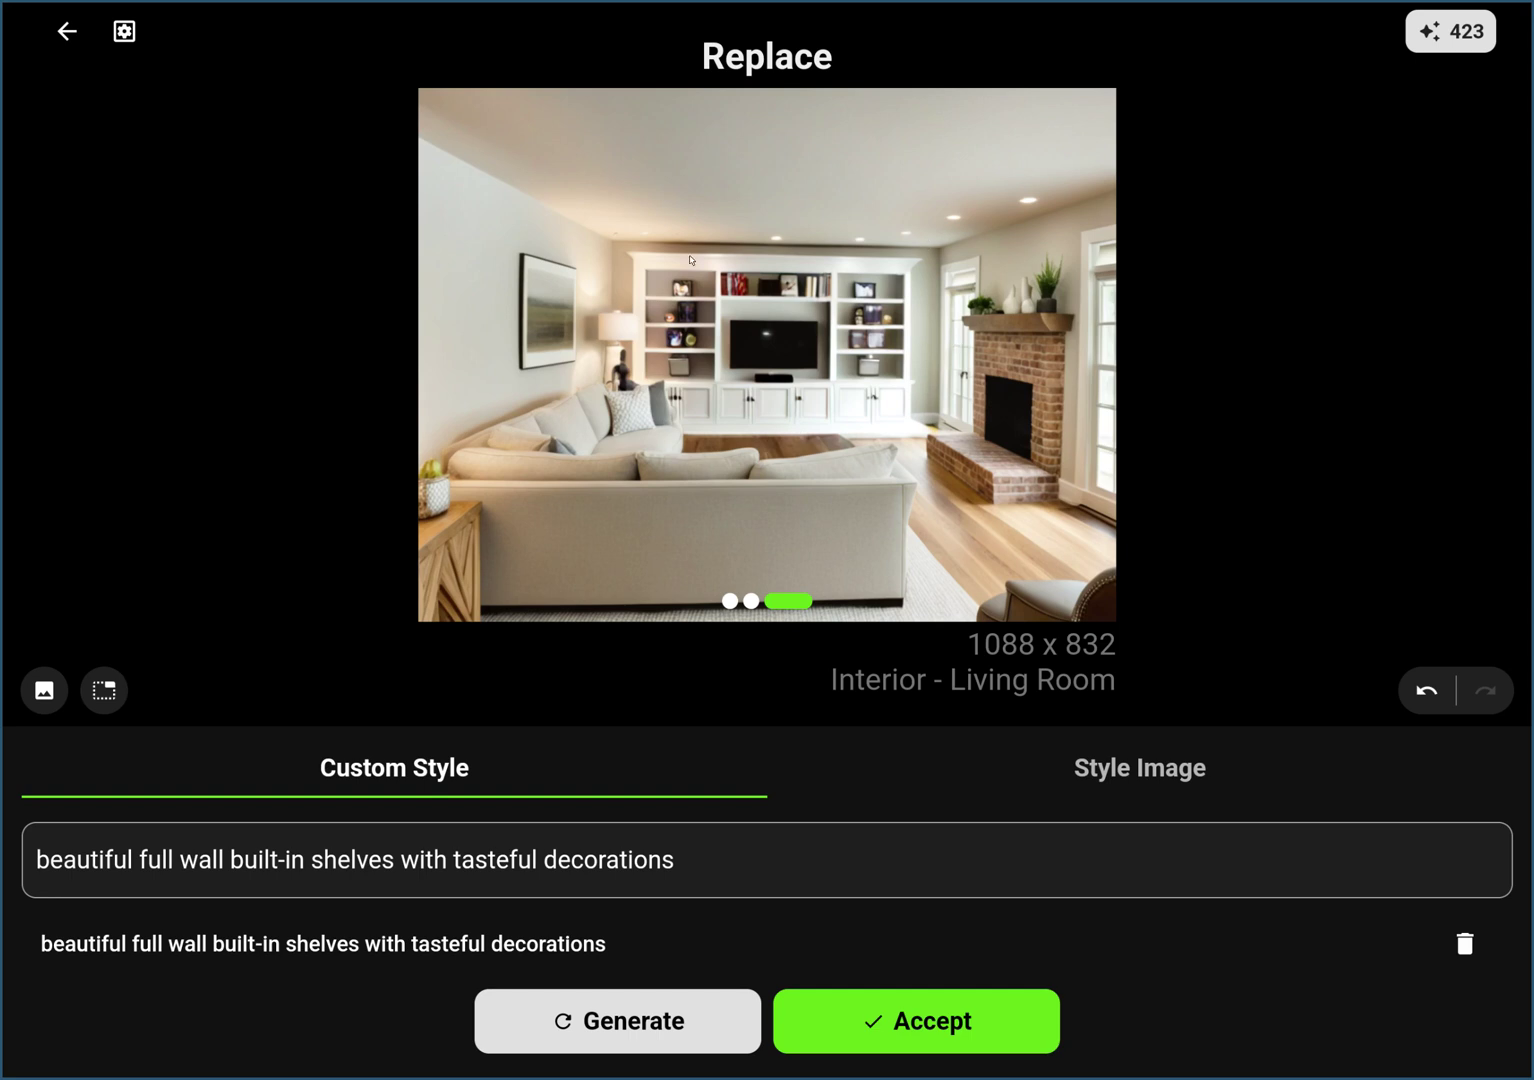
left_click_drag(472, 546, 584, 492)
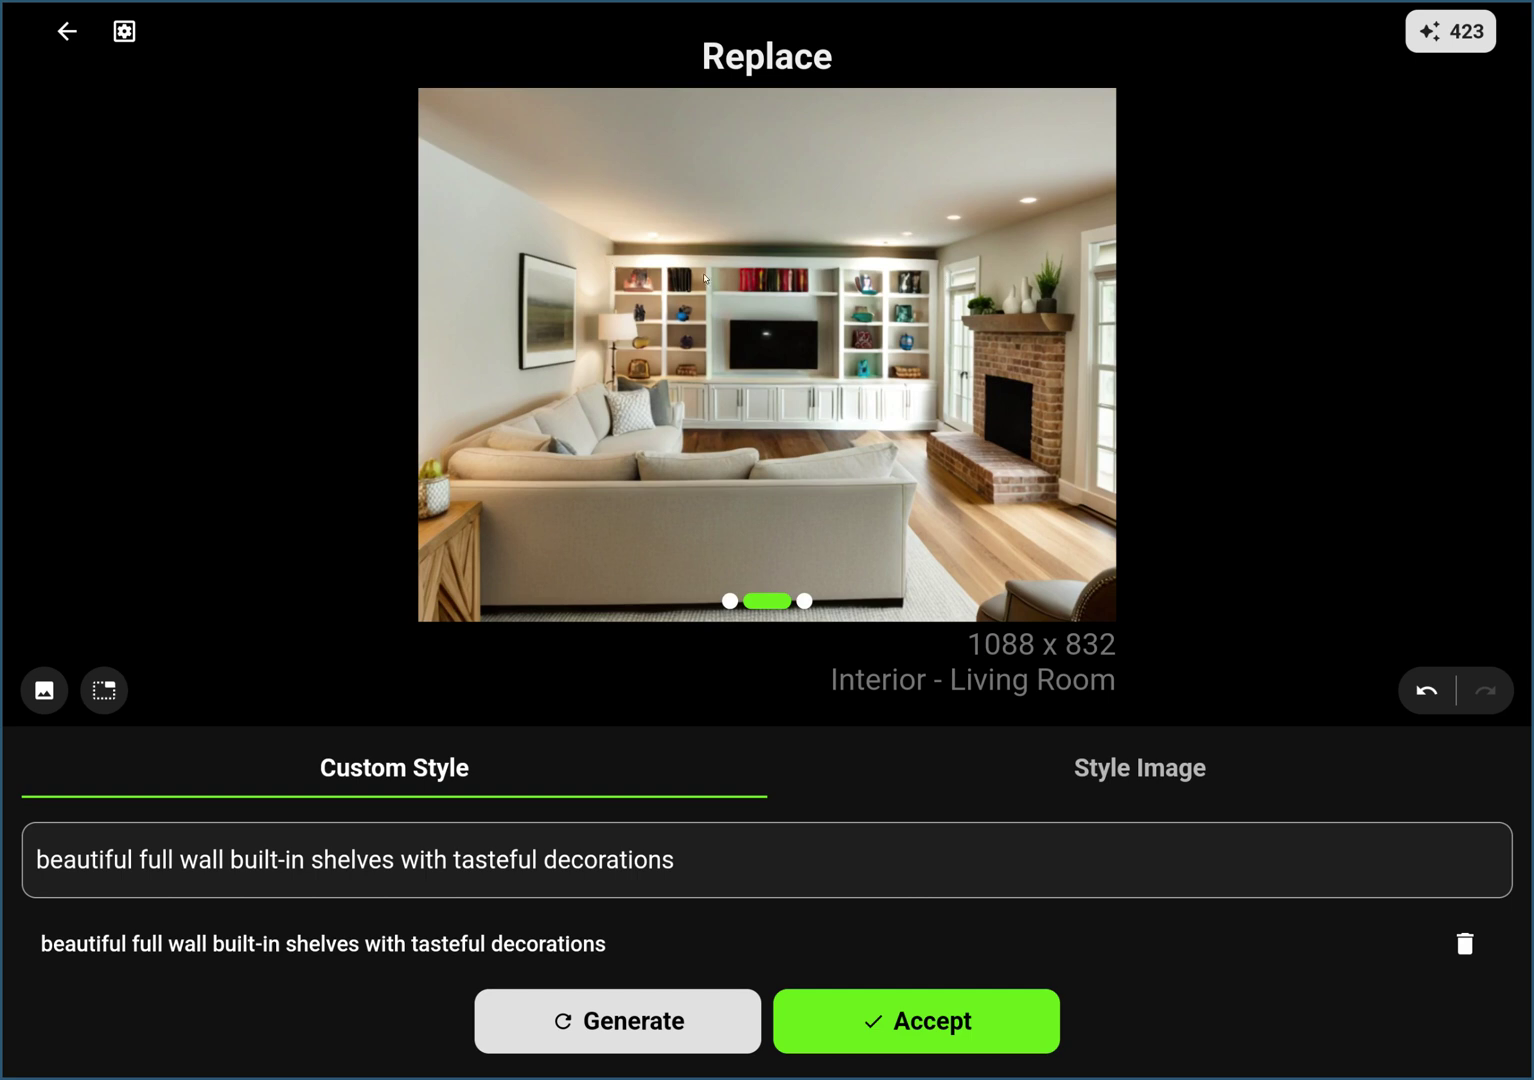
left_click_drag(920, 253, 1229, 343)
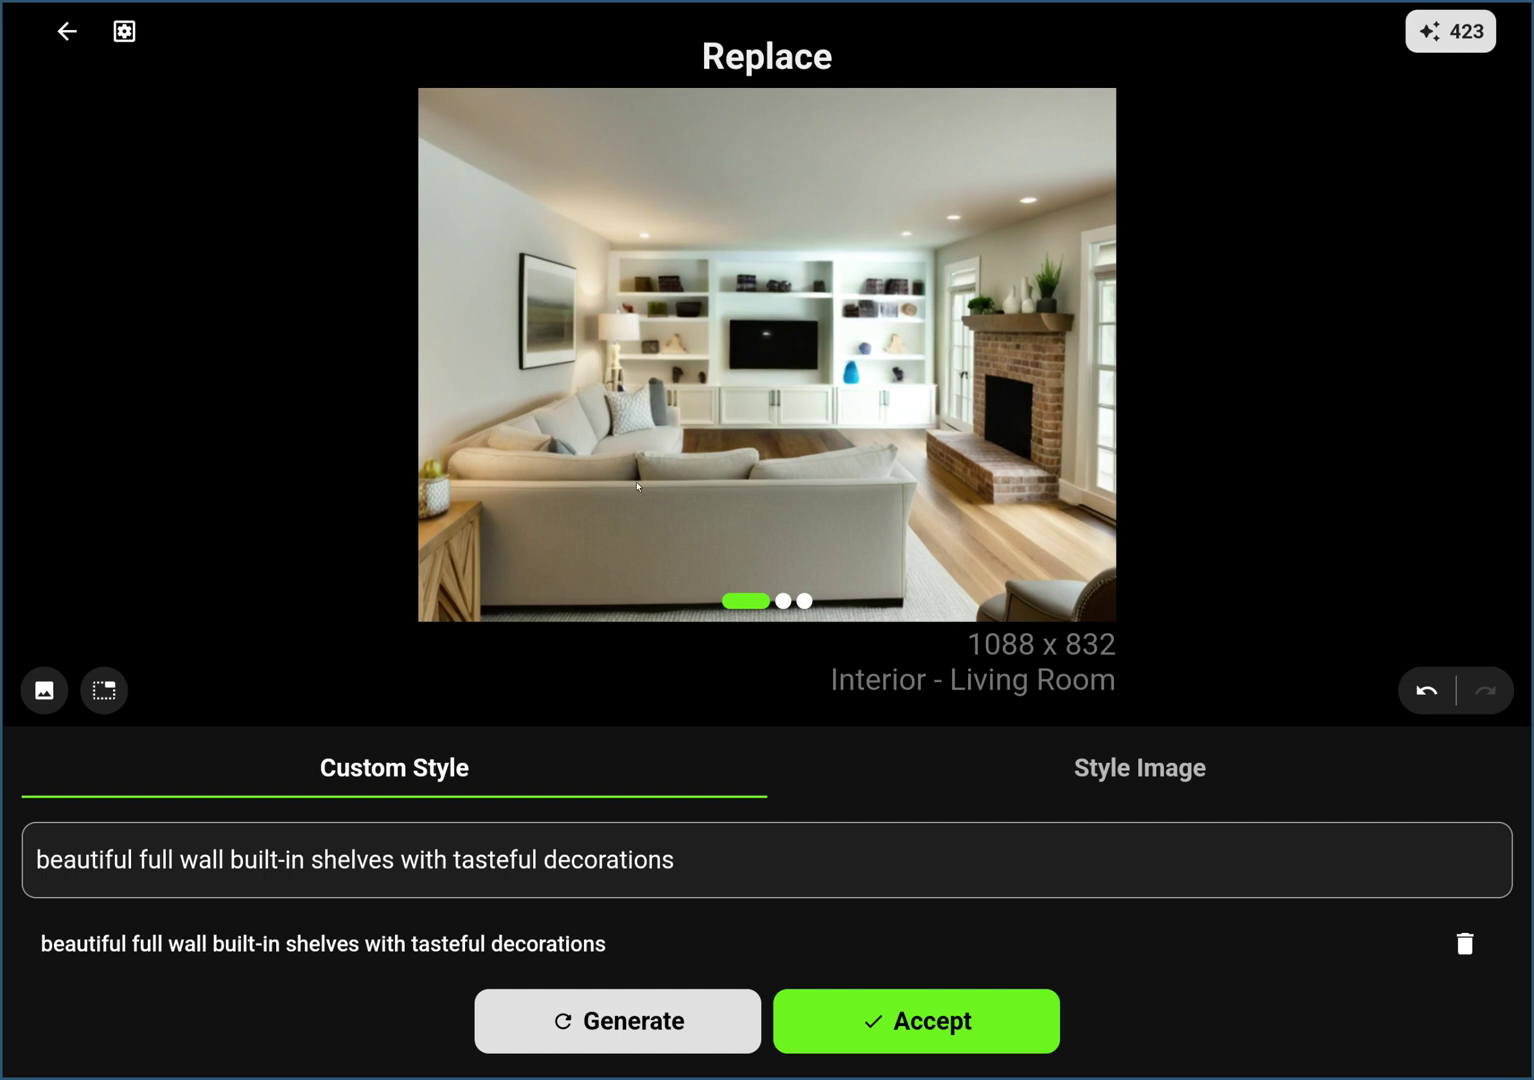
left_click(1142, 781)
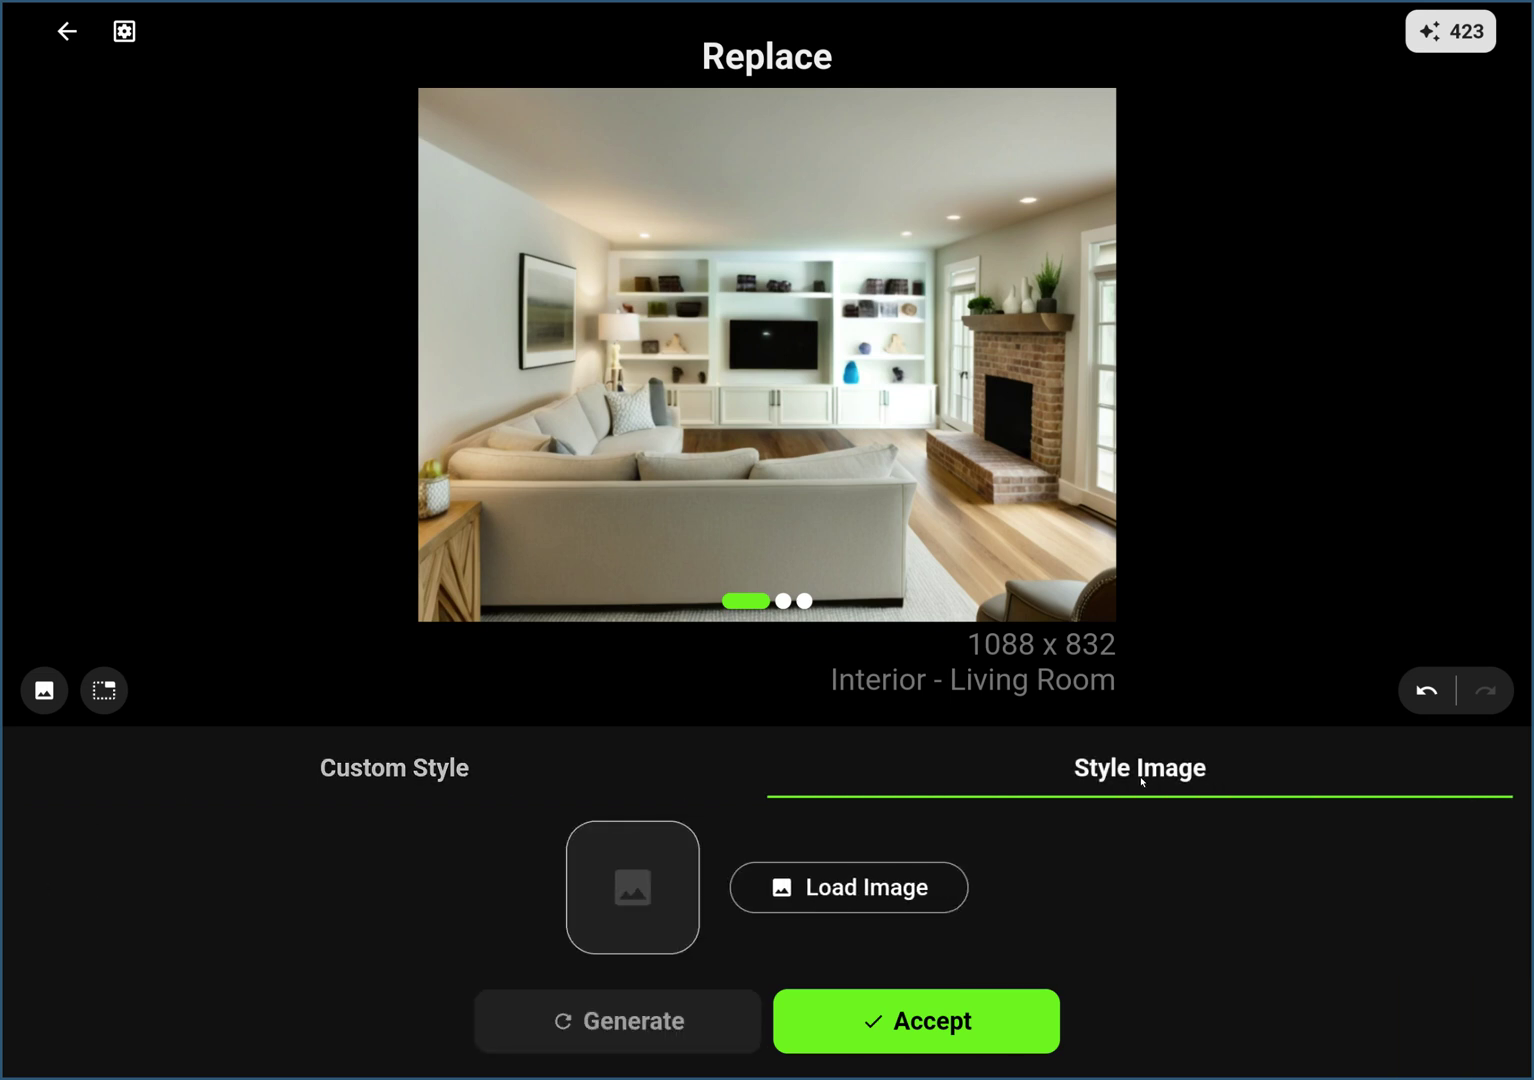
Load the white built-in shelving photo from the Drive forums folder as style image and preview it
left_click(888, 890)
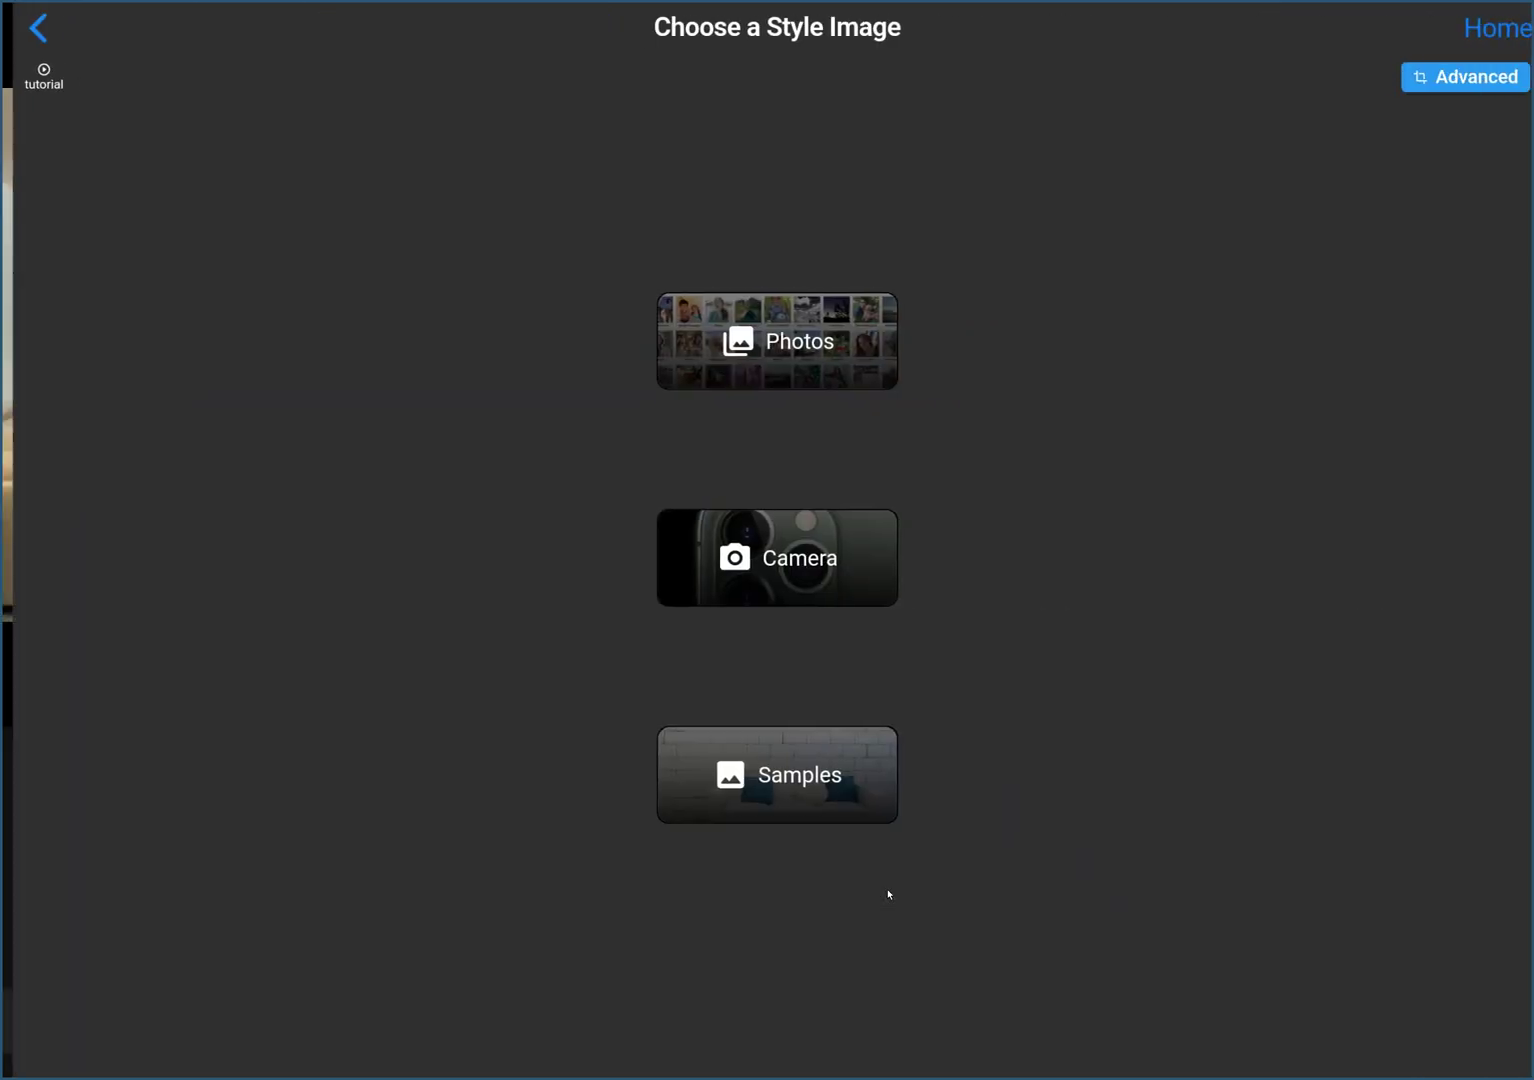
left_click(780, 355)
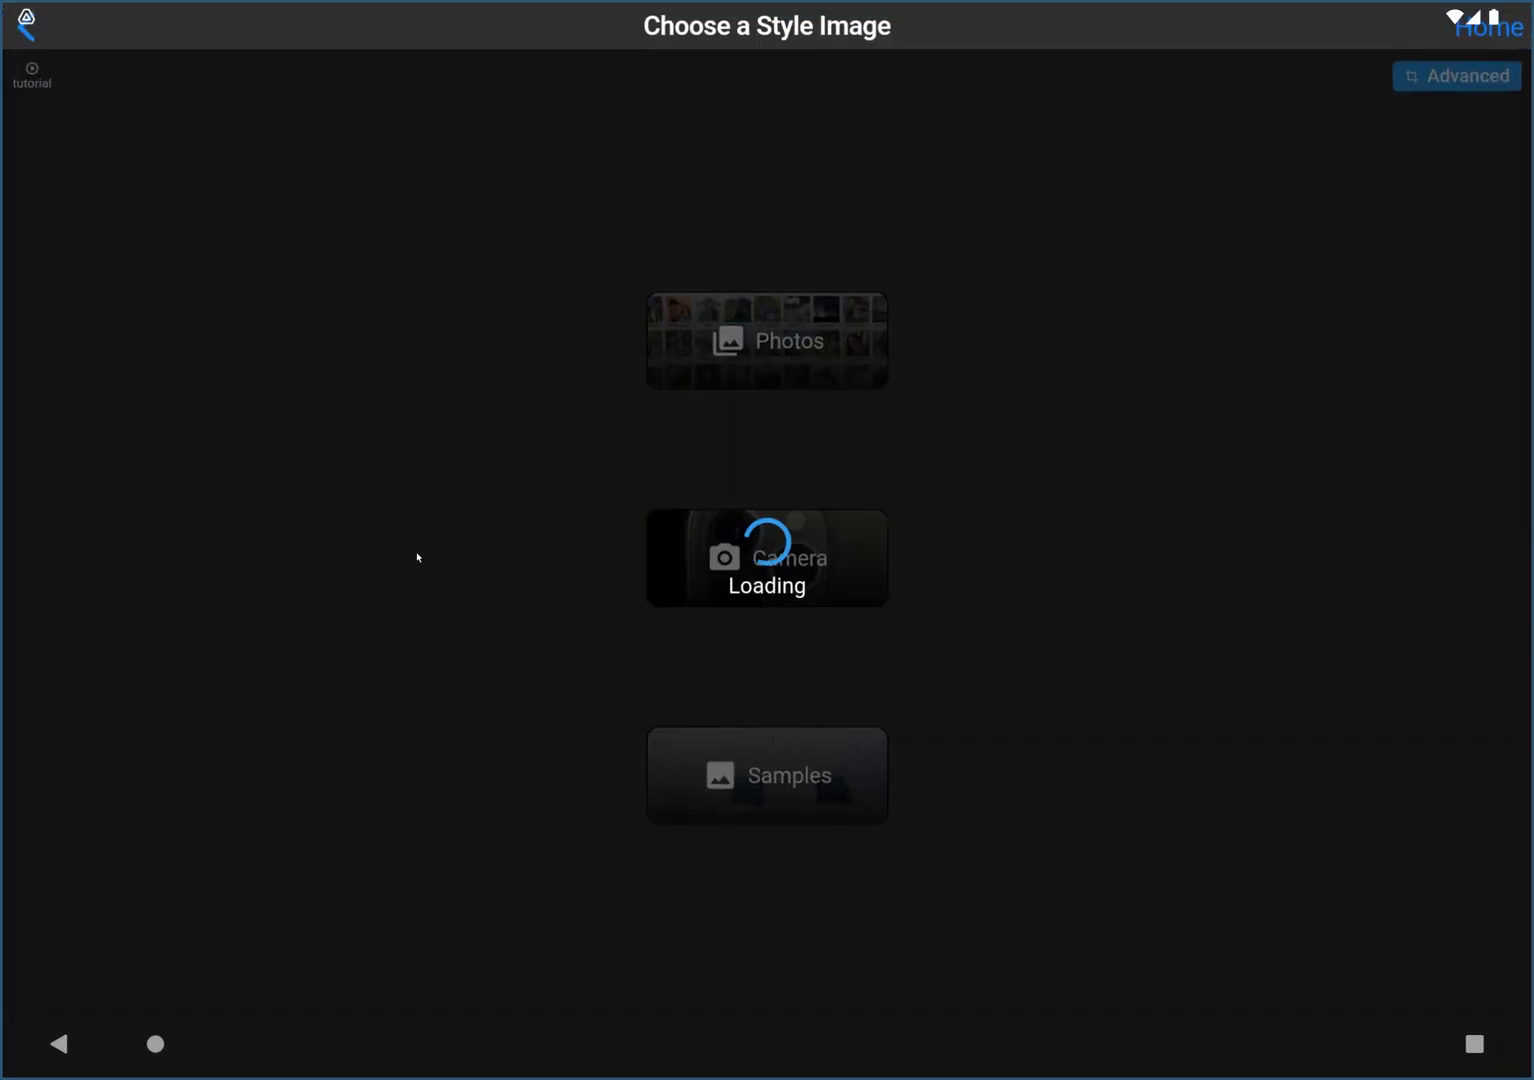
left_click(405, 502)
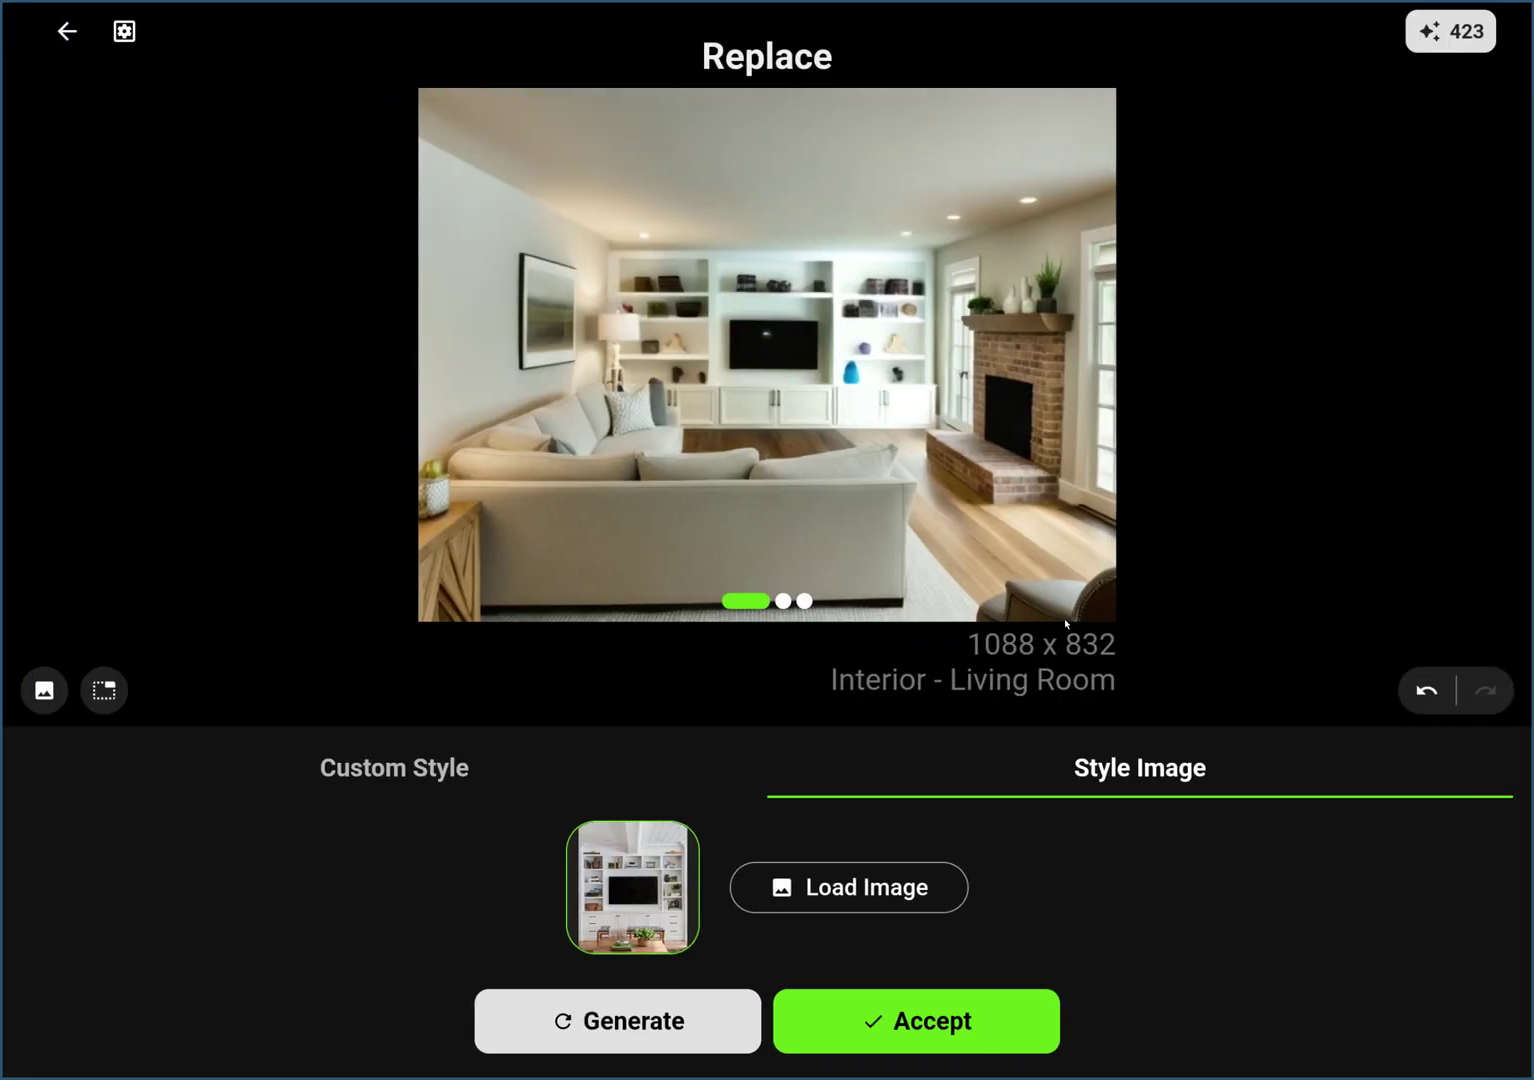
left_click(643, 922)
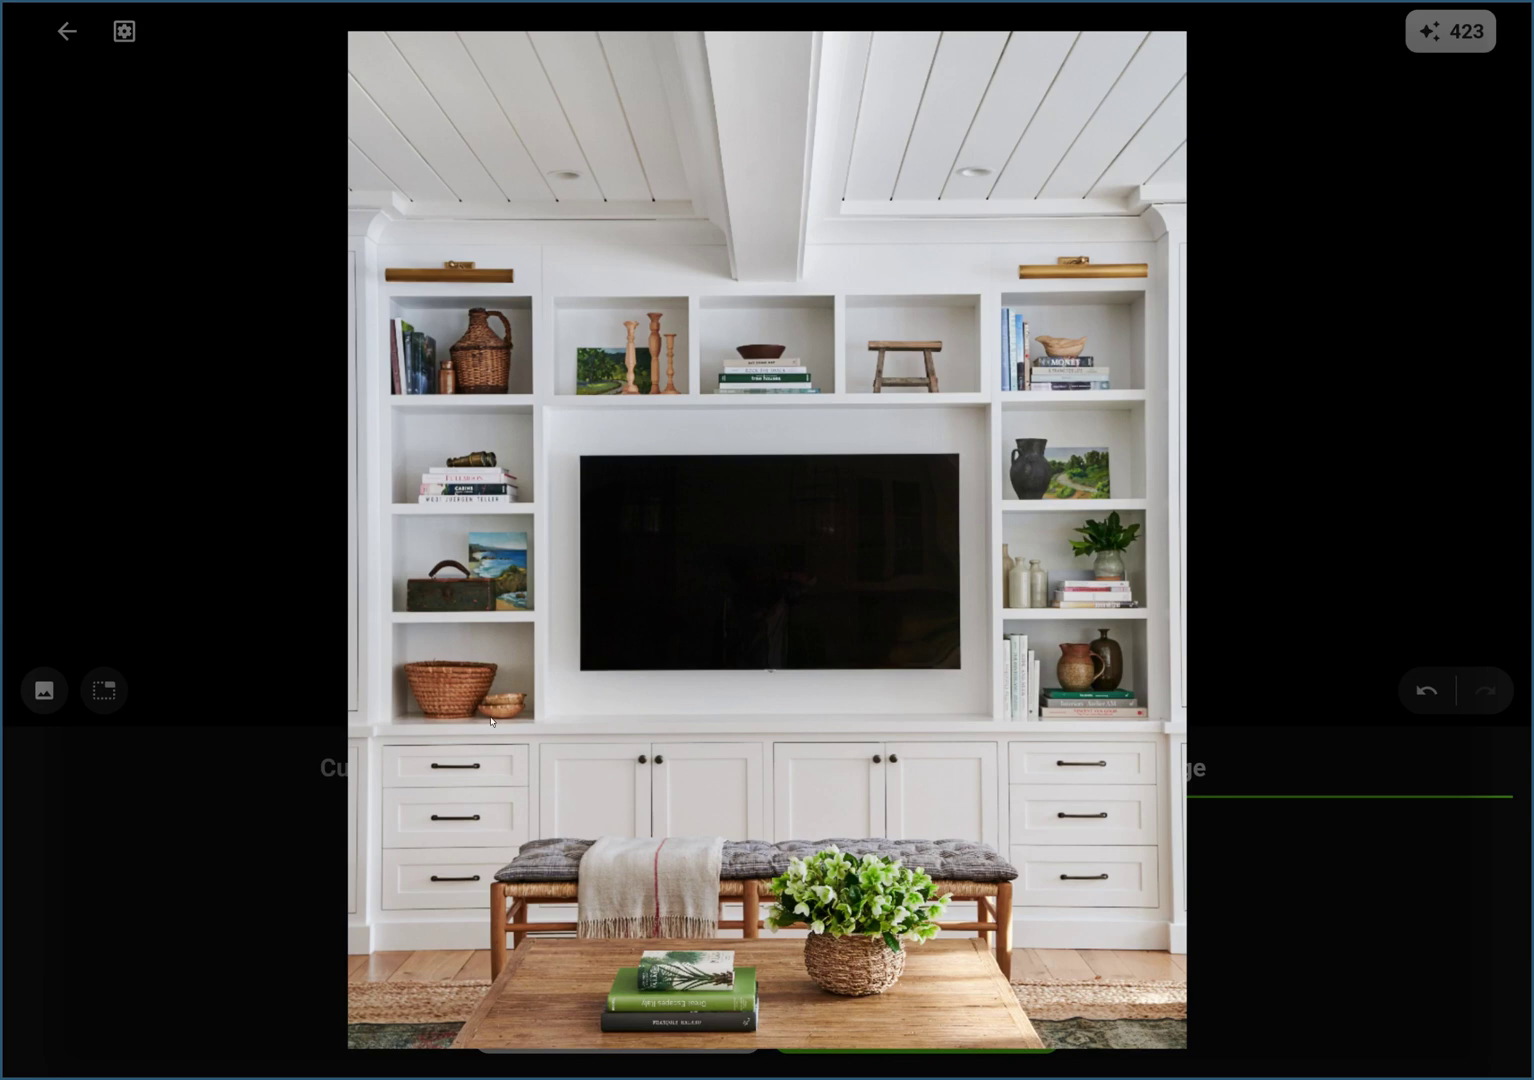
Close the full-size style preview and display the mask over the shelving area
left_click(1332, 389)
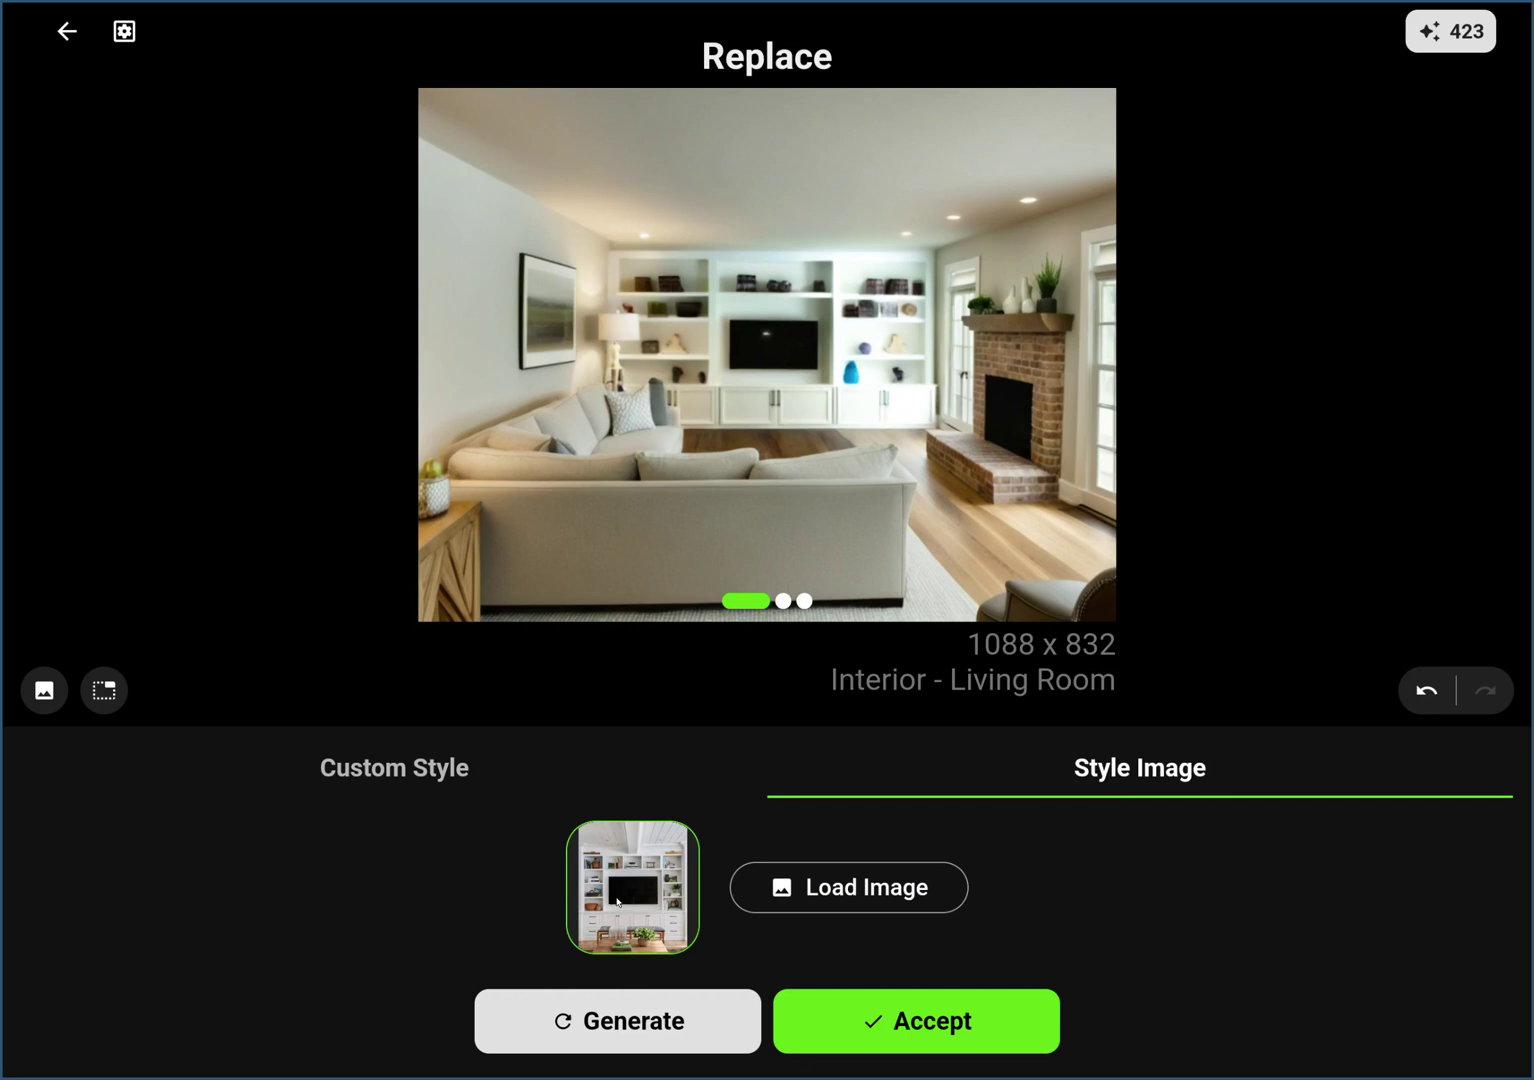
left_click(105, 694)
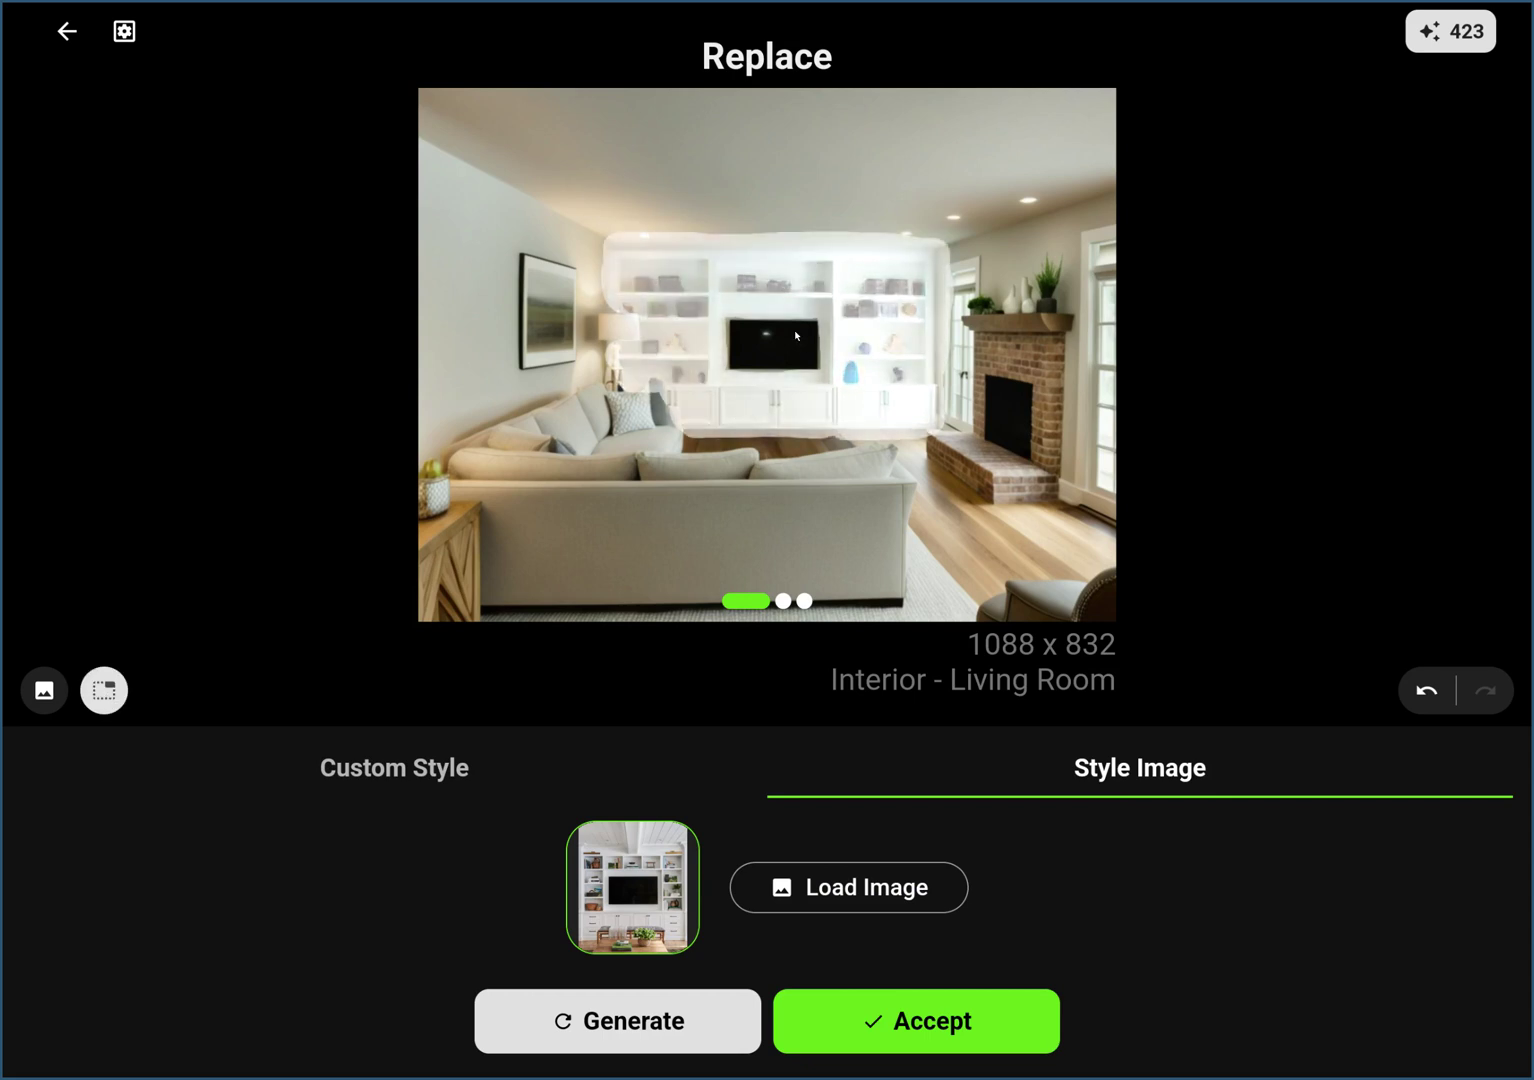
Generate shelving restyled from the reference photo, browse the results, and recheck the style image
left_click(660, 1024)
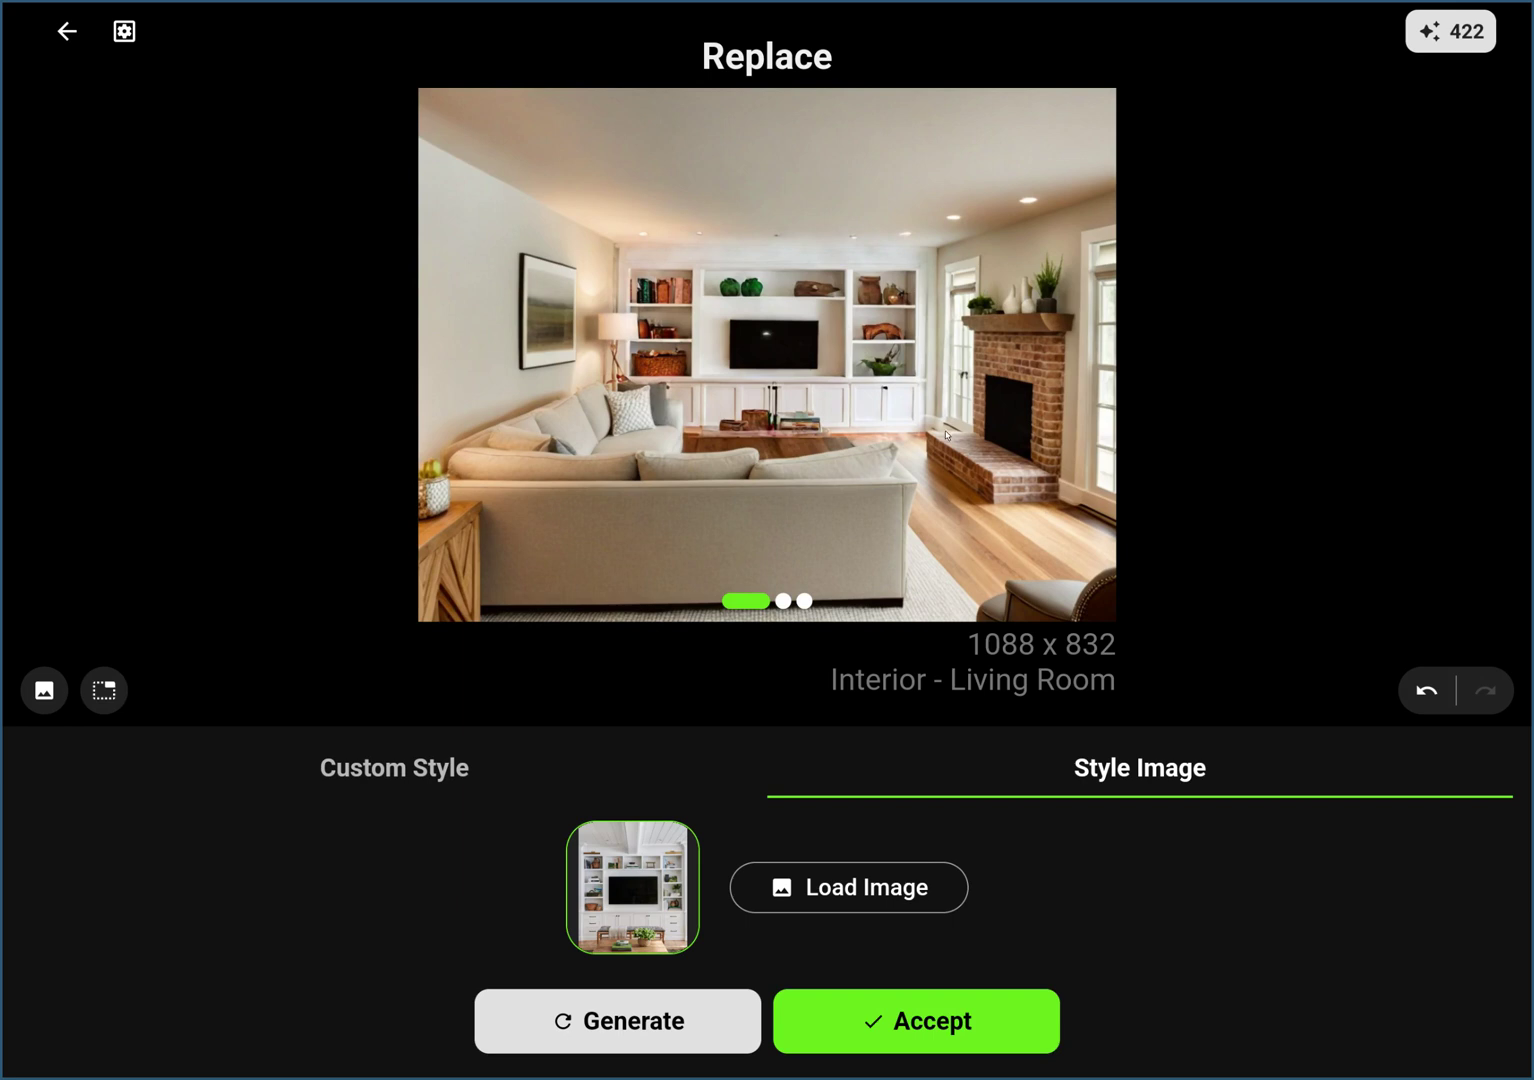
scroll(873, 483, "down", 1)
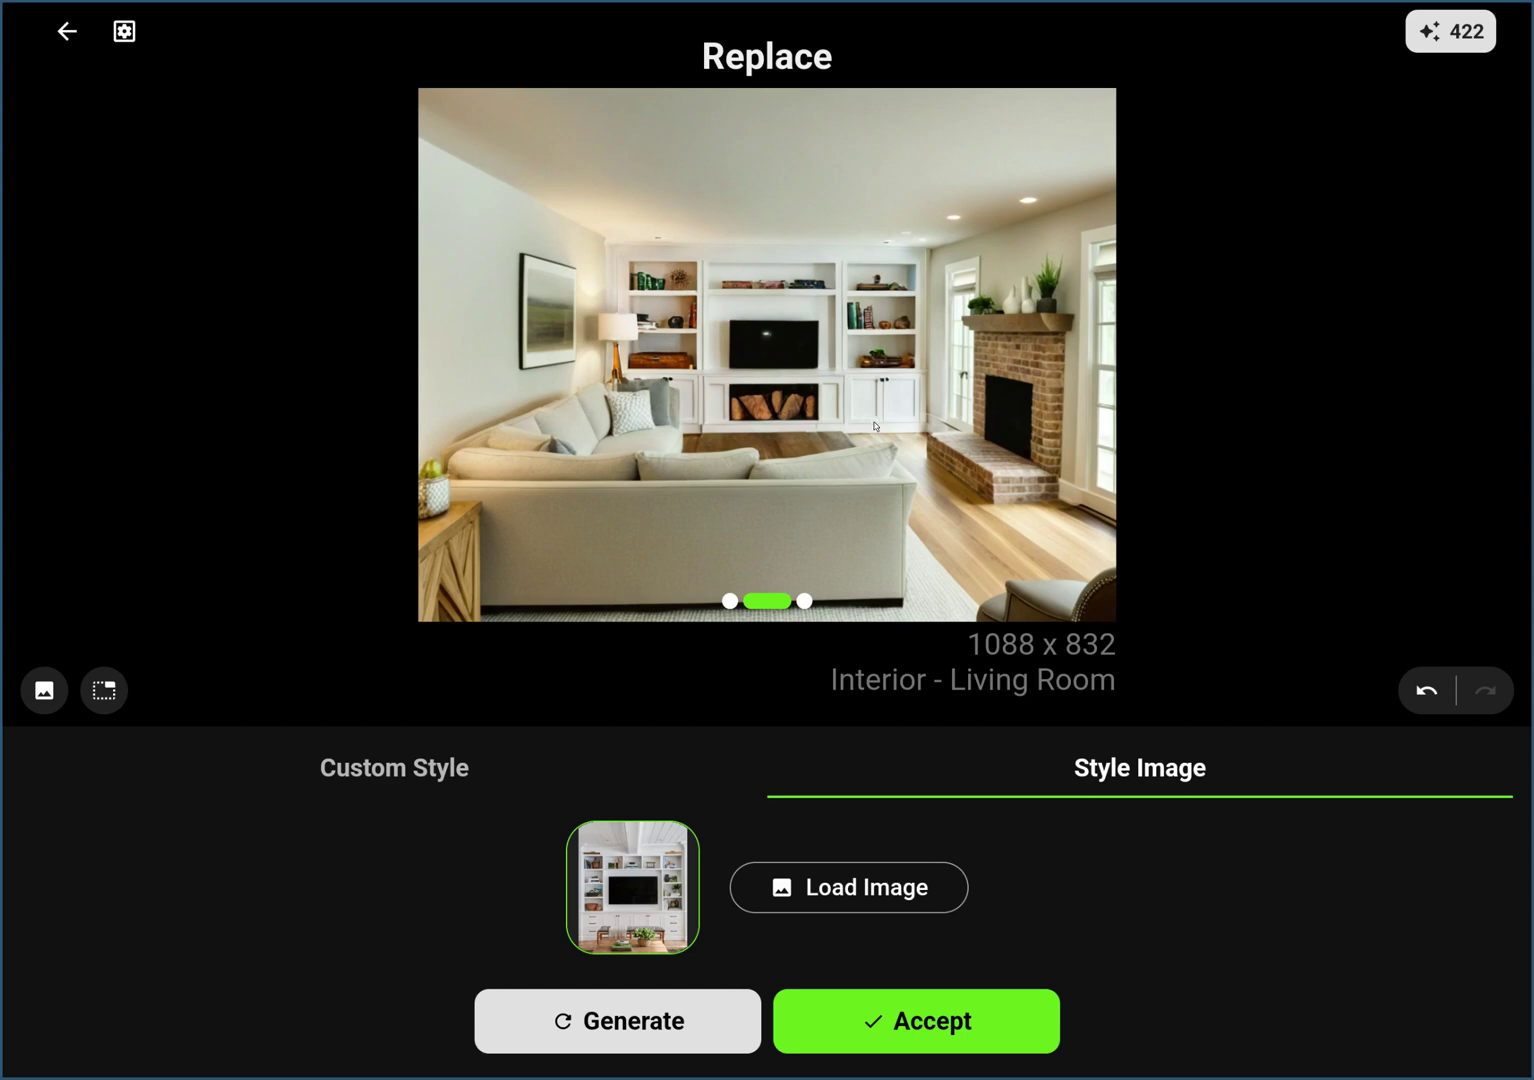
left_click_drag(877, 428, 530, 437)
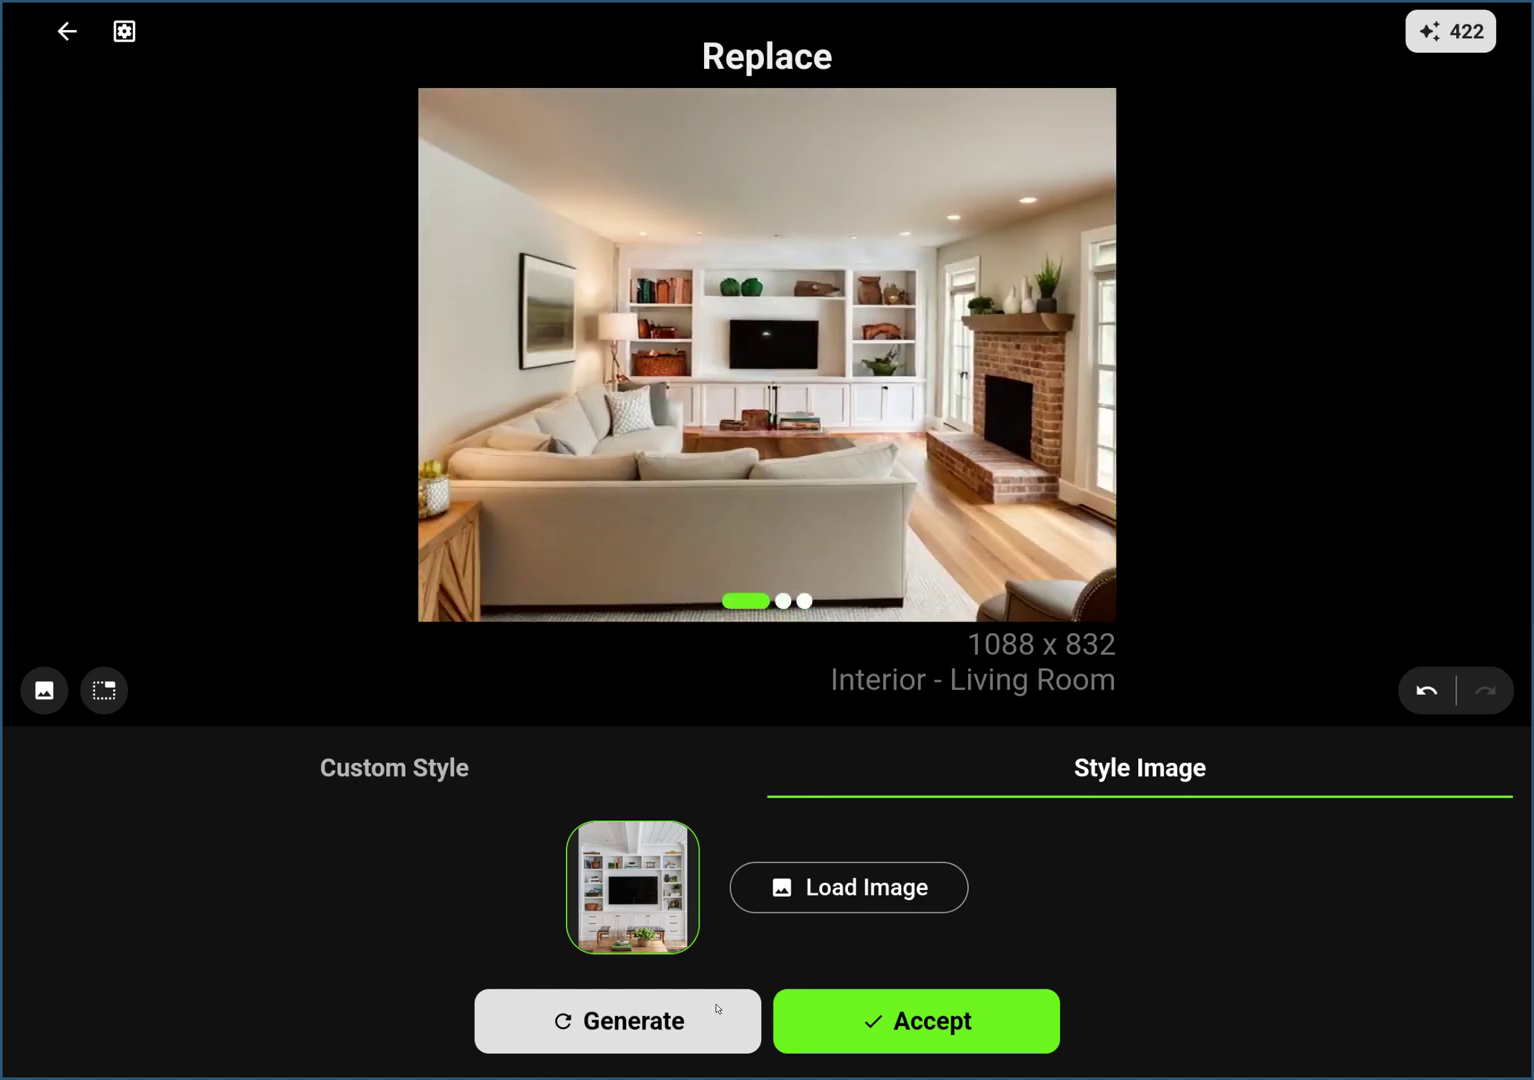
left_click(637, 871)
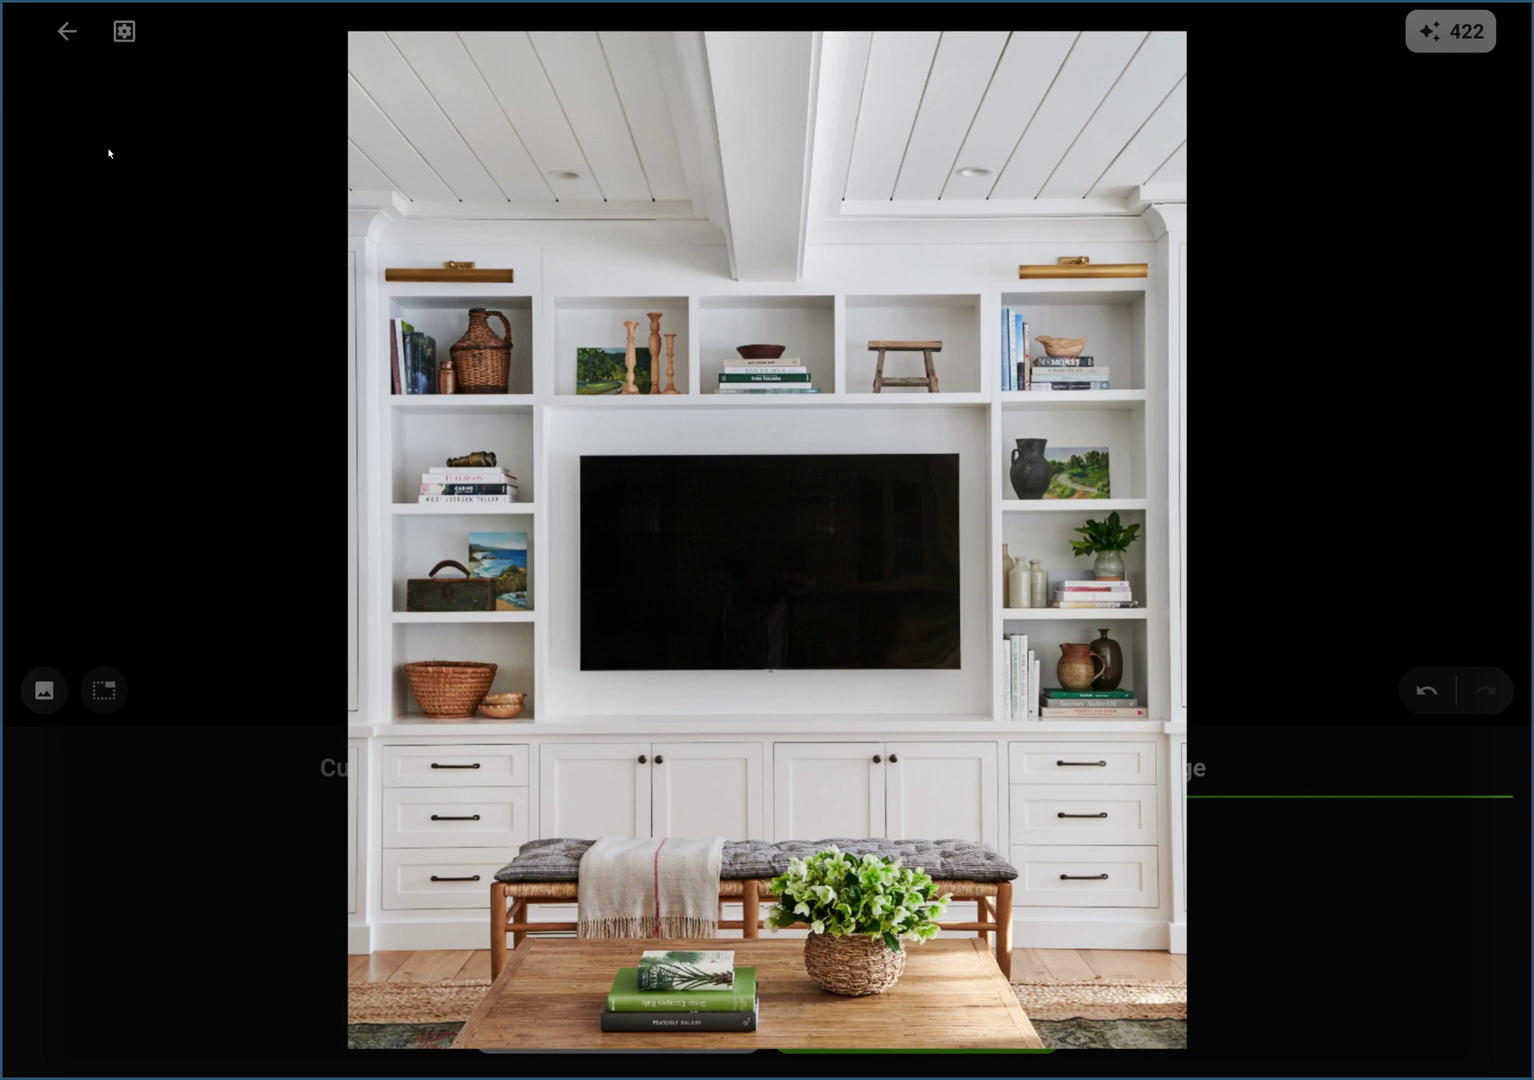
left_click(1345, 589)
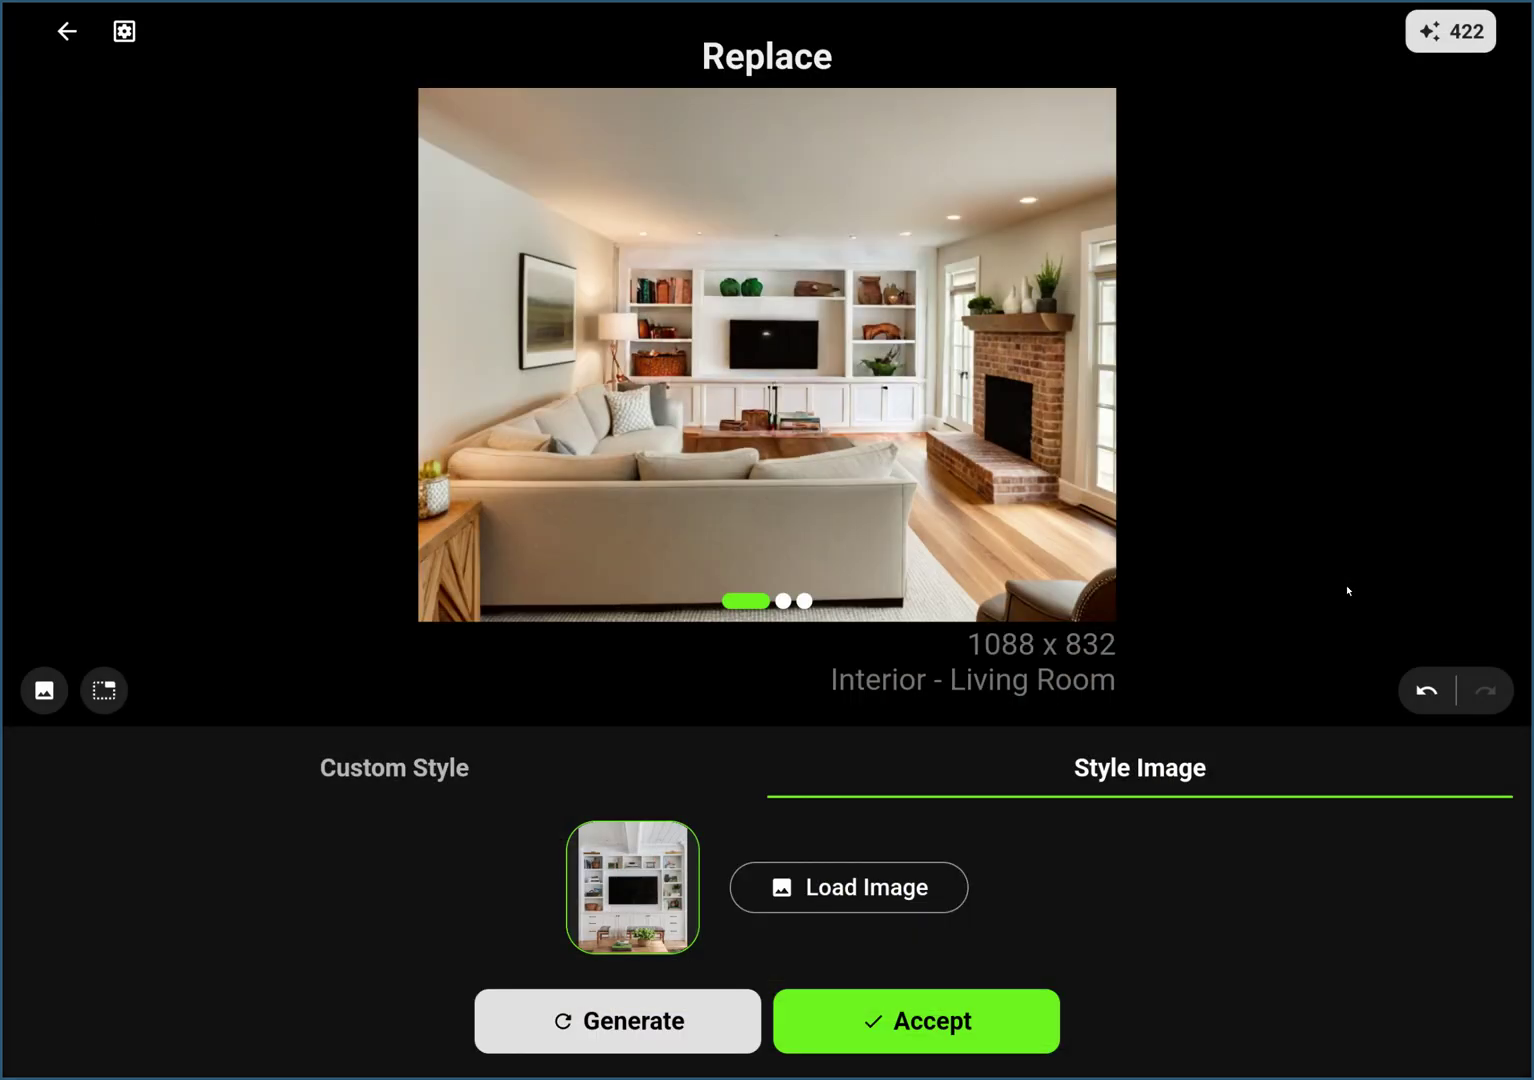
left_click(922, 1038)
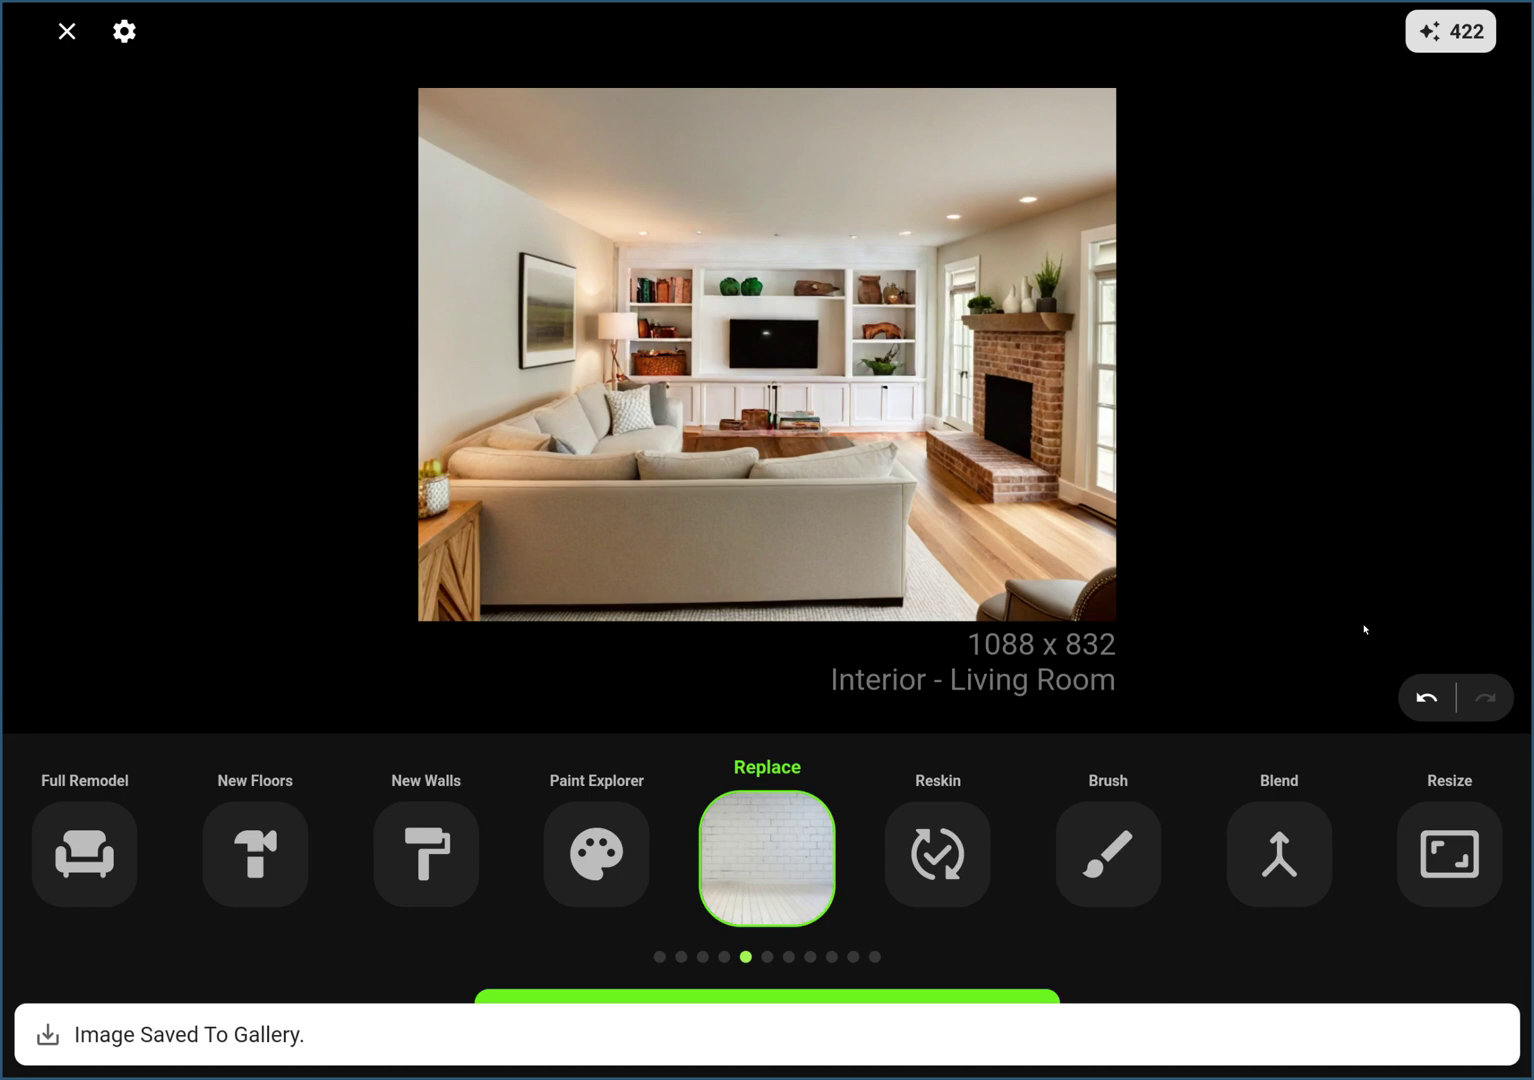
left_click(1430, 704)
left_click(1431, 704)
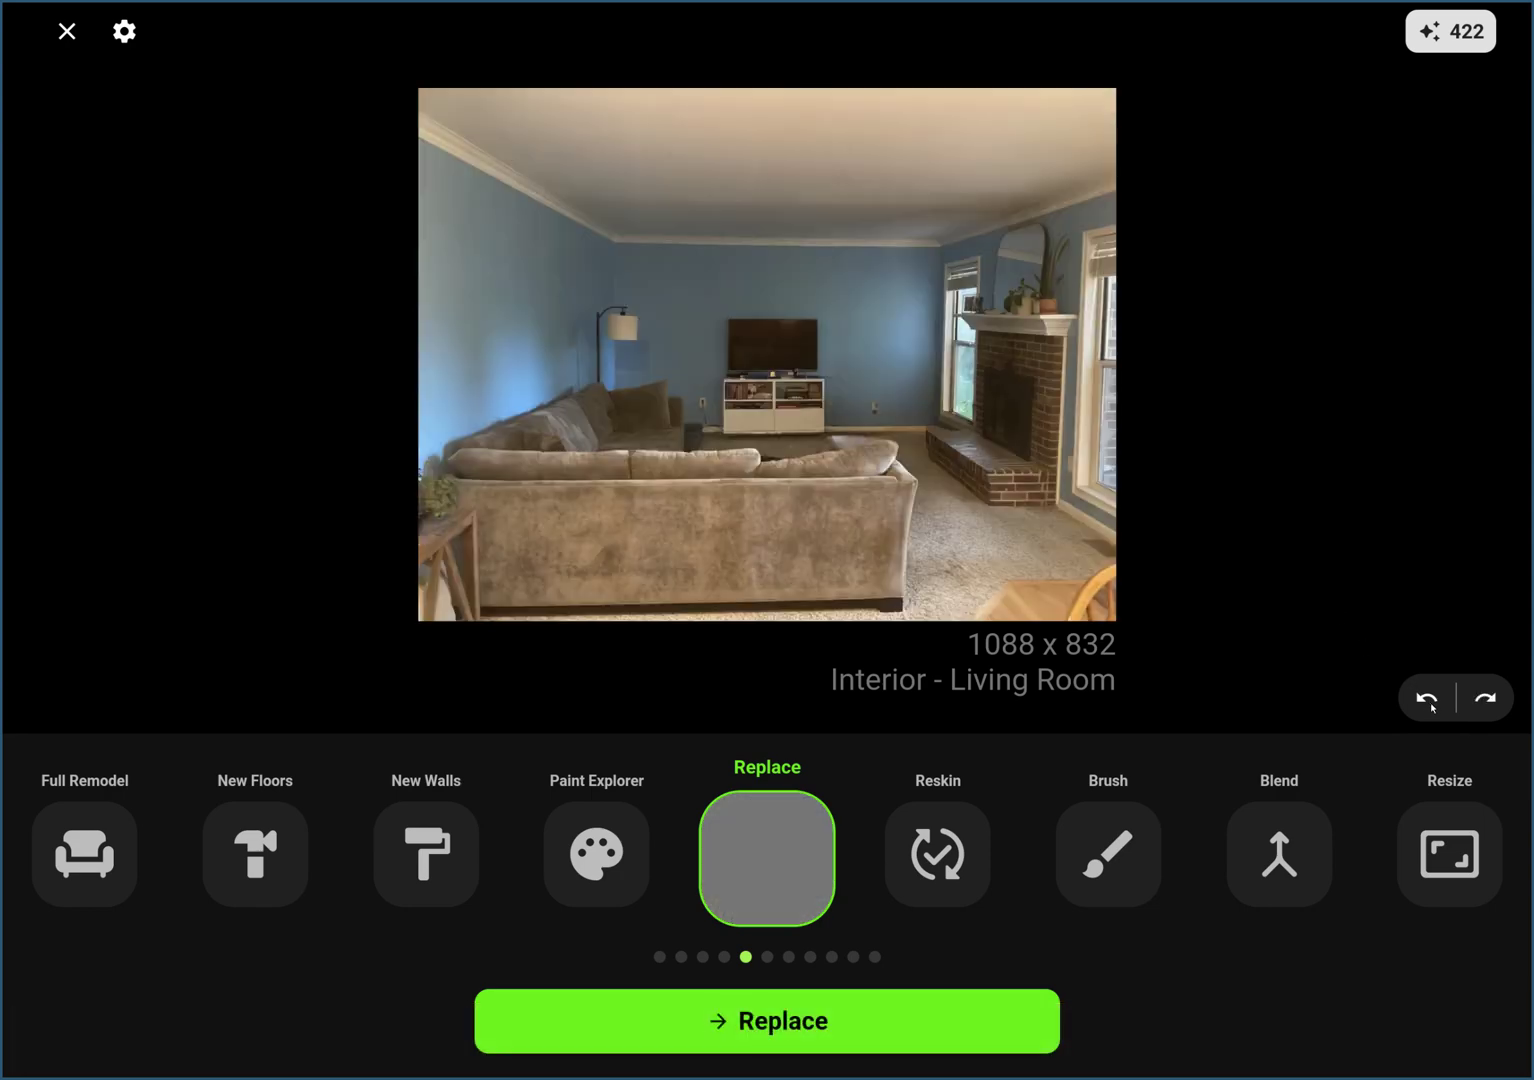
left_click(1486, 701)
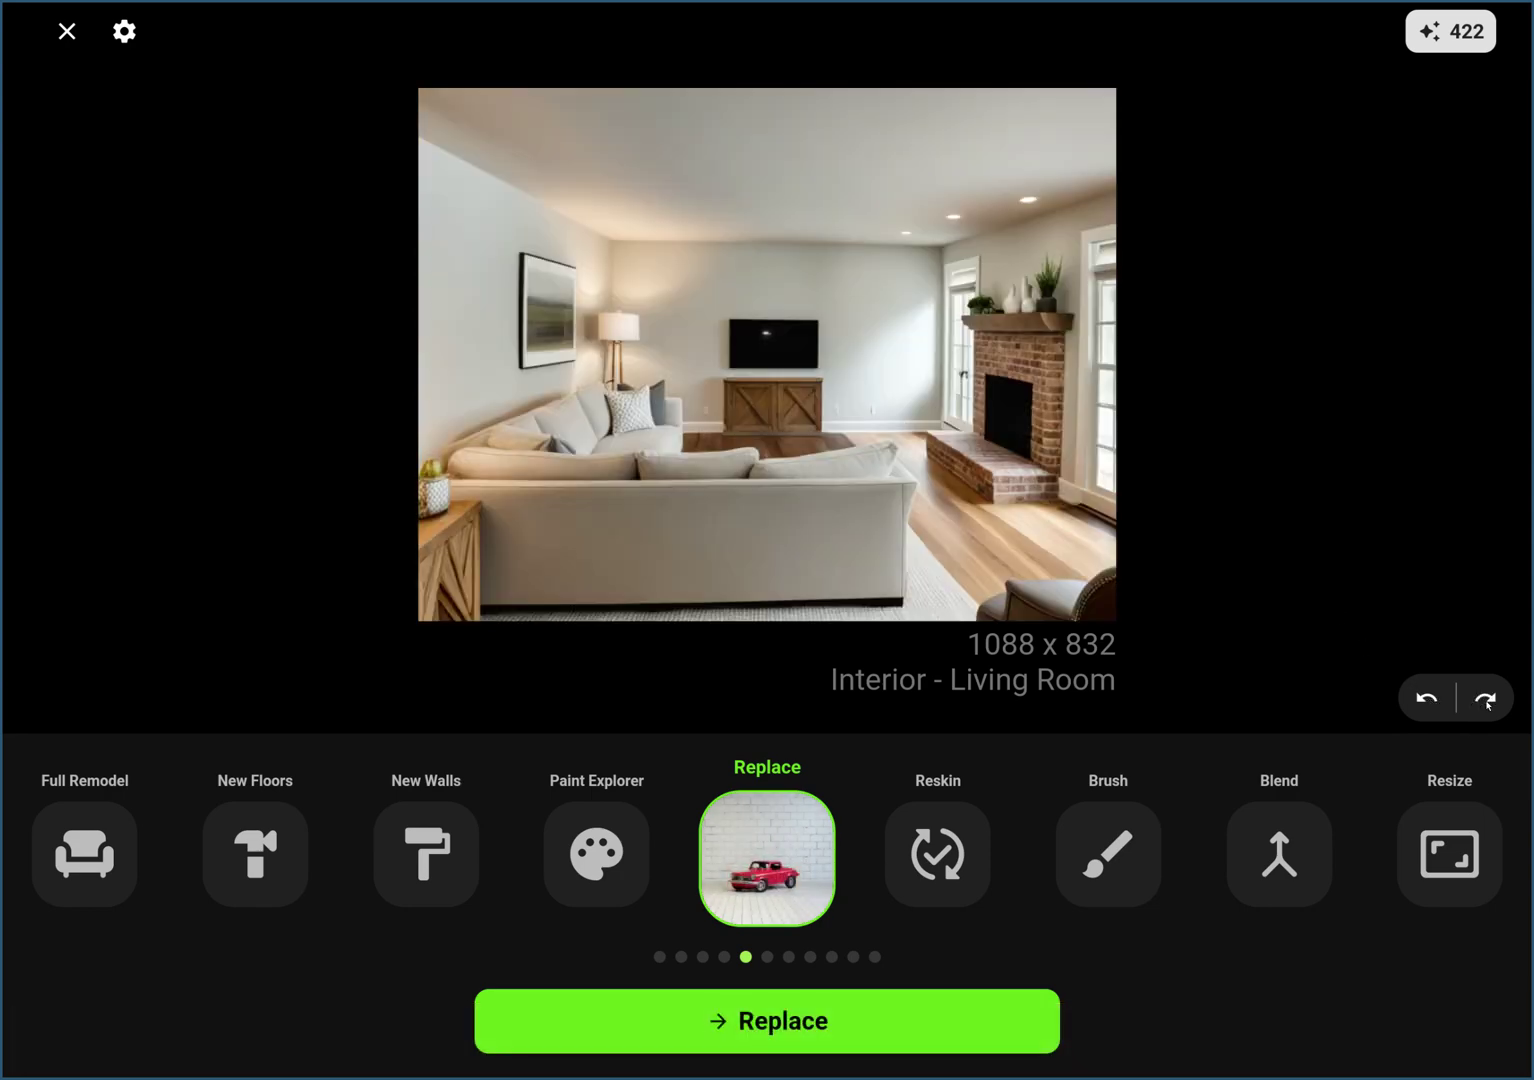
left_click(1428, 700)
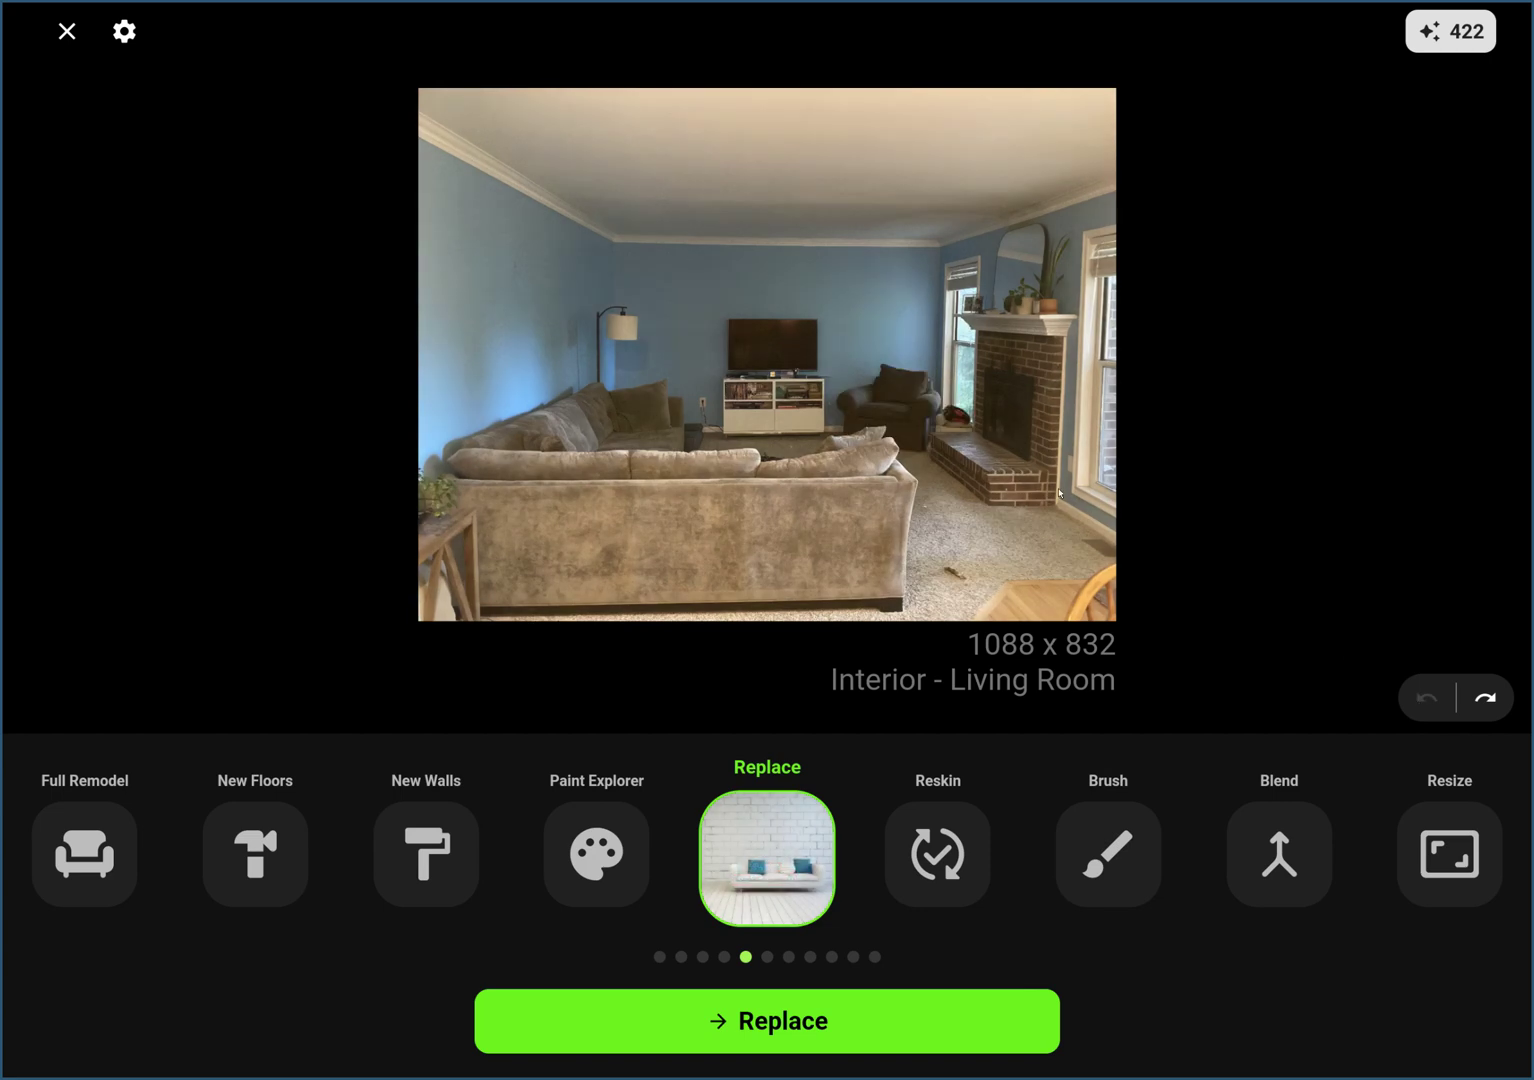
left_click(1490, 701)
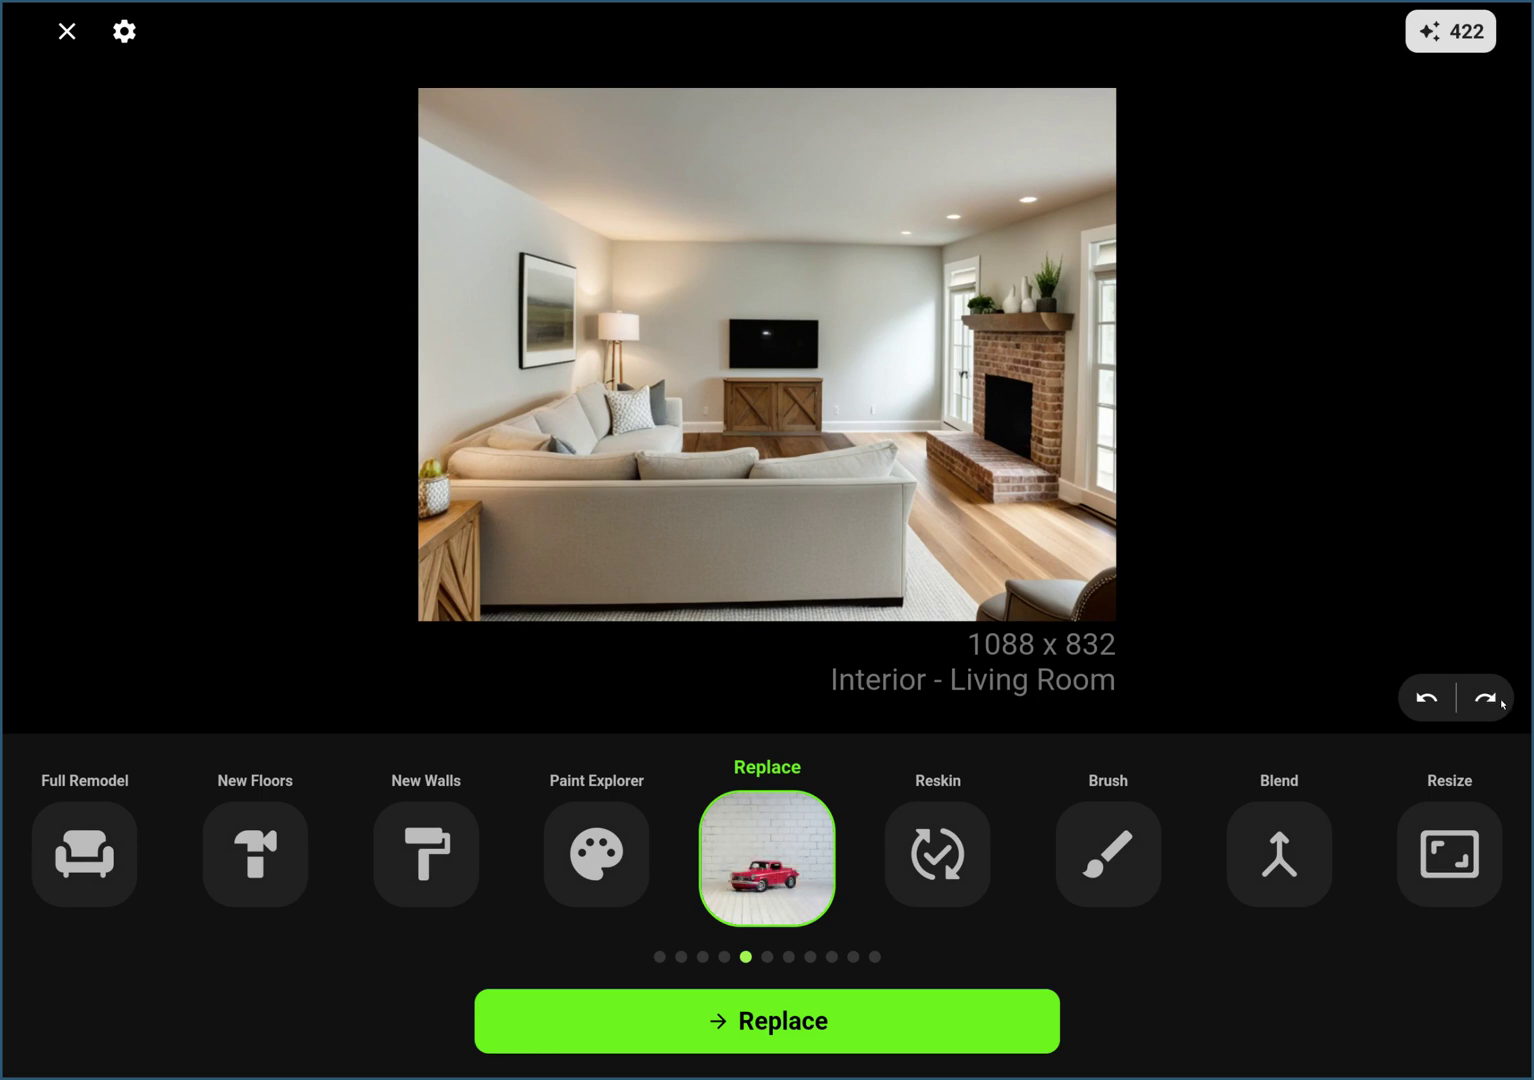
left_click(1490, 701)
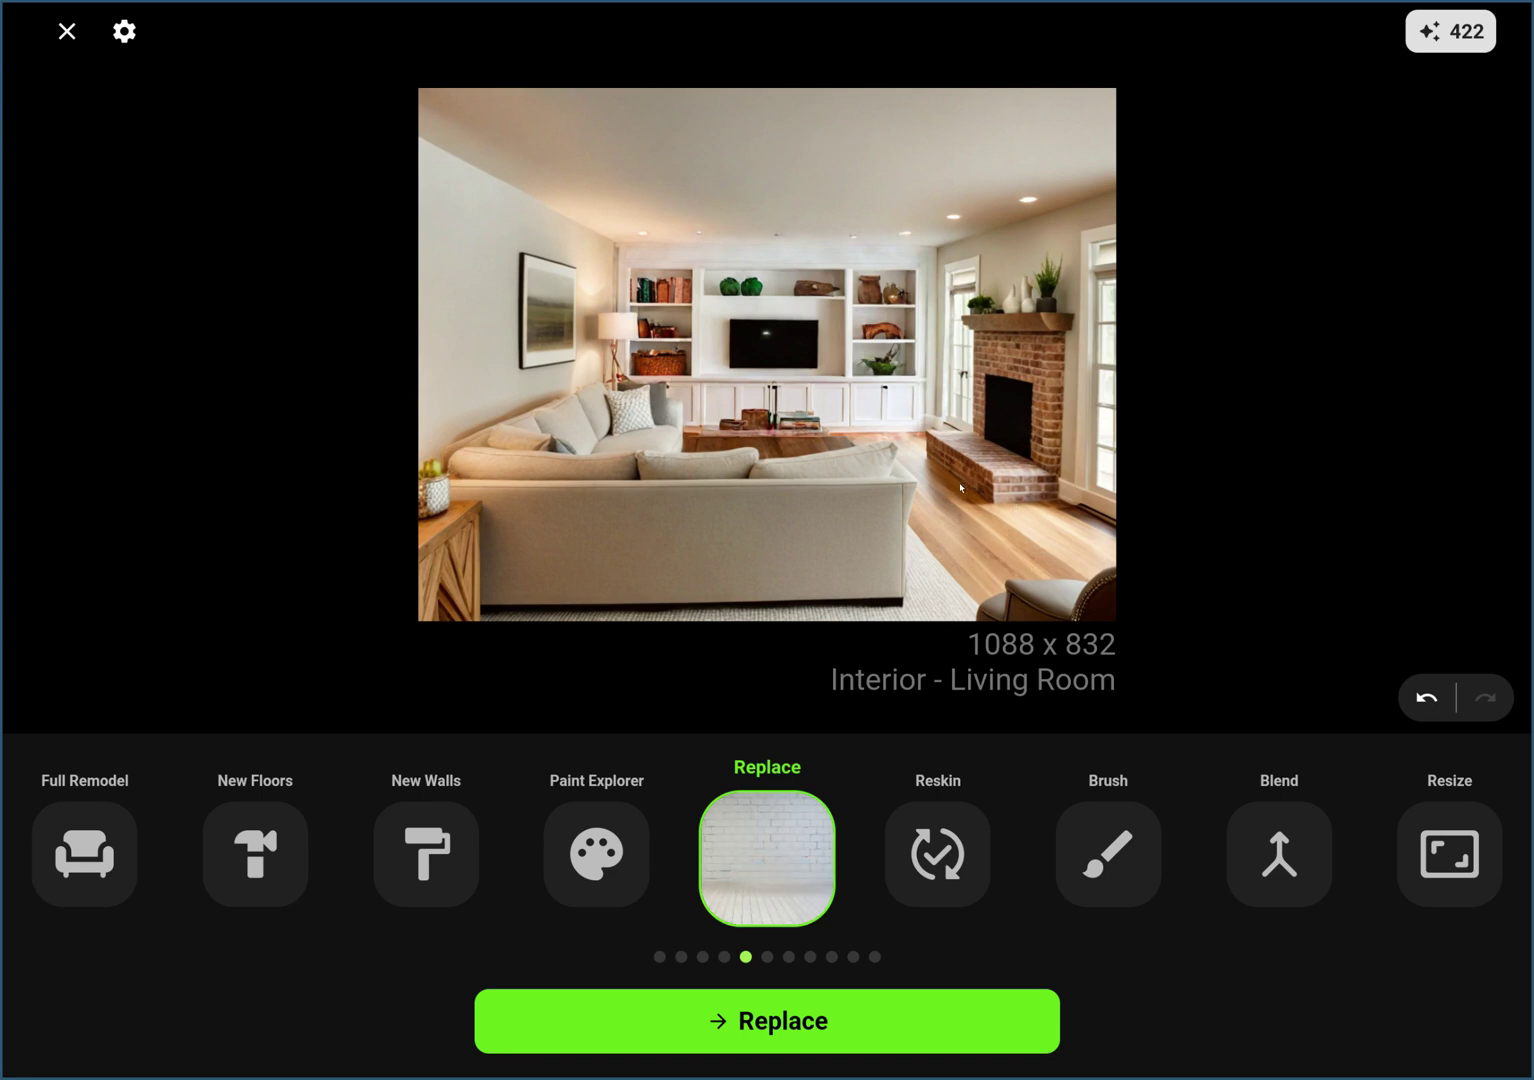
Upscale the shelving render 3x to 3264x2496 with the Accurate Upscaler
left_click_drag(1163, 817, 647, 822)
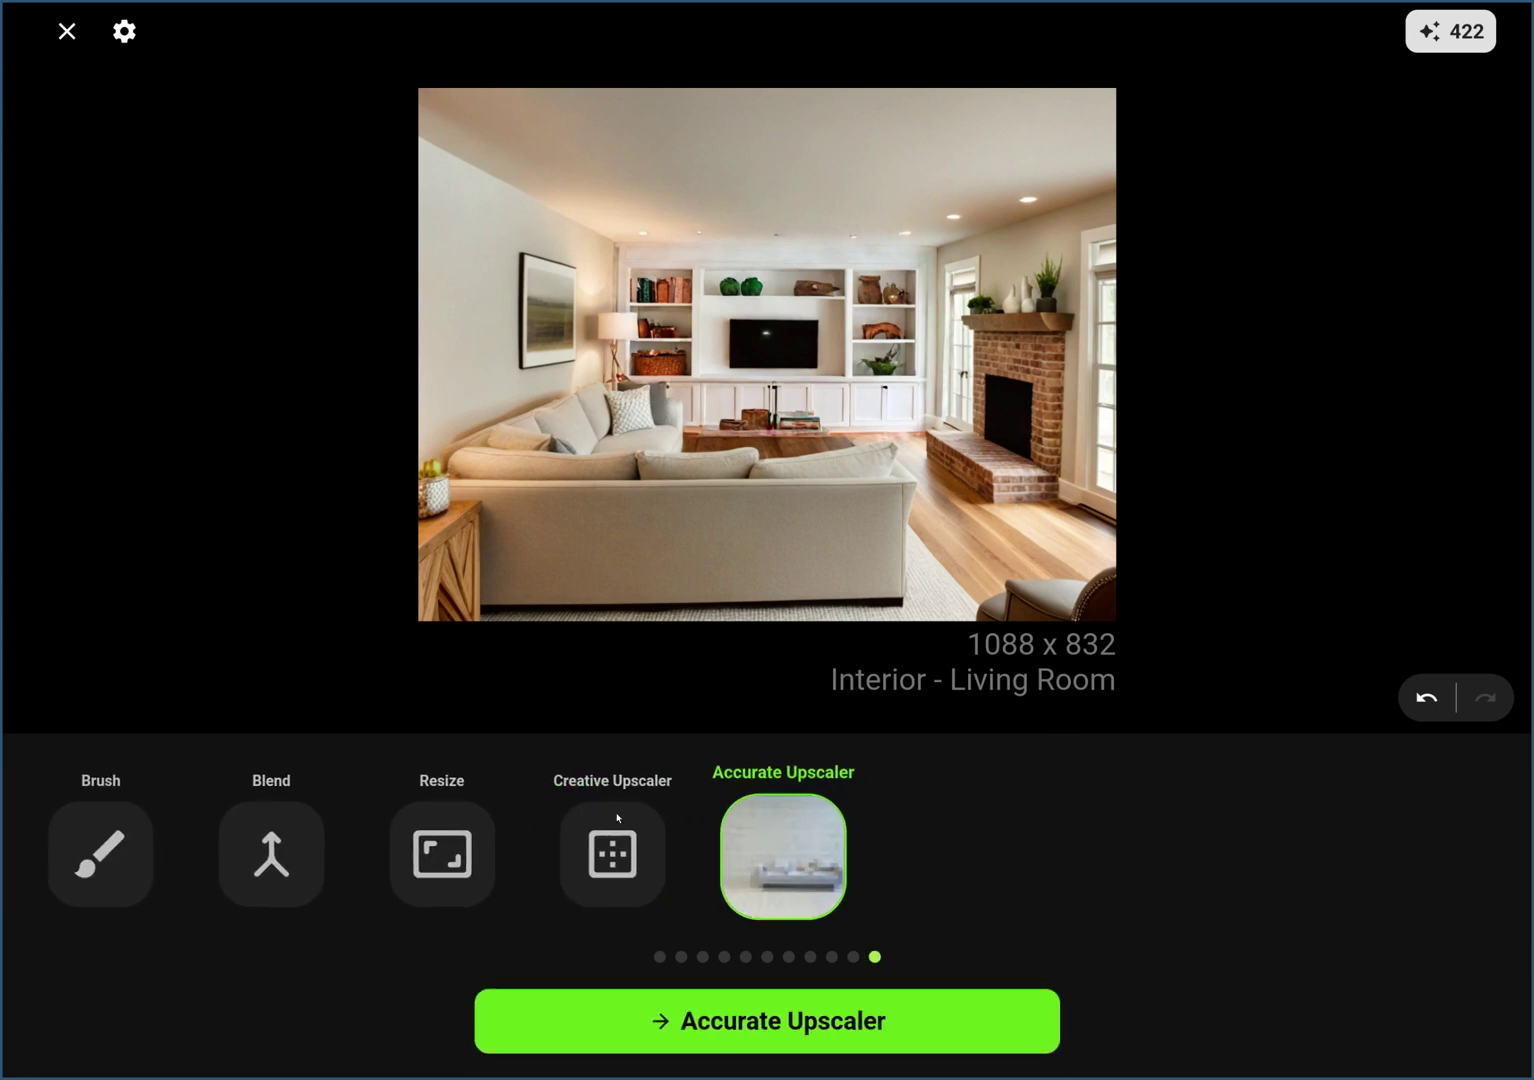
left_click(830, 1025)
left_click(825, 543)
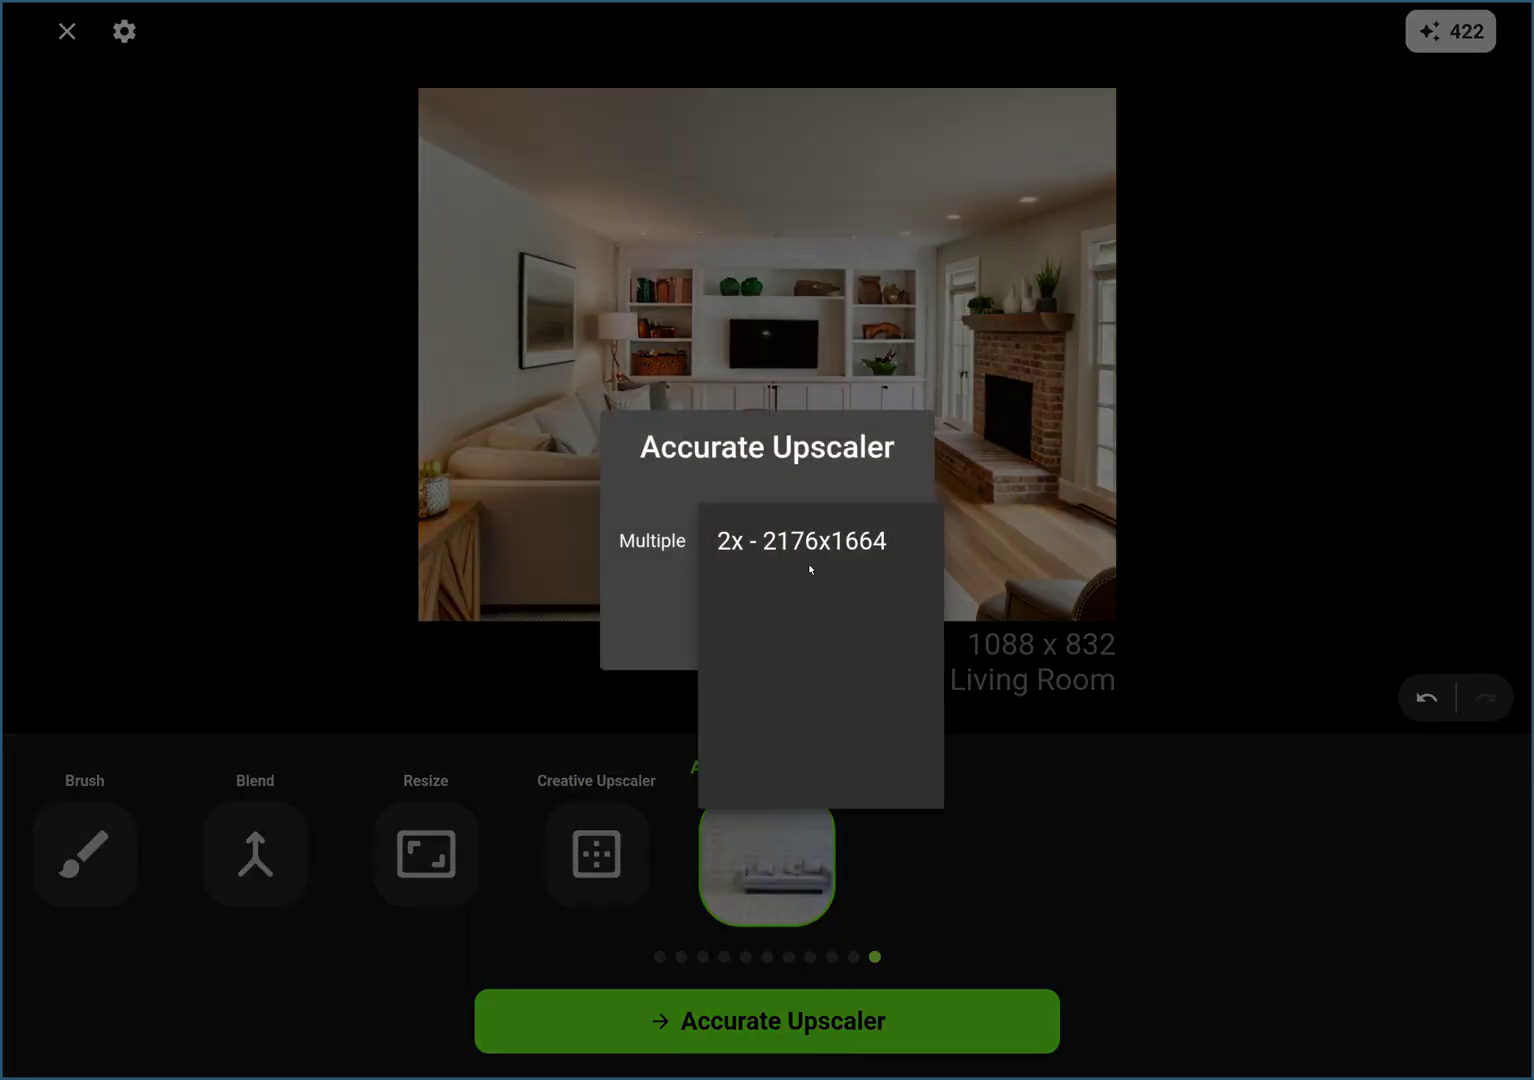
left_click(757, 600)
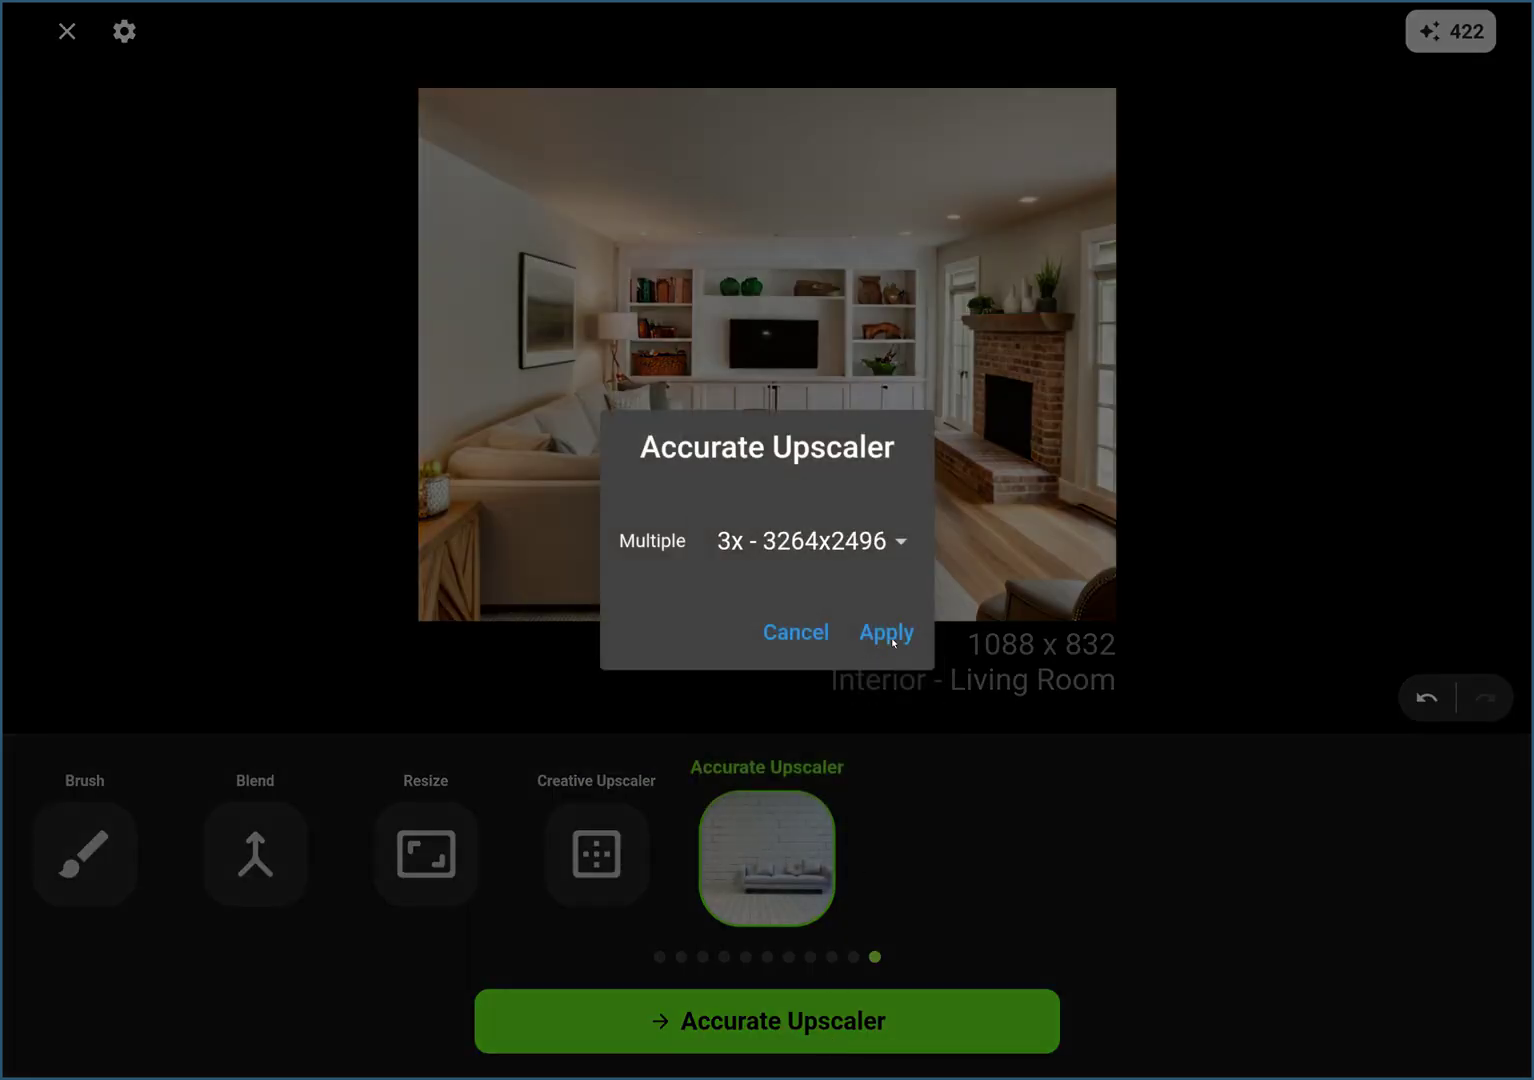
left_click(886, 634)
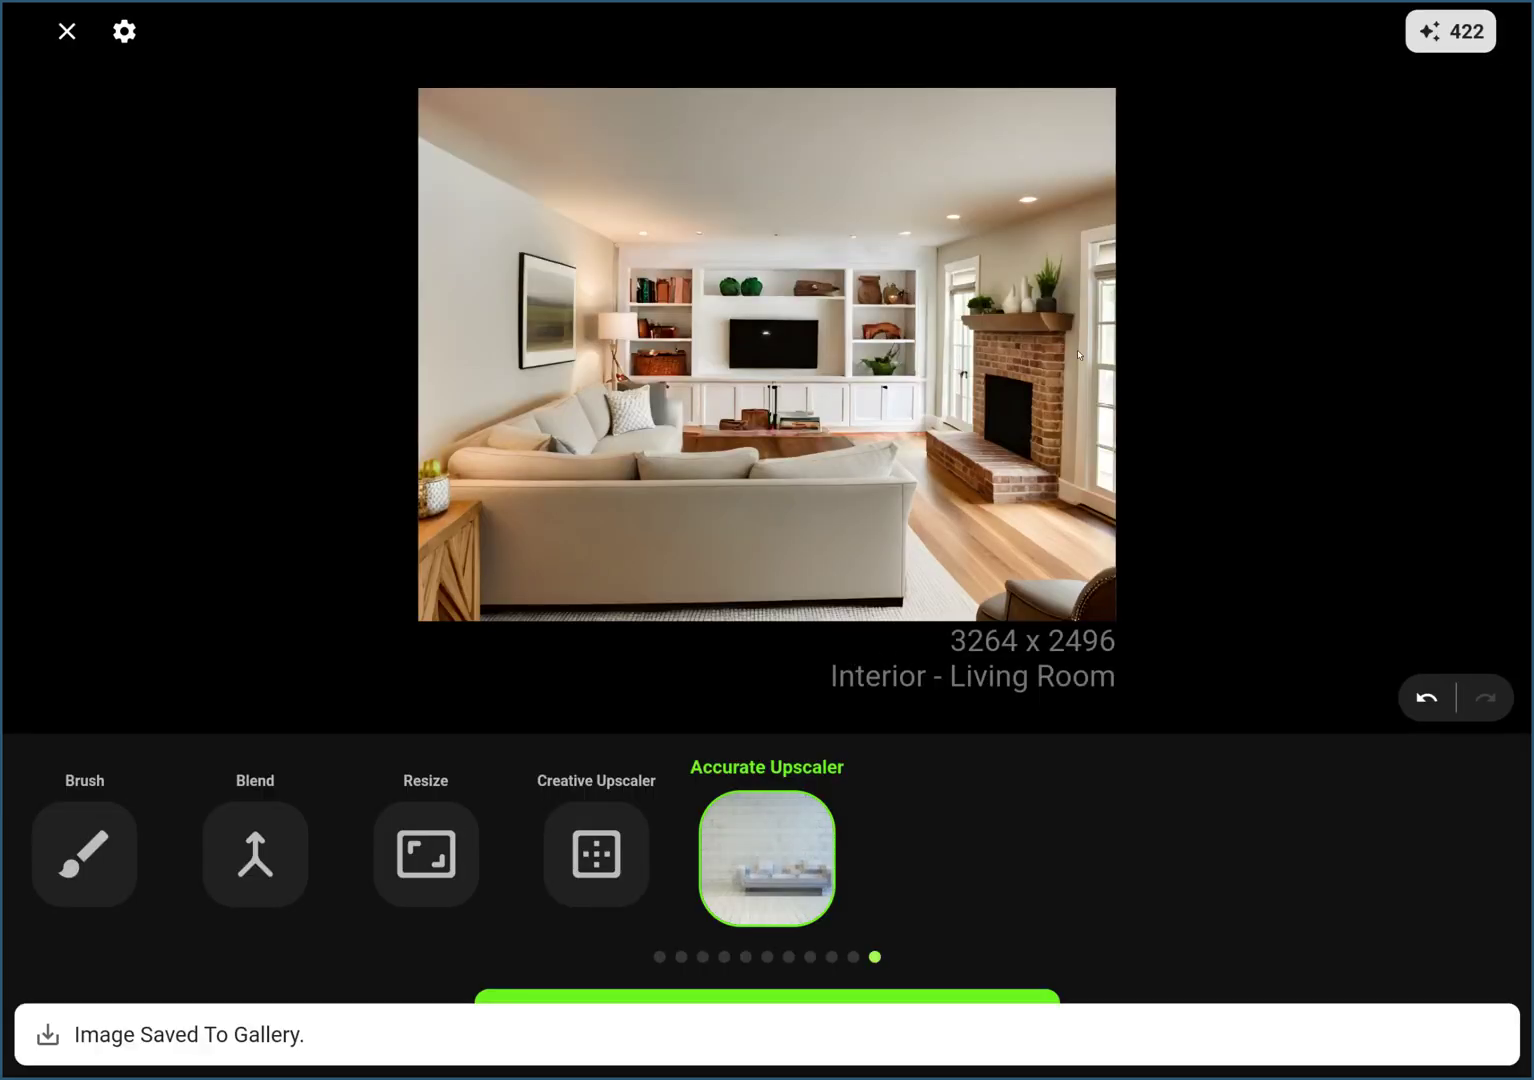
left_click_drag(835, 438, 957, 586)
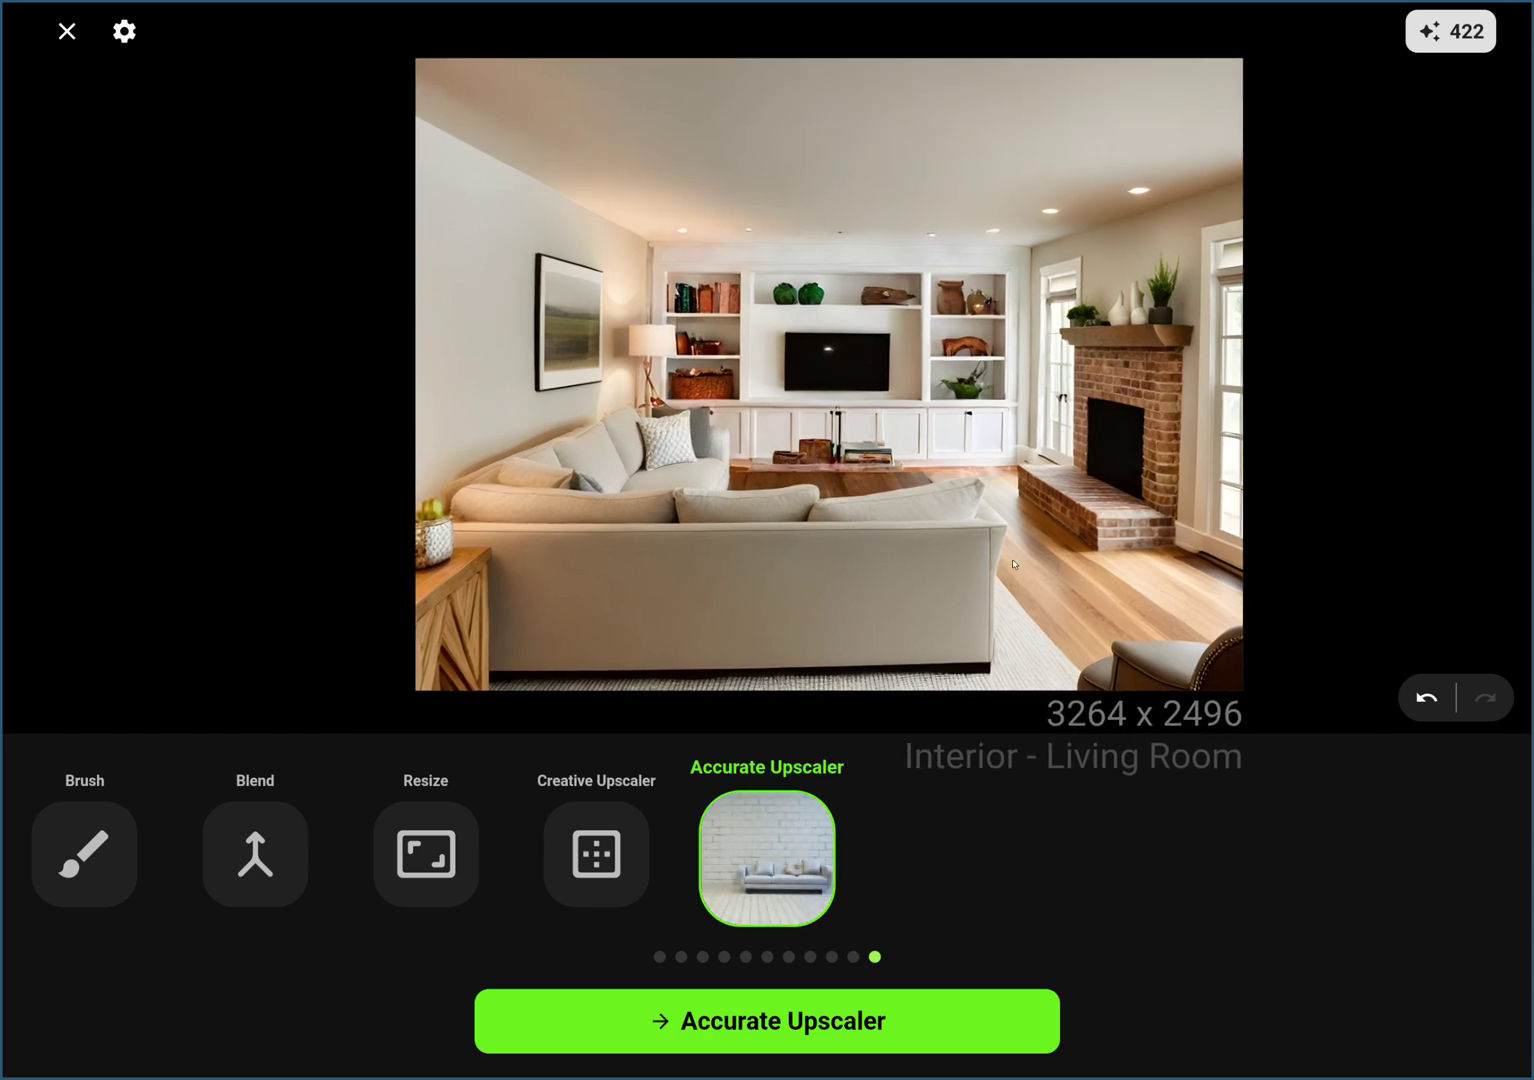
left_click(1419, 699)
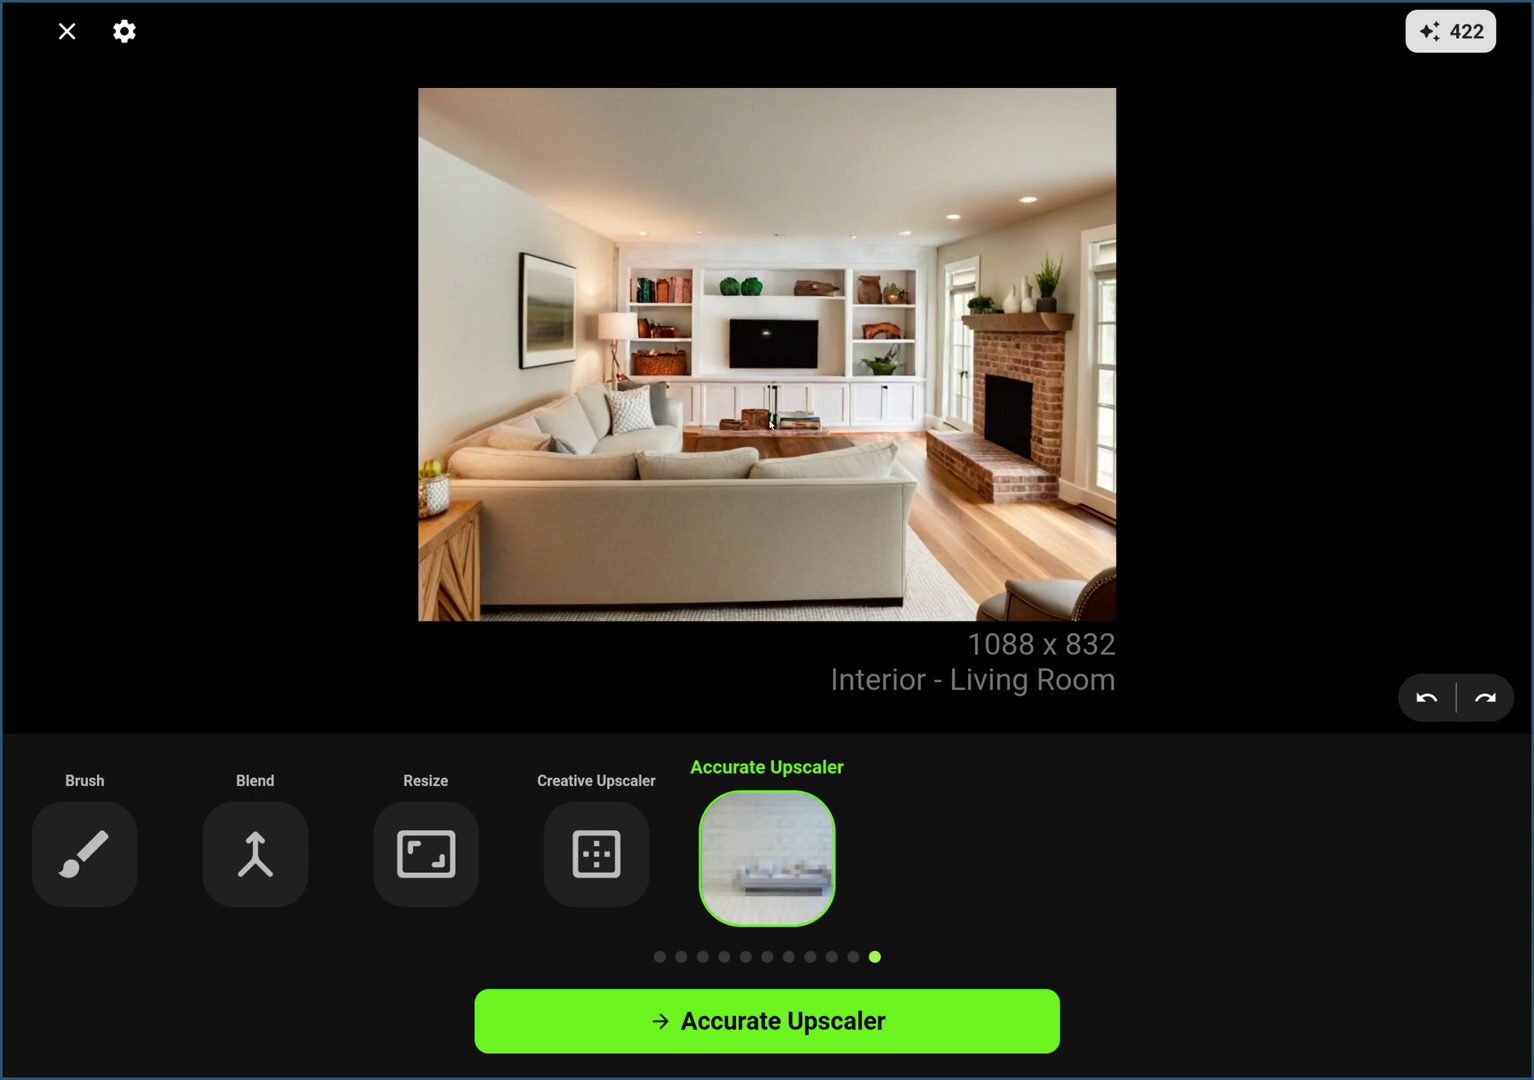
left_click(1485, 698)
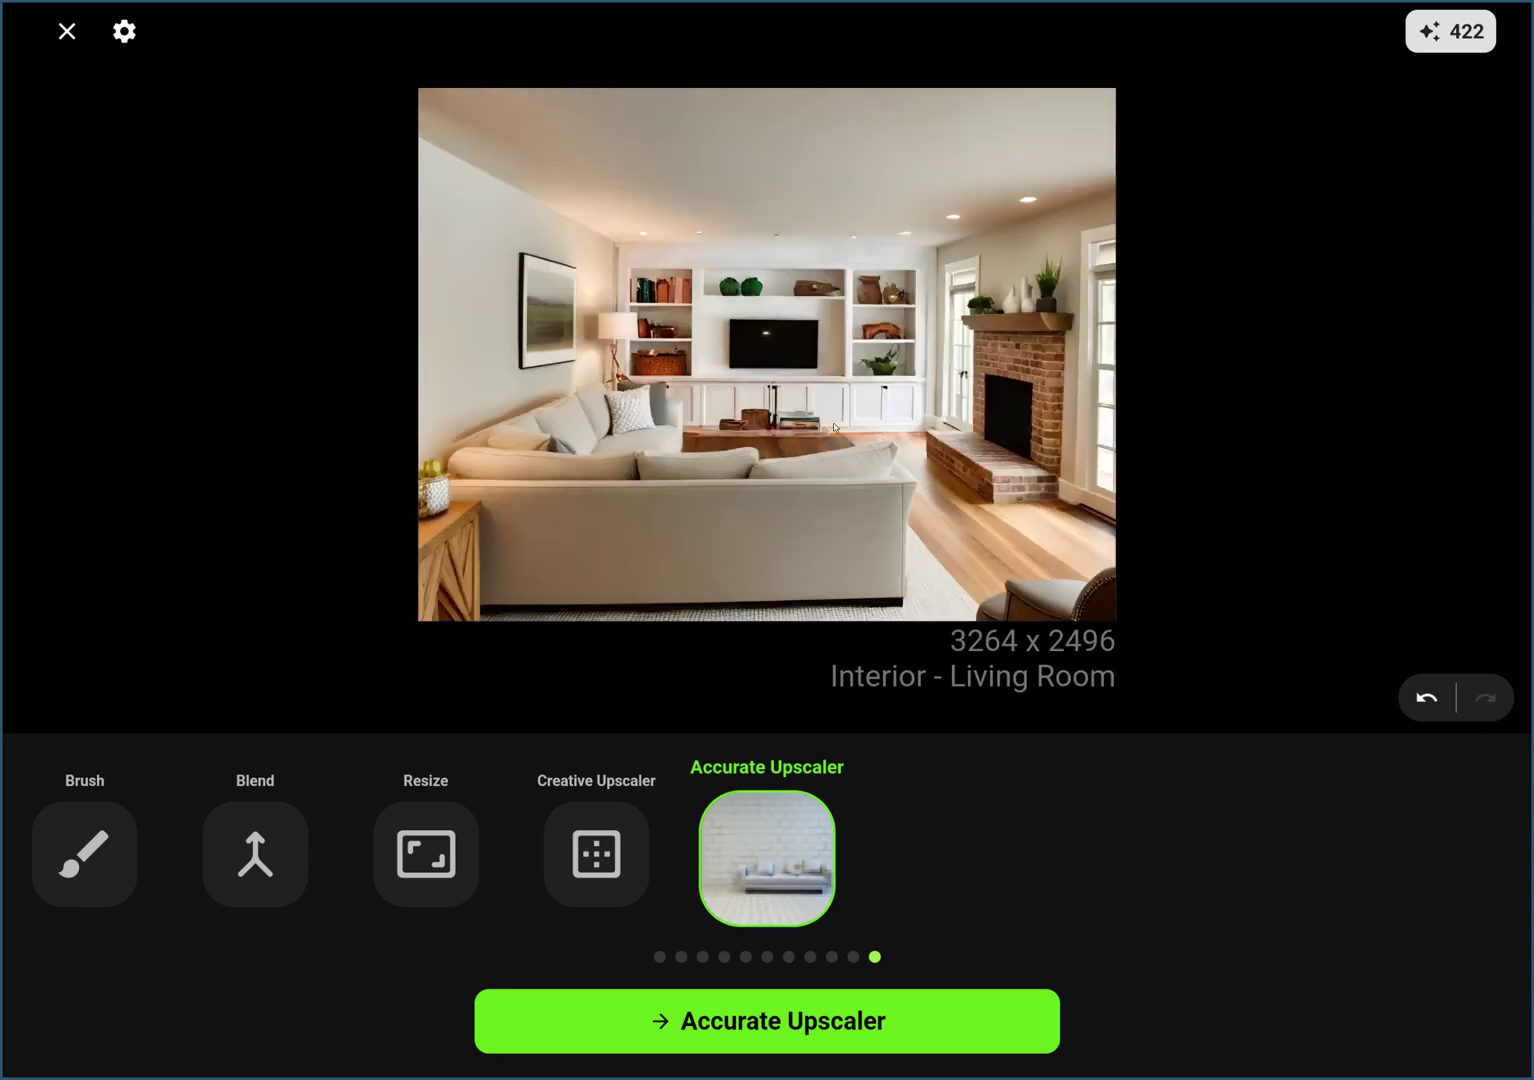